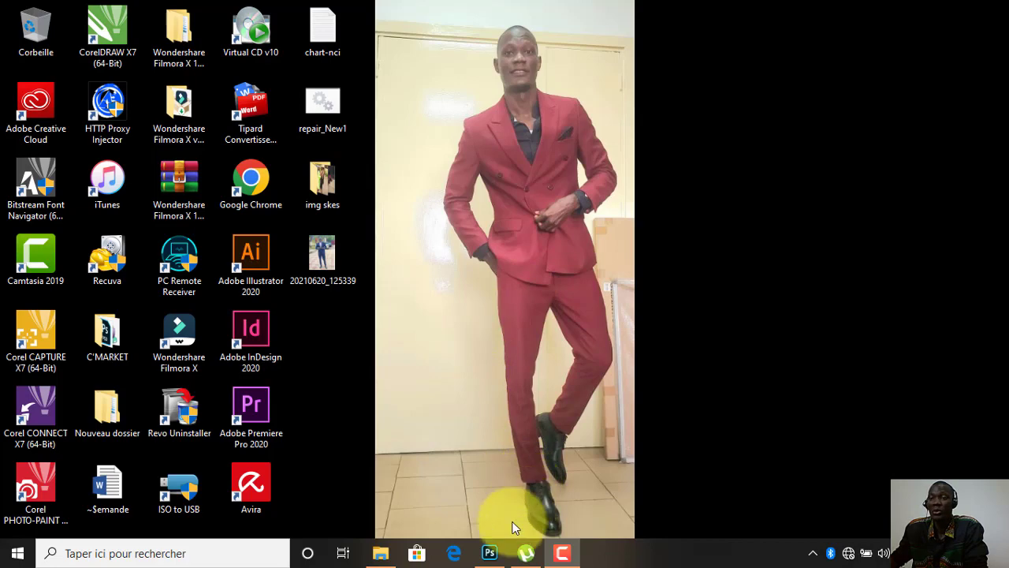
Step: Switch to Photoshop and create a new portrait A4 document, 210 x 297 mm at 300 pixels per inch in RGB
{"action": "left_click", "coordinate": [492, 552]}
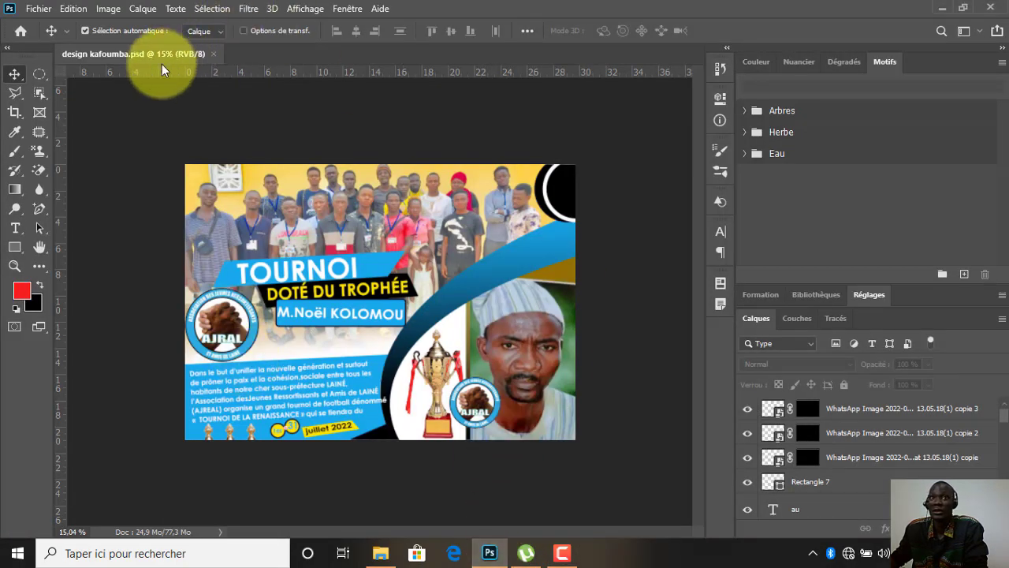
{"action": "key", "text": "ctrl+w"}
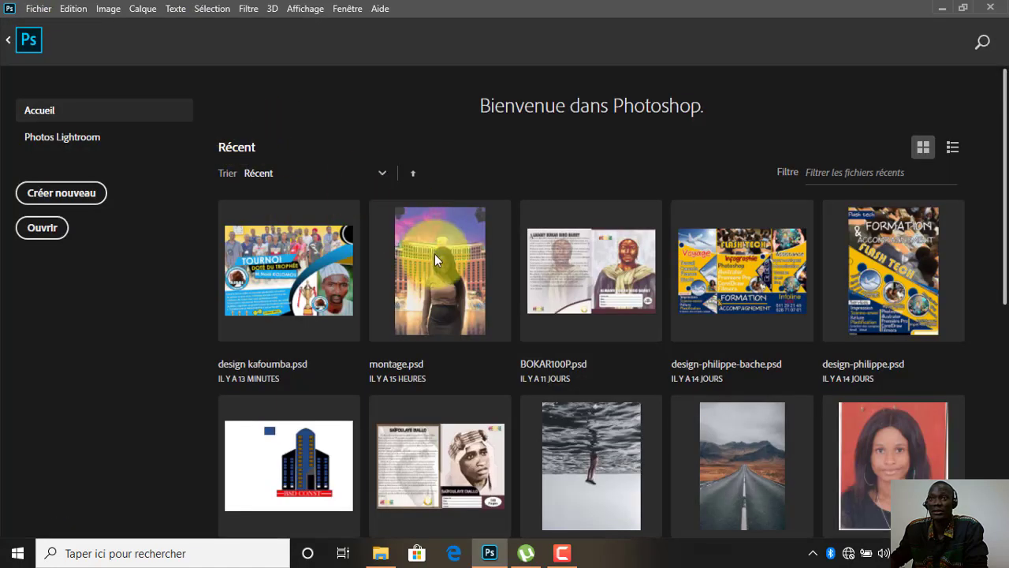
{"action": "left_click", "coordinate": [63, 197]}
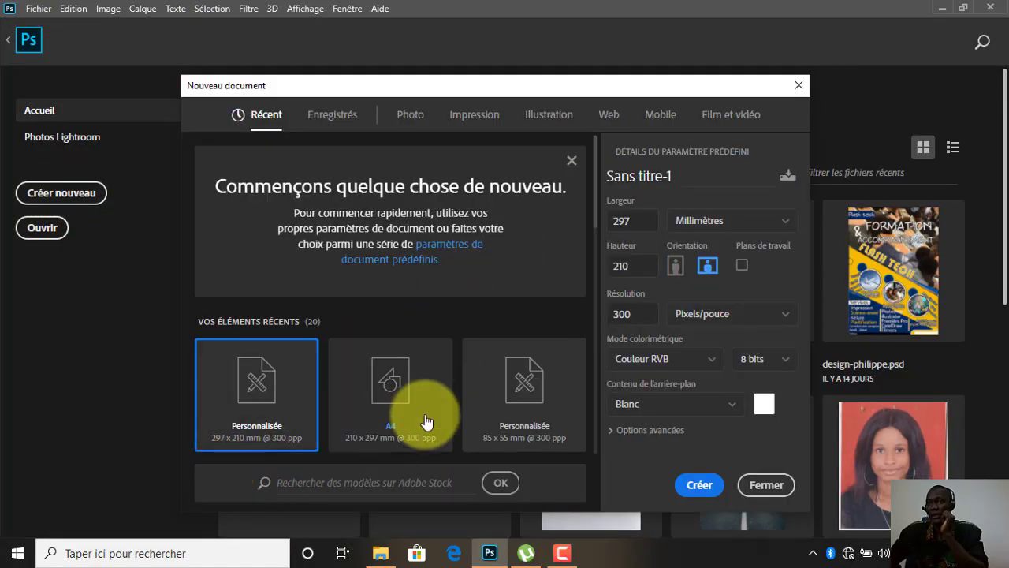
{"action": "left_click", "coordinate": [399, 394]}
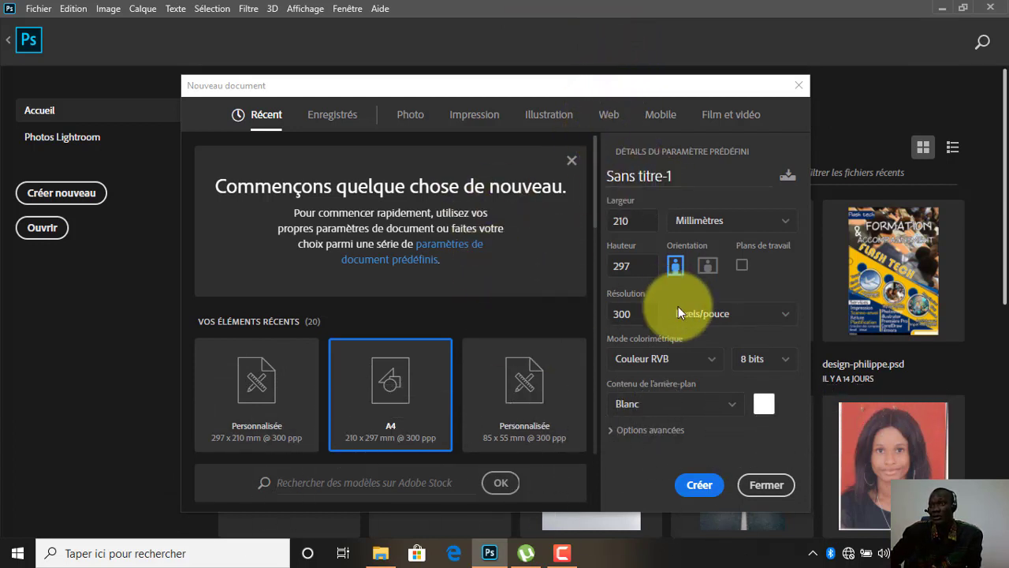
{"action": "left_click", "coordinate": [713, 489]}
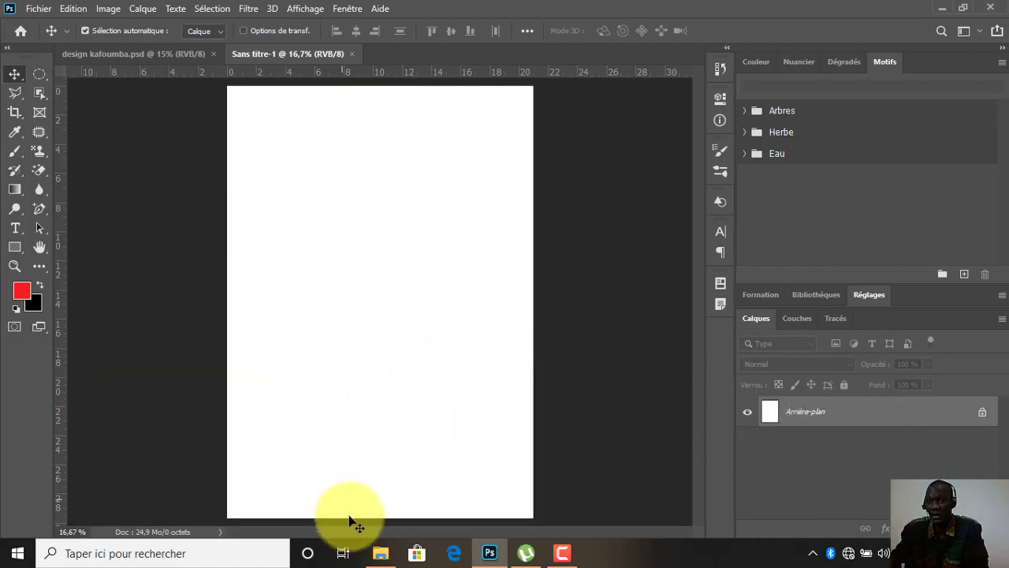
{"action": "left_click", "coordinate": [379, 555]}
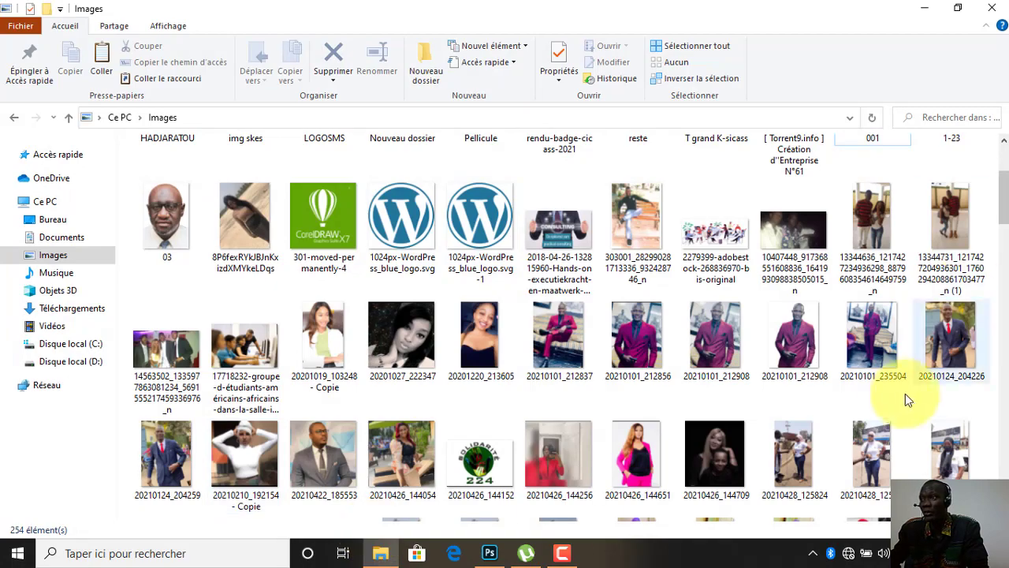
{"action": "left_click", "coordinate": [924, 7]}
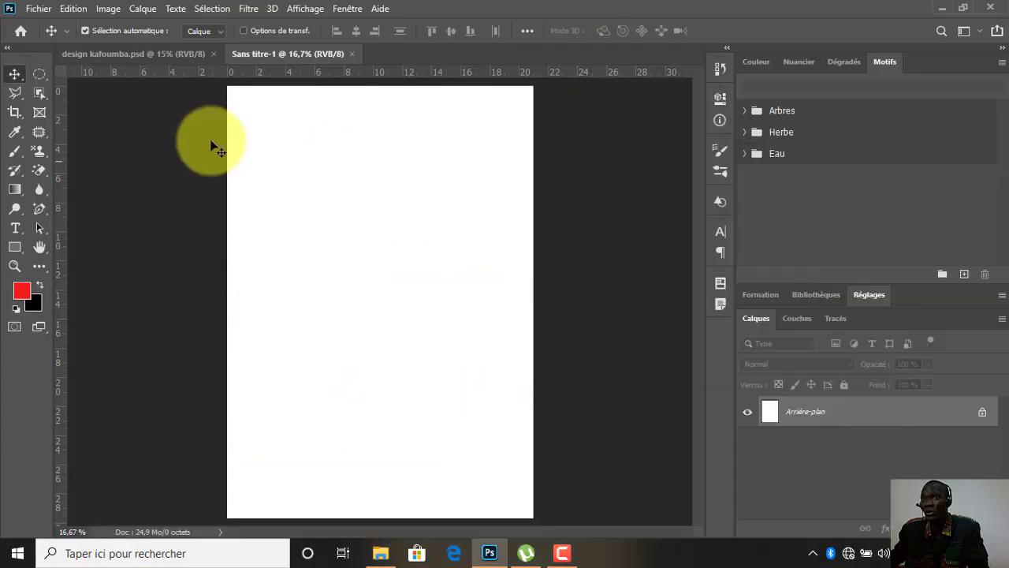
{"action": "left_click", "coordinate": [32, 9]}
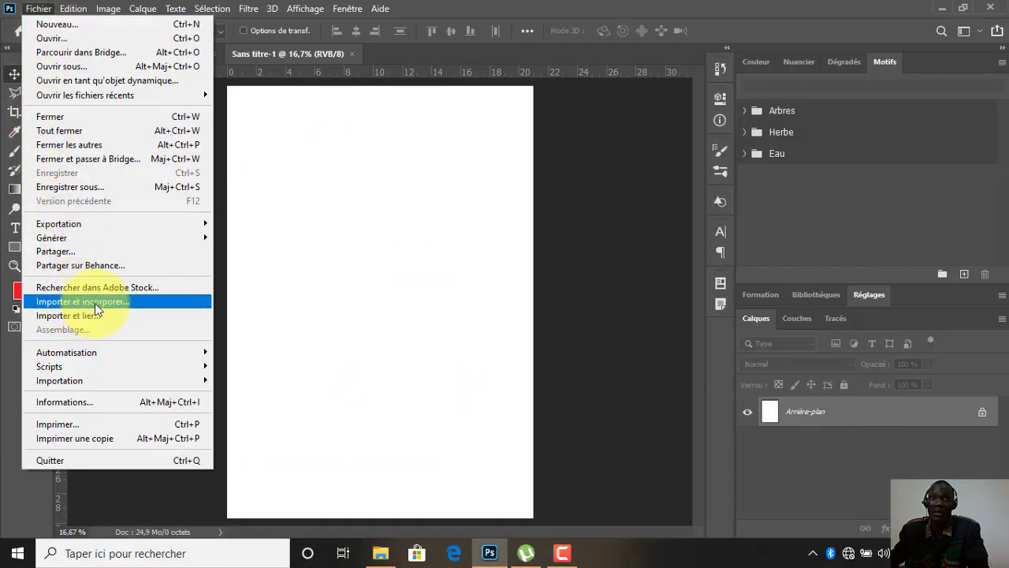
{"action": "left_click", "coordinate": [36, 9]}
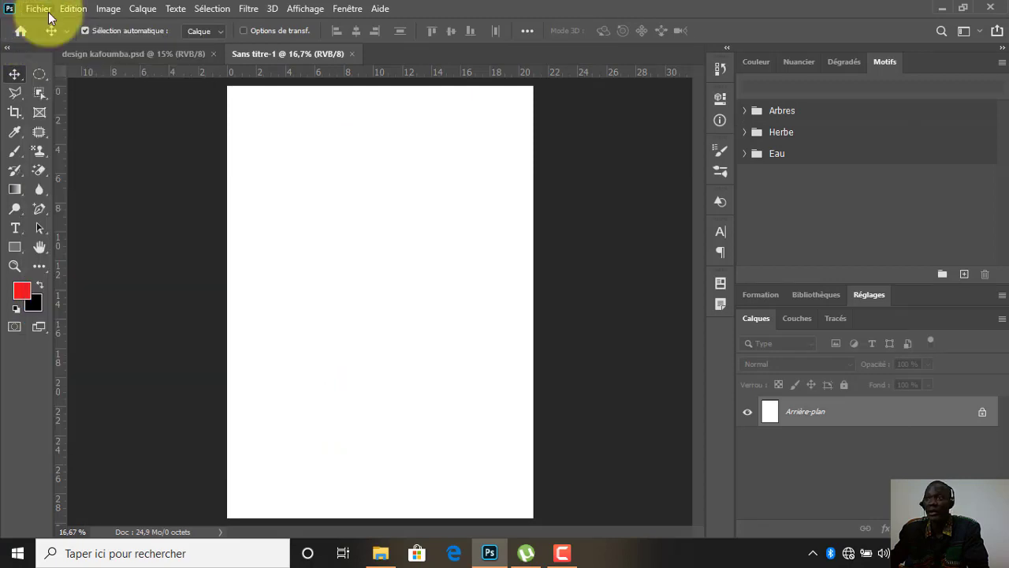
Step: Place the photo 20210124_204226 from the Images folder into the blank document at its fitted size
{"action": "left_click", "coordinate": [382, 553]}
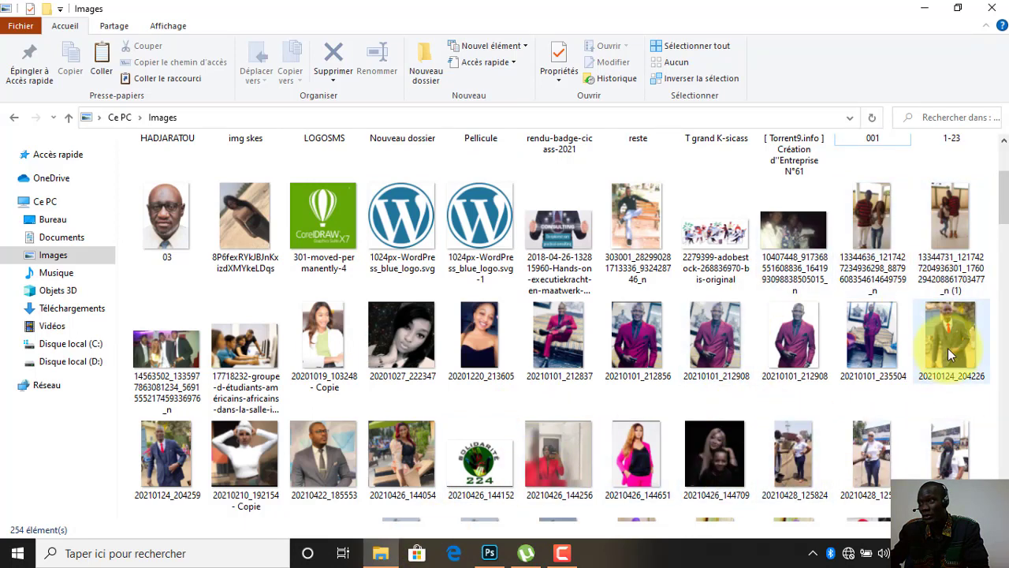
{"action": "left_click_drag", "start_coordinate": [954, 340], "coordinate": [397, 317]}
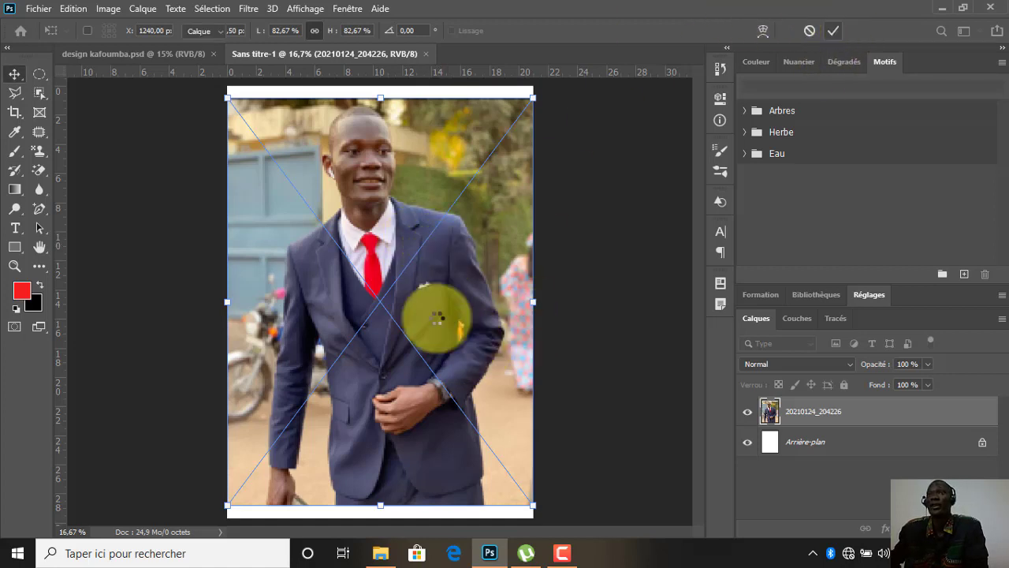
{"action": "key", "text": "Return"}
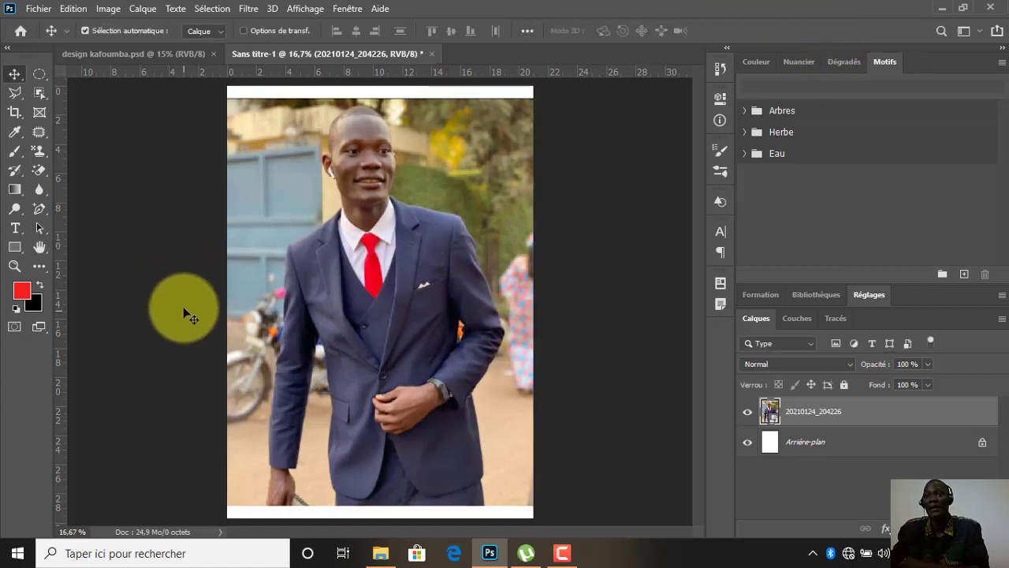
Step: Select the man in the placed photo automatically with Select Subject
{"action": "scroll", "coordinate": [320, 109], "scroll_direction": "up", "scroll_amount": 3}
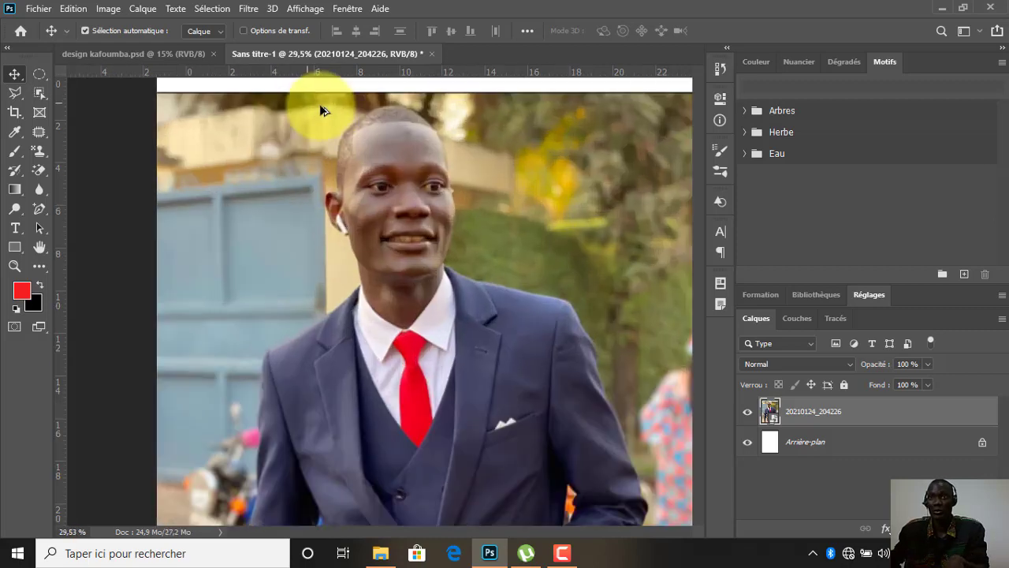
{"action": "scroll", "coordinate": [323, 101], "scroll_direction": "down", "scroll_amount": 1}
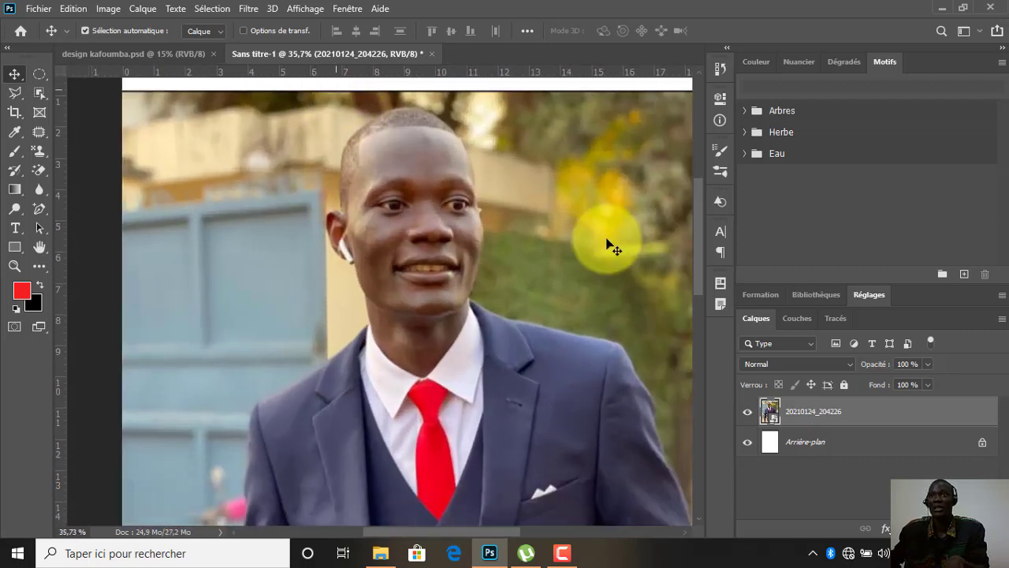
{"action": "scroll", "coordinate": [423, 304], "scroll_direction": "down", "scroll_amount": 3}
{"action": "scroll", "coordinate": [390, 391], "scroll_direction": "down", "scroll_amount": 2}
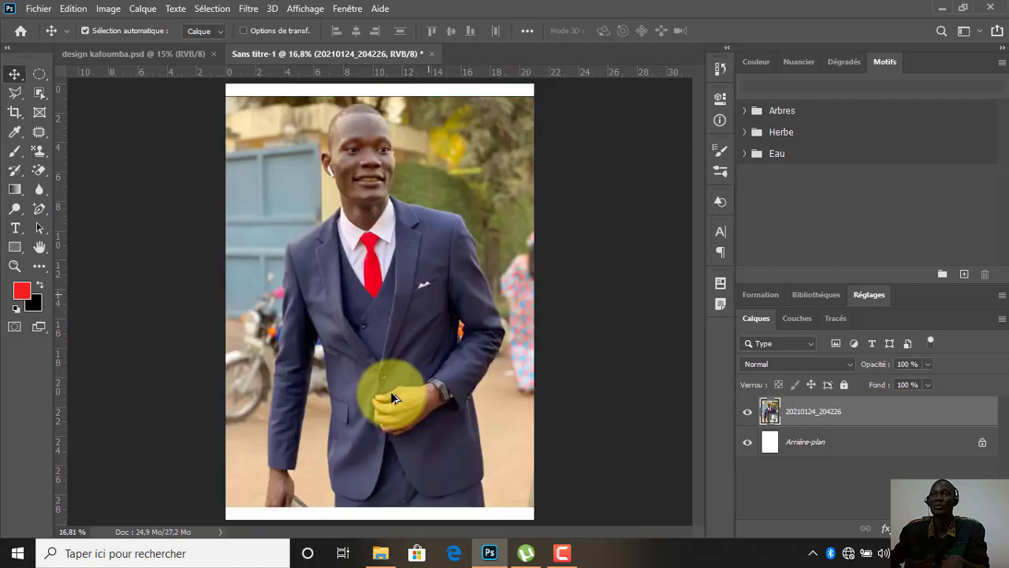
{"action": "scroll", "coordinate": [384, 404], "scroll_direction": "down", "scroll_amount": 1}
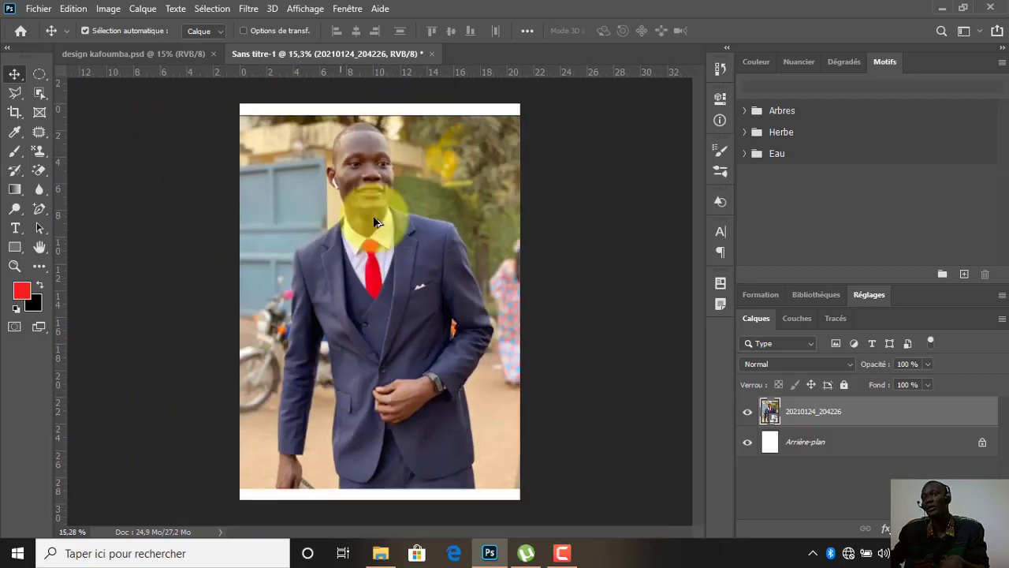
{"action": "scroll", "coordinate": [351, 199], "scroll_direction": "up", "scroll_amount": 2}
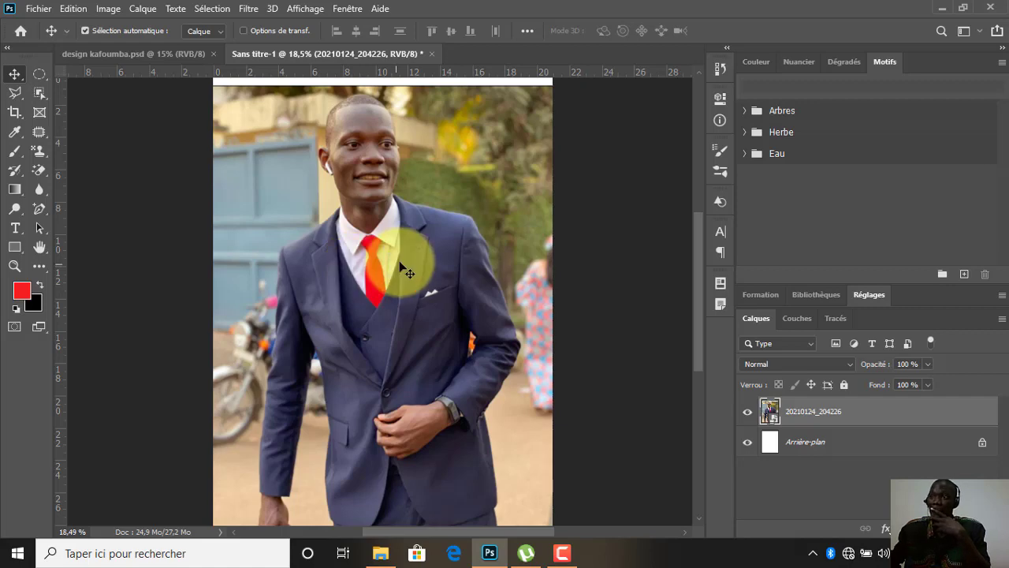
{"action": "left_click", "coordinate": [213, 9]}
{"action": "left_click", "coordinate": [229, 180]}
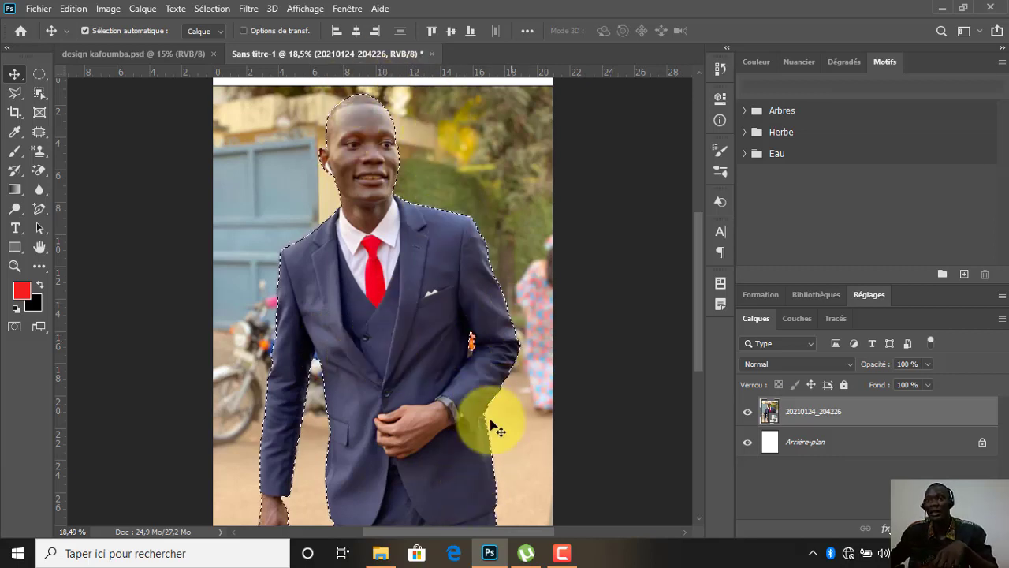
Step: Refine the man's selection in Select and Mask with an edge radius of 5 px and a smoothing of 38
{"action": "scroll", "coordinate": [469, 373], "scroll_direction": "down", "scroll_amount": 5}
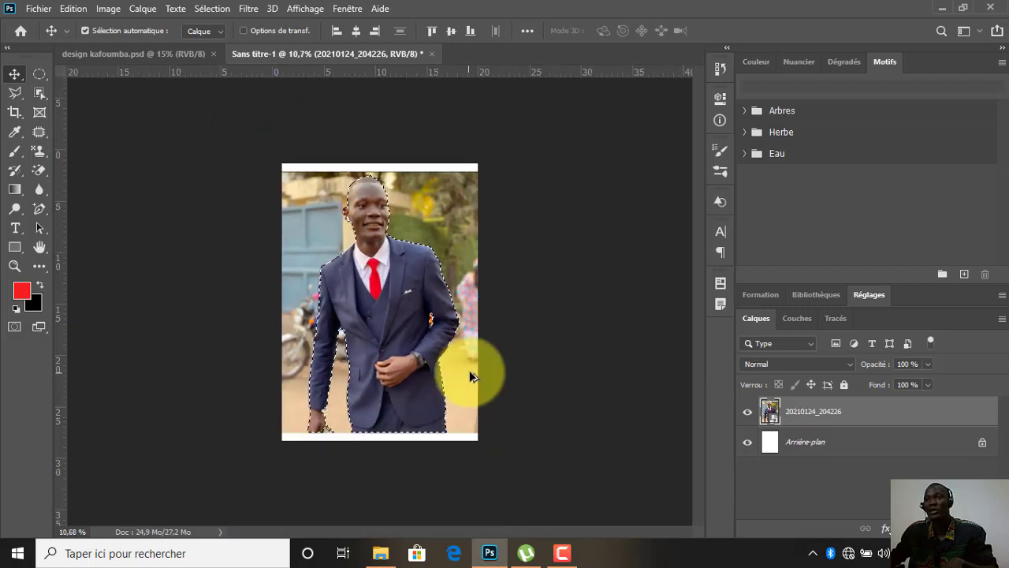
{"action": "scroll", "coordinate": [368, 291], "scroll_direction": "up", "scroll_amount": 2}
{"action": "scroll", "coordinate": [366, 289], "scroll_direction": "up", "scroll_amount": 1}
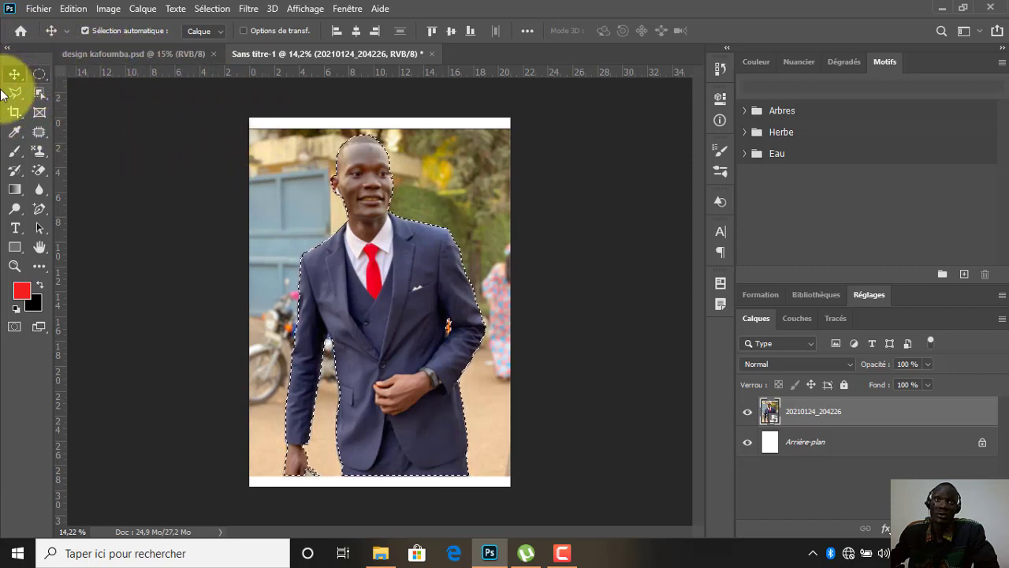
{"action": "left_click", "coordinate": [39, 93]}
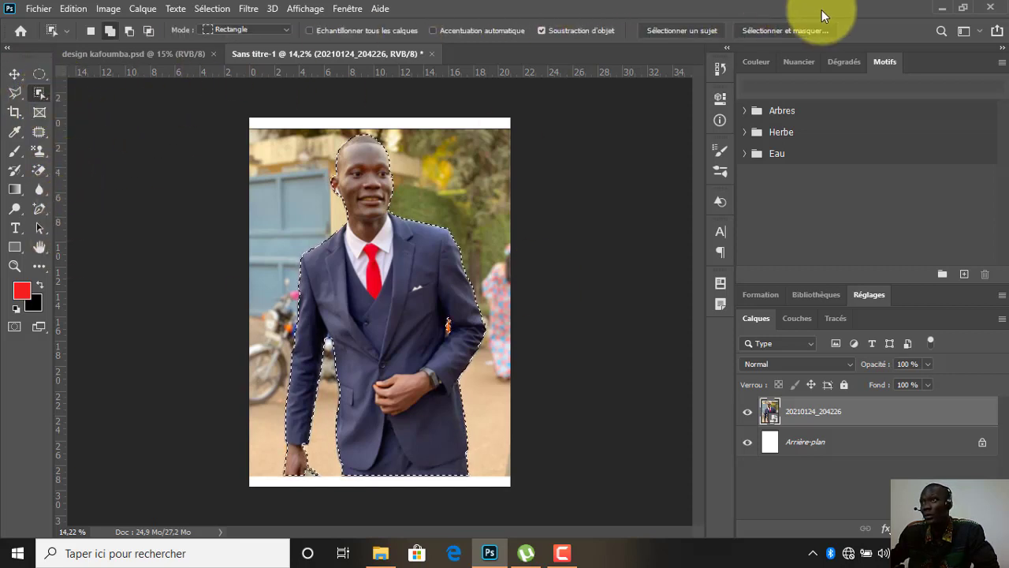
{"action": "left_click", "coordinate": [784, 31]}
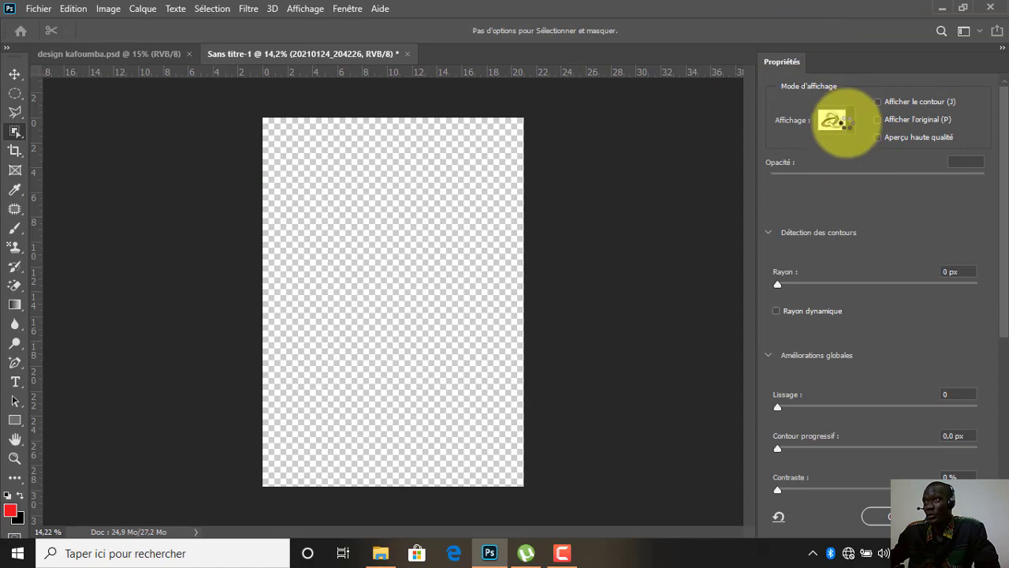
{"action": "left_click", "coordinate": [851, 123]}
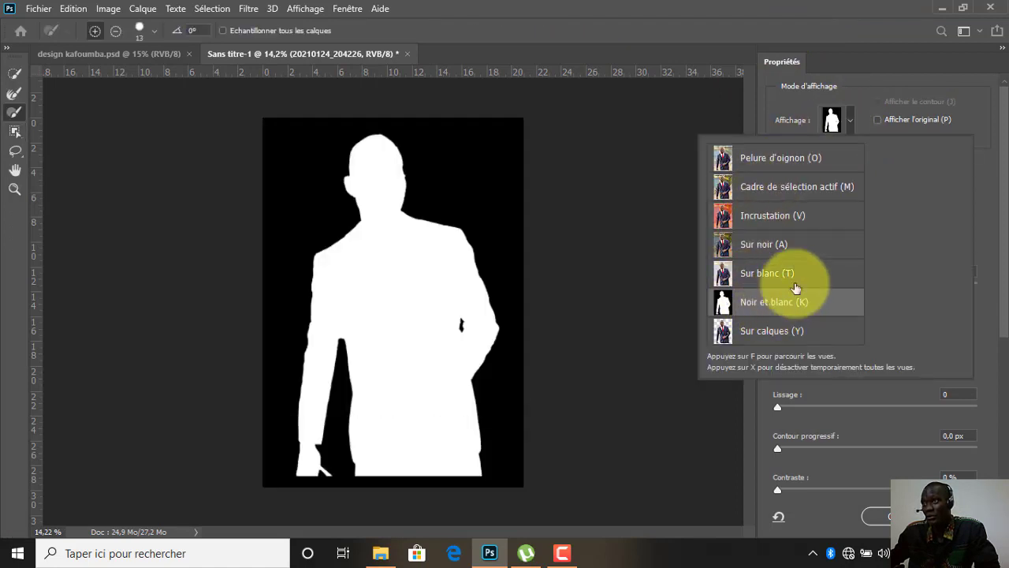
{"action": "left_click", "coordinate": [854, 117]}
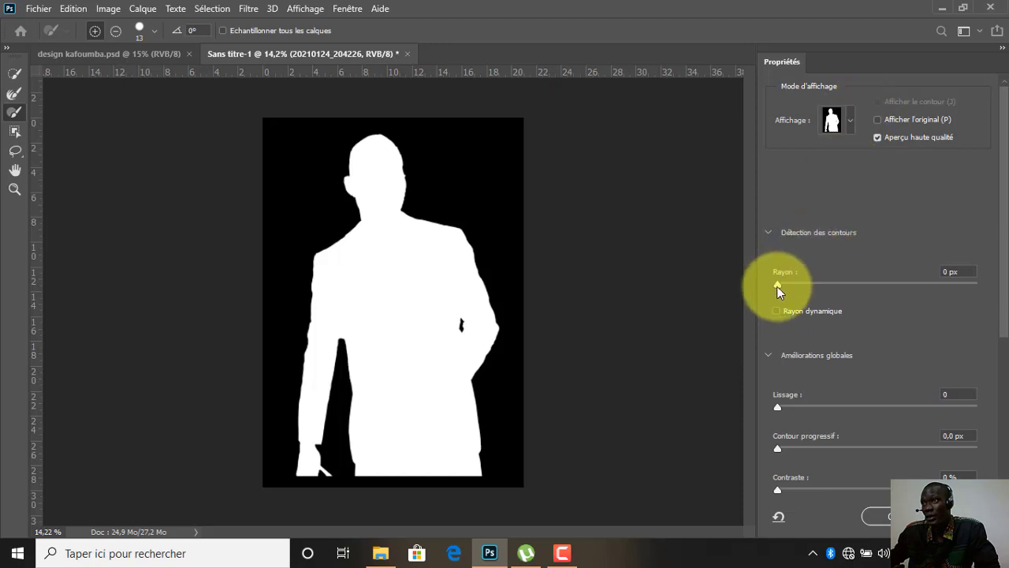
{"action": "left_click_drag", "start_coordinate": [777, 286], "coordinate": [829, 289]}
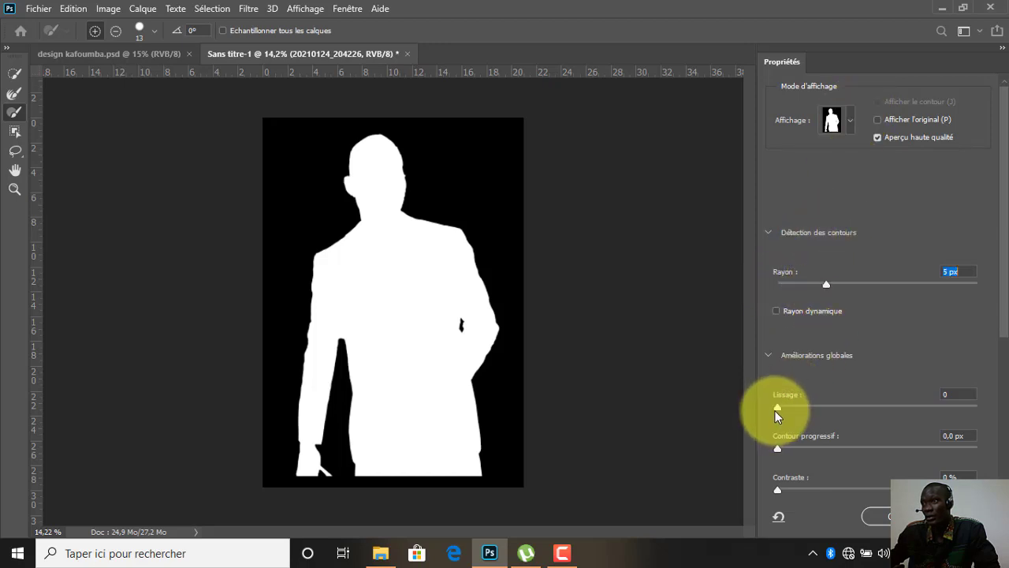
{"action": "left_click_drag", "start_coordinate": [778, 407], "coordinate": [857, 406]}
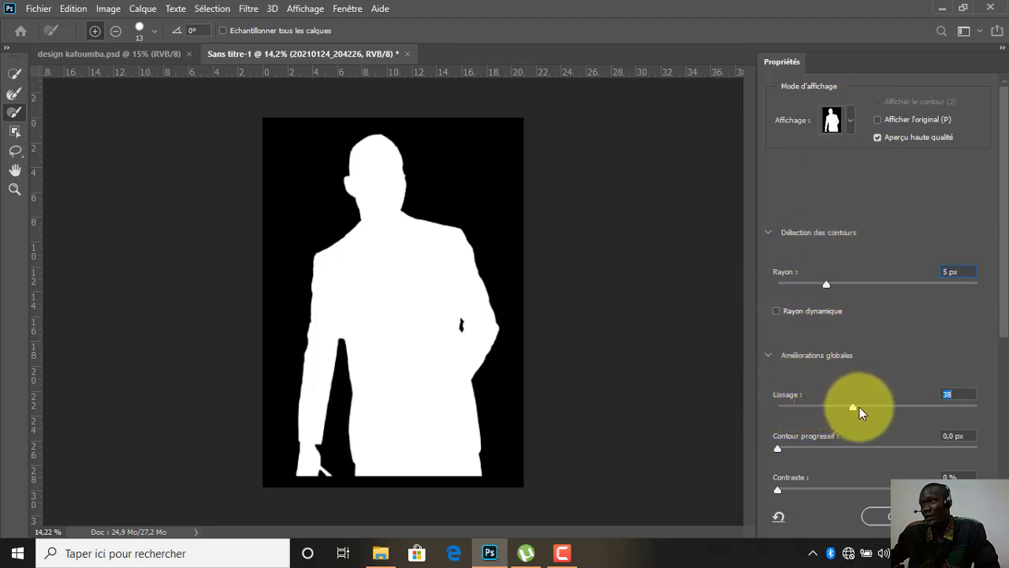
Step: Output the refined selection as a layer mask and move the cut-out man down to the page's bottom edge
{"action": "left_click", "coordinate": [1004, 387]}
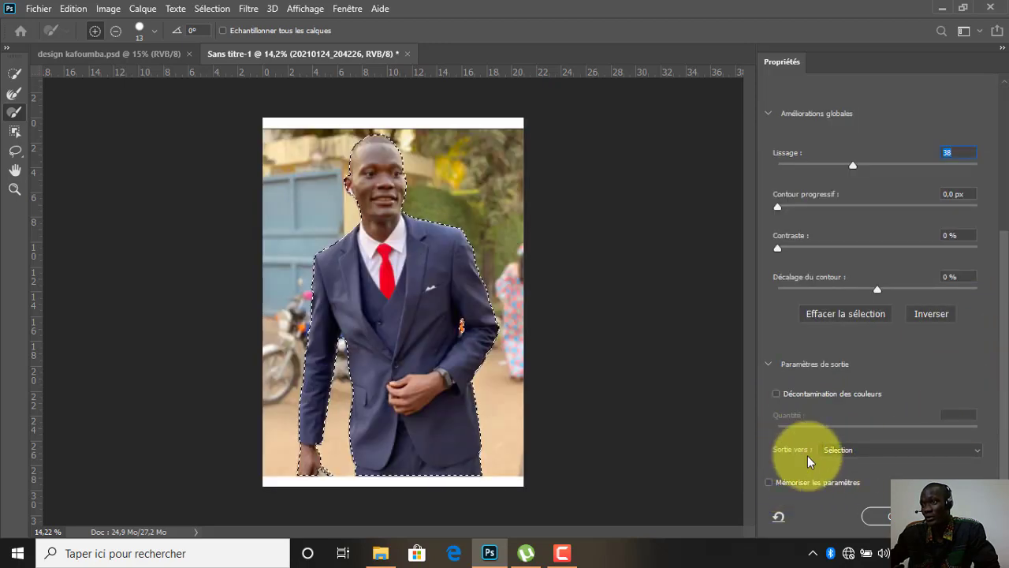
{"action": "left_click", "coordinate": [980, 453]}
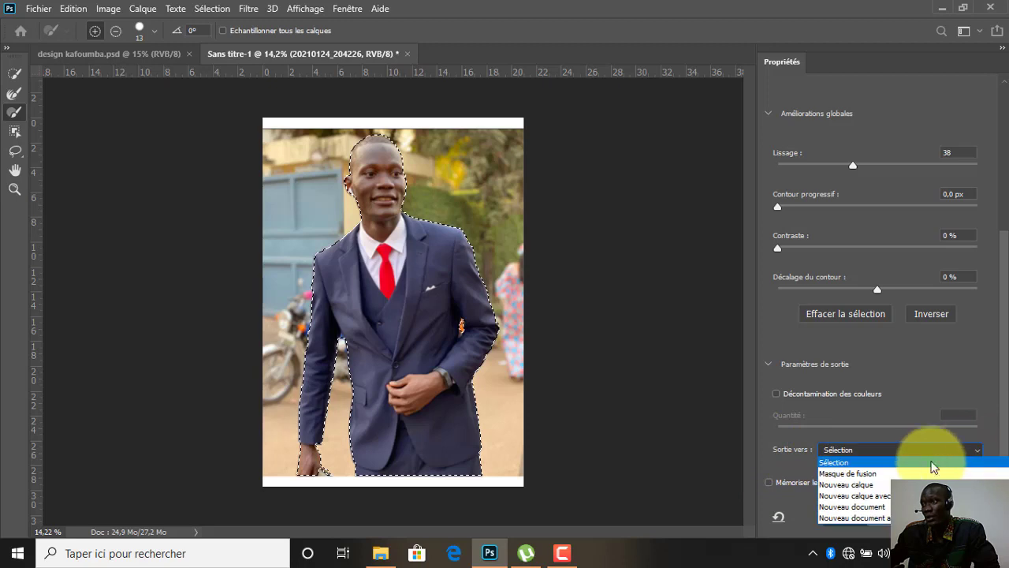
{"action": "left_click", "coordinate": [864, 475]}
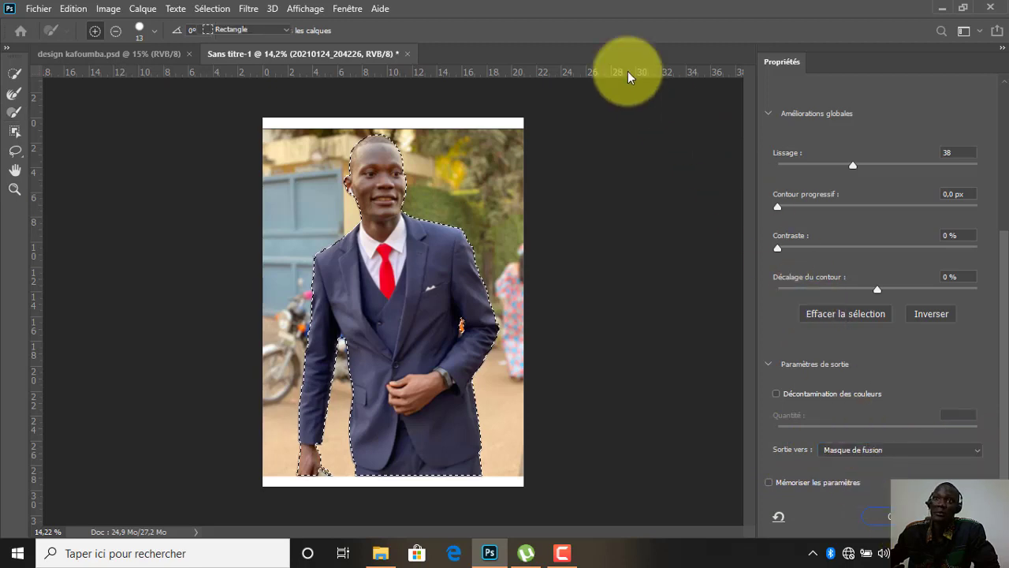
{"action": "key", "text": "Escape"}
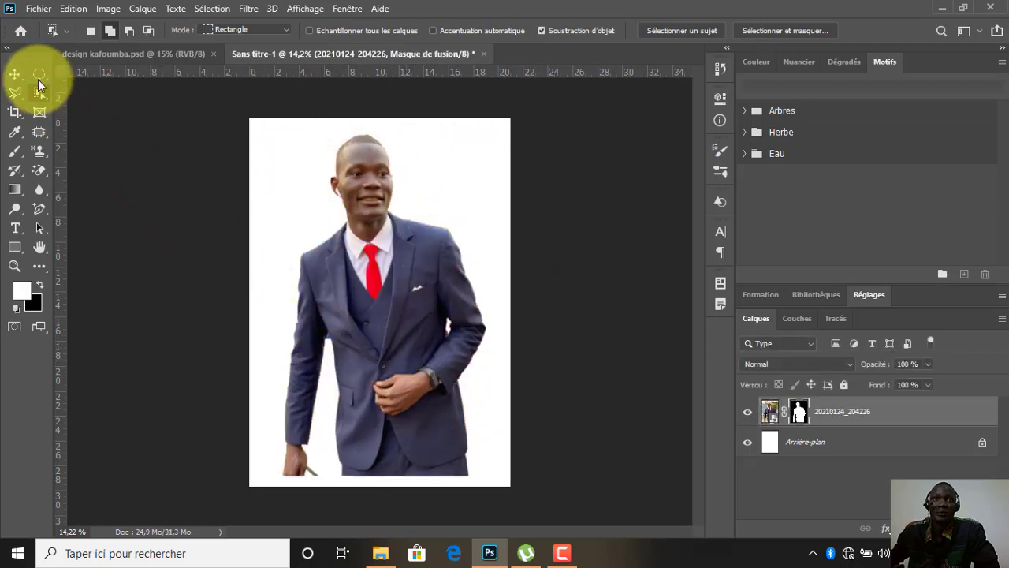
{"action": "left_click", "coordinate": [15, 73]}
{"action": "left_click_drag", "start_coordinate": [410, 310], "coordinate": [408, 350]}
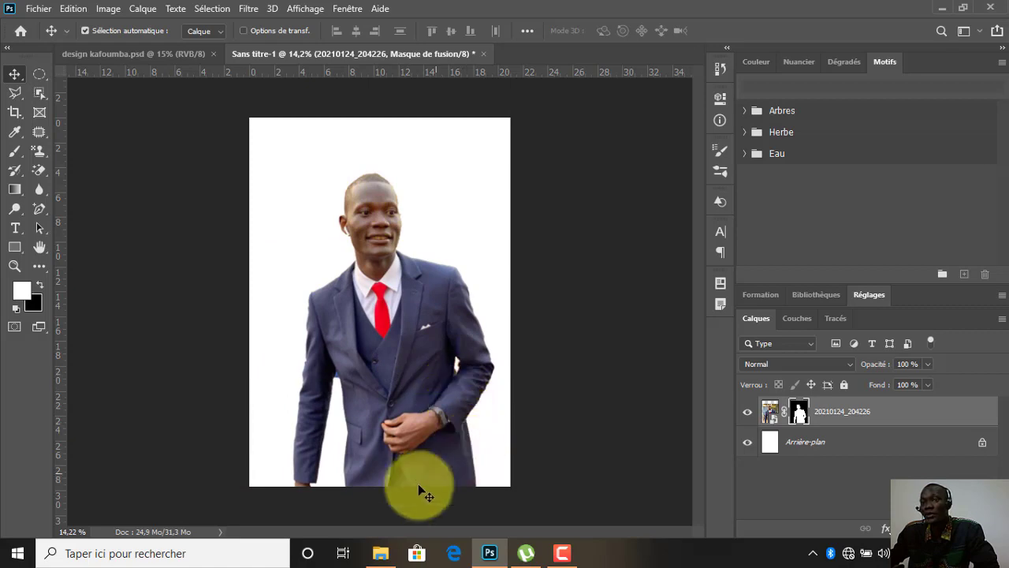
Step: Place the hotel picture IMG-20210527-WA0063 from the Dossier-front-office folder and scale it to about 113% so it covers the whole page
{"action": "left_click", "coordinate": [381, 551]}
{"action": "scroll", "coordinate": [584, 315], "scroll_direction": "up", "scroll_amount": 2}
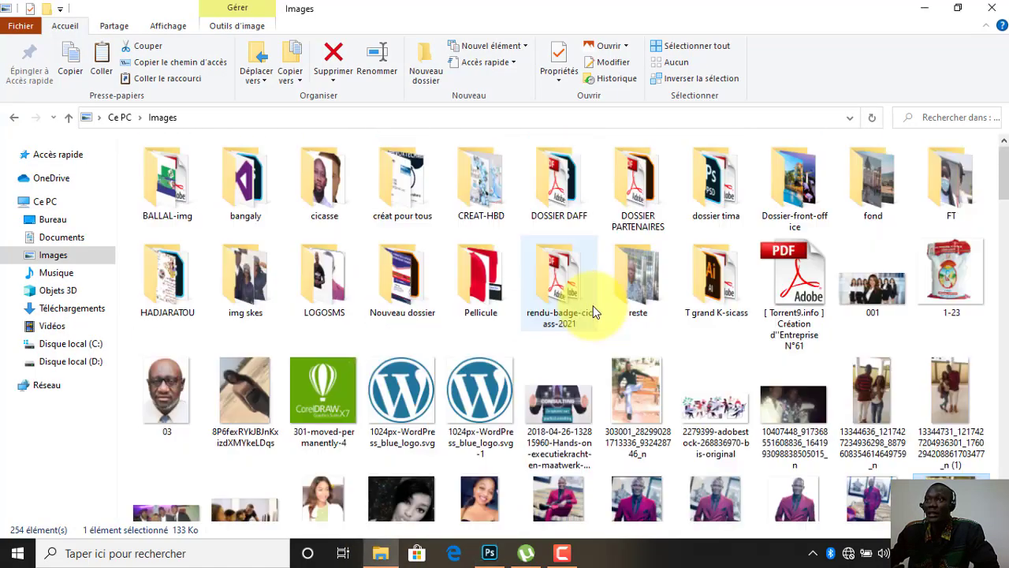
{"action": "double_click", "coordinate": [771, 182]}
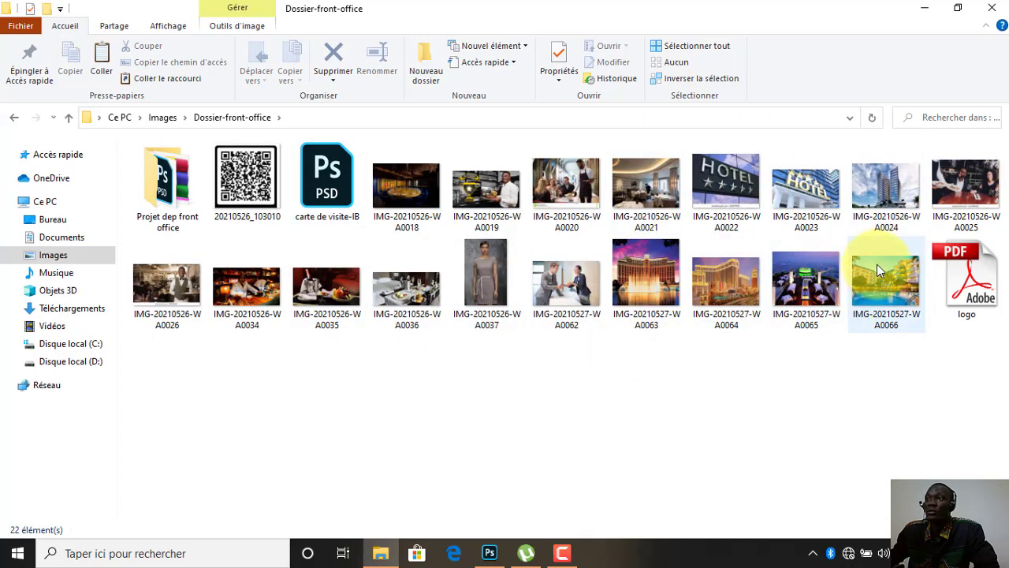
{"action": "left_click_drag", "start_coordinate": [639, 282], "coordinate": [336, 263]}
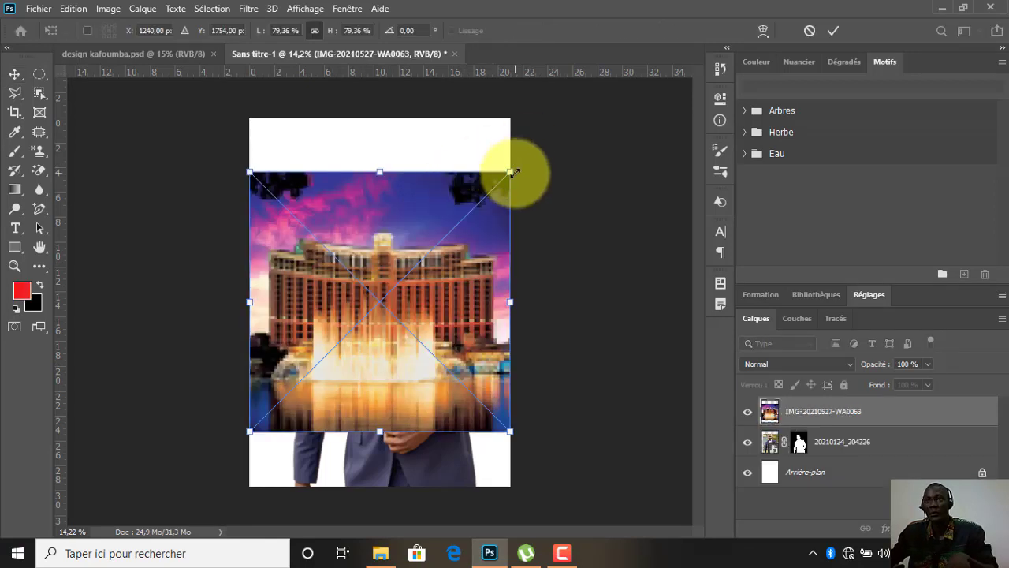
{"action": "left_click_drag", "start_coordinate": [511, 172], "coordinate": [558, 110]}
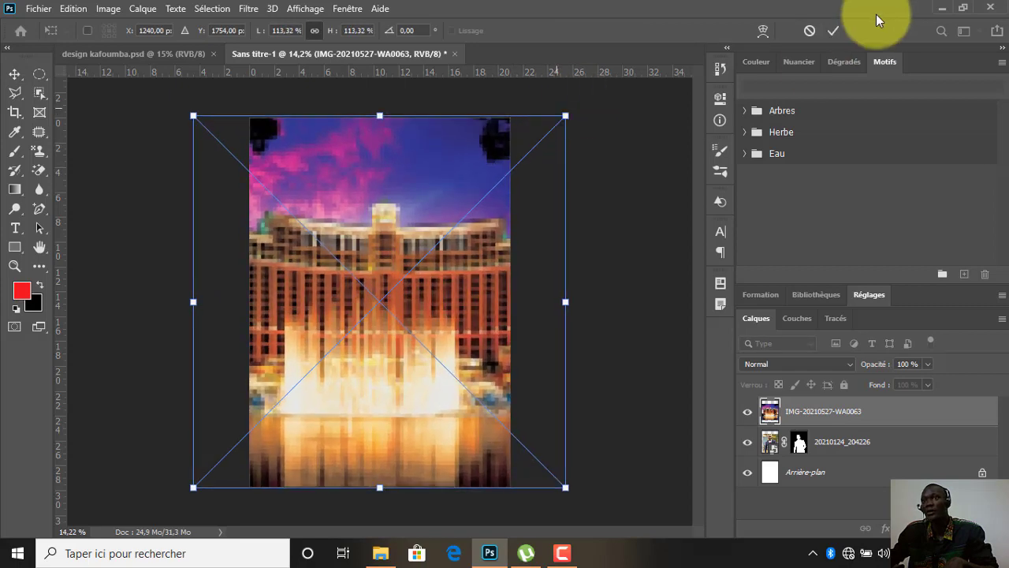
{"action": "left_click", "coordinate": [834, 31]}
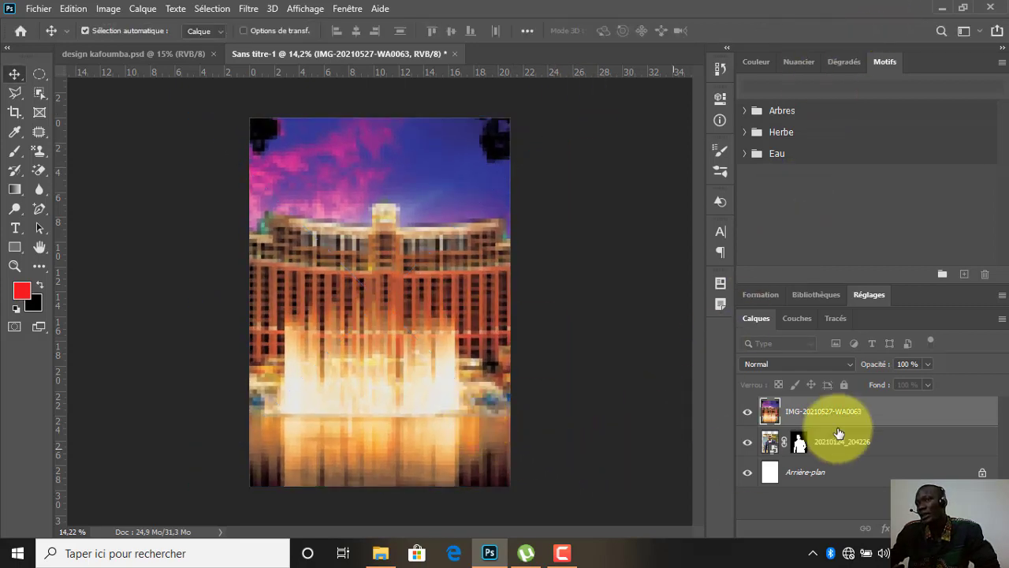
Step: Bring the cut-out man's layer in front of the hotel picture and shift him slightly down
{"action": "left_click_drag", "start_coordinate": [892, 450], "coordinate": [889, 411]}
{"action": "left_click_drag", "start_coordinate": [371, 378], "coordinate": [371, 401]}
Step: Lower the hotel picture layer's opacity to 71% and deselect the layer
{"action": "left_click", "coordinate": [449, 164]}
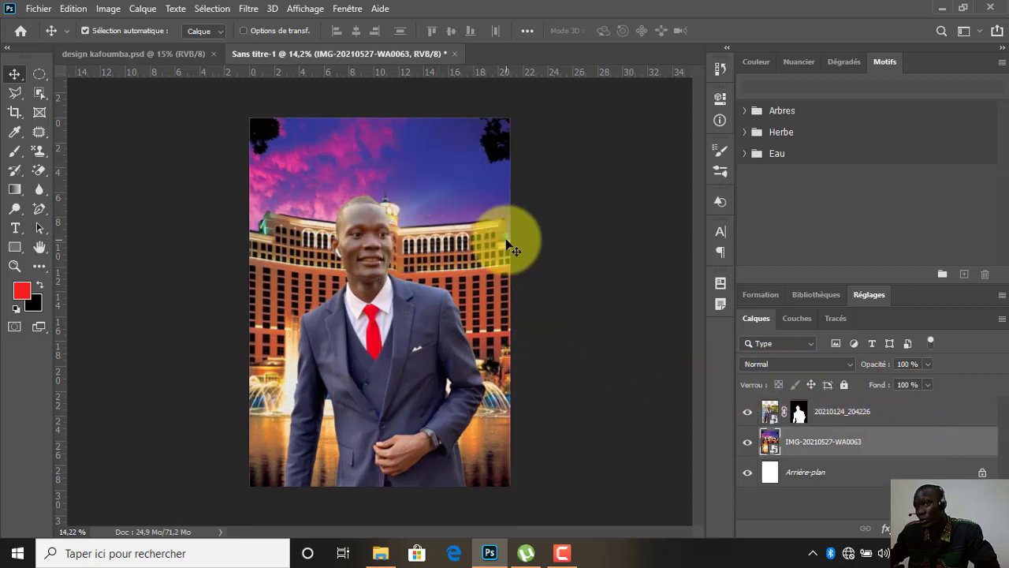
{"action": "left_click_drag", "start_coordinate": [883, 370], "coordinate": [872, 369]}
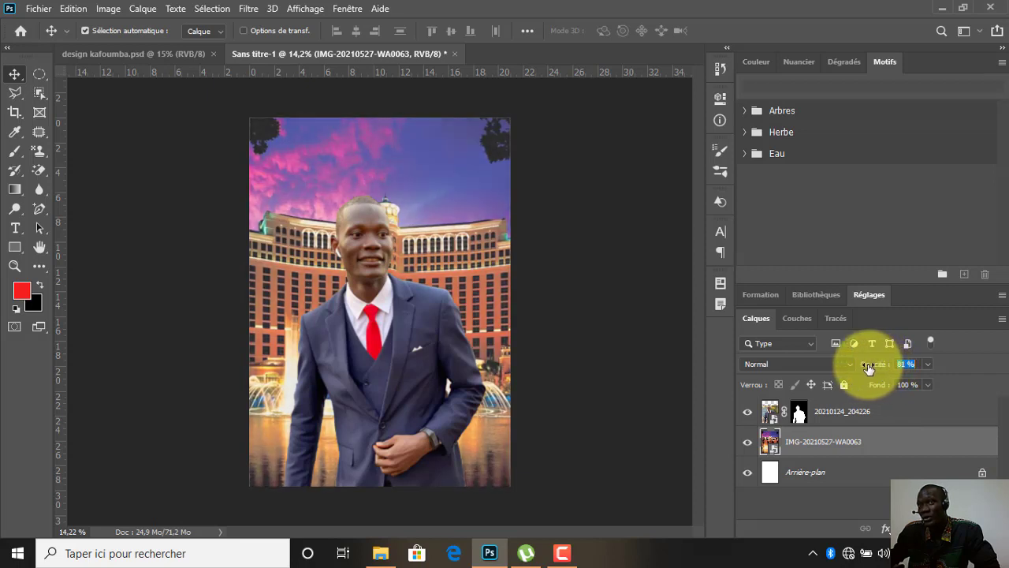
{"action": "left_click_drag", "start_coordinate": [864, 365], "coordinate": [862, 364]}
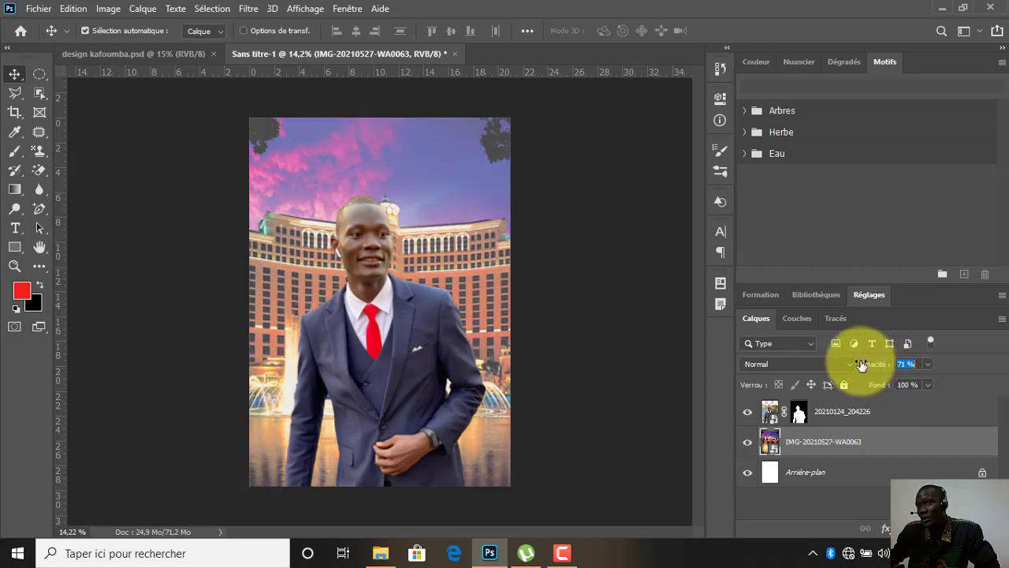
{"action": "left_click", "coordinate": [200, 207]}
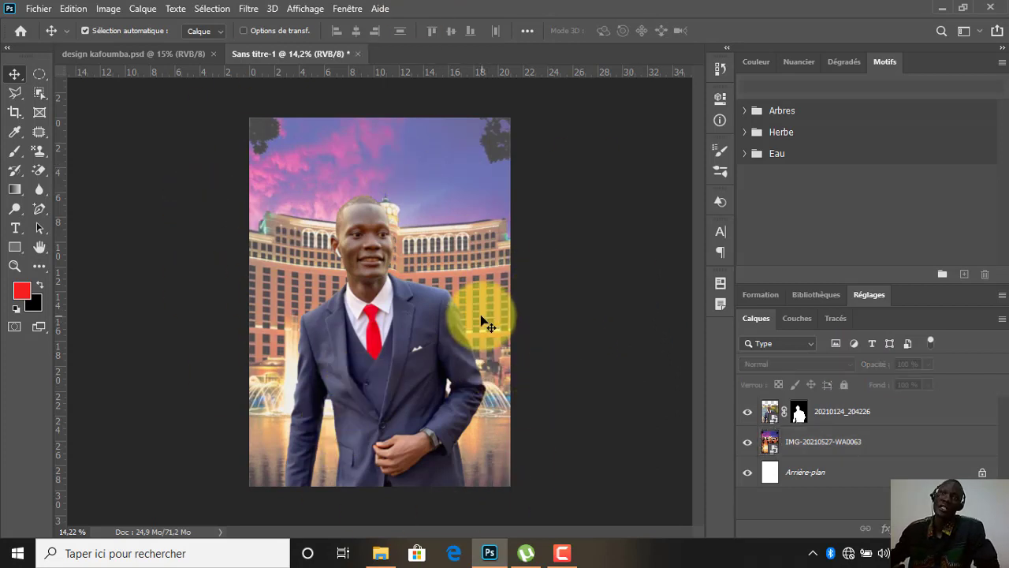
Step: Hide the hotel picture layer and delete the layer mask from the man's photo
{"action": "left_click", "coordinate": [749, 444]}
{"action": "left_click_drag", "start_coordinate": [391, 347], "coordinate": [407, 314]}
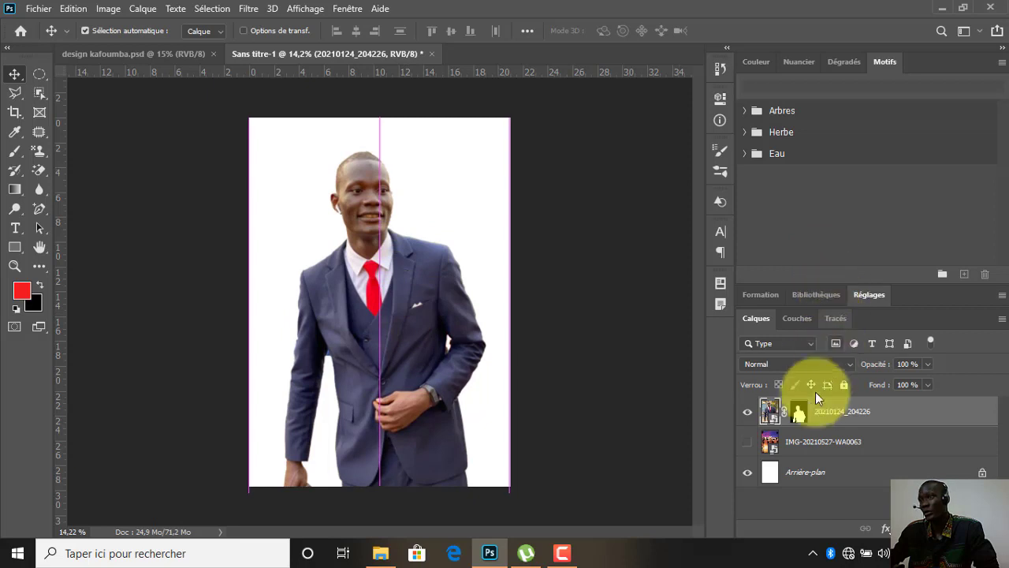
{"action": "left_click", "coordinate": [800, 411]}
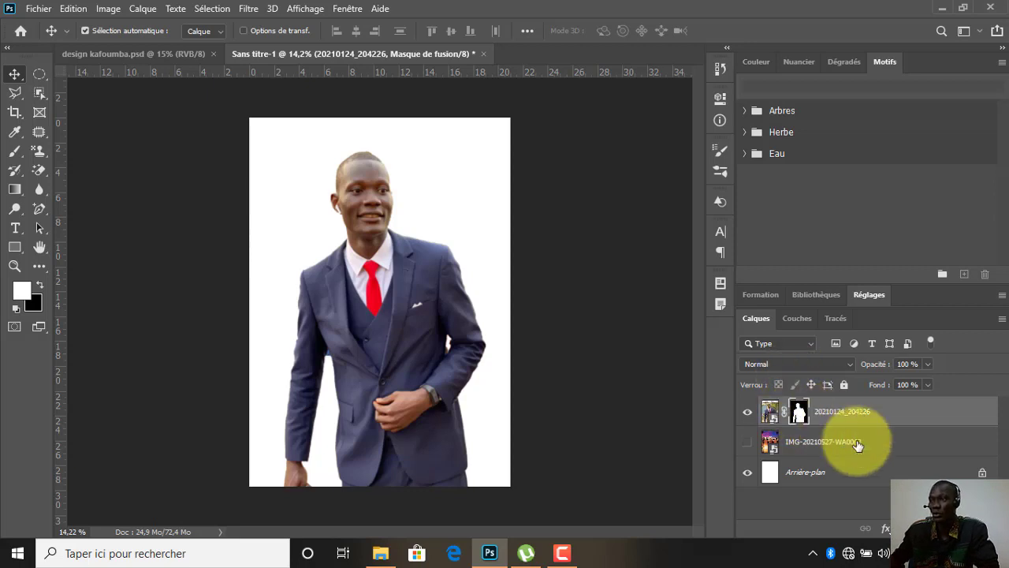
{"action": "left_click_drag", "start_coordinate": [798, 411], "coordinate": [984, 528]}
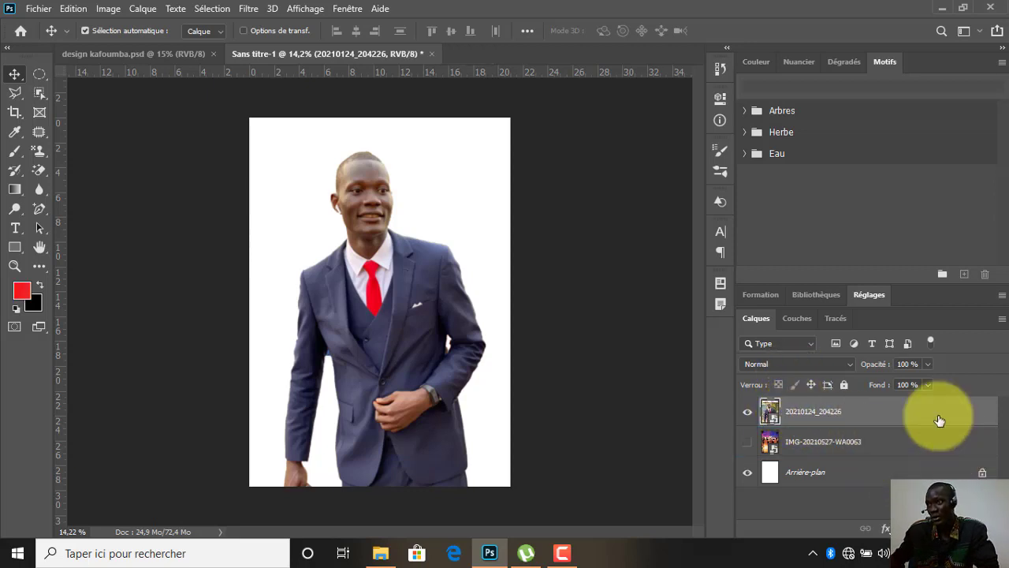
Step: Reposition the man's photo and scale it to about 87.45% so it fills the page
{"action": "mouse_move", "coordinate": [379, 284]}
{"action": "left_mouse_down"}
{"action": "mouse_move", "coordinate": [377, 258]}
{"action": "mouse_move", "coordinate": [367, 272]}
{"action": "left_mouse_up"}
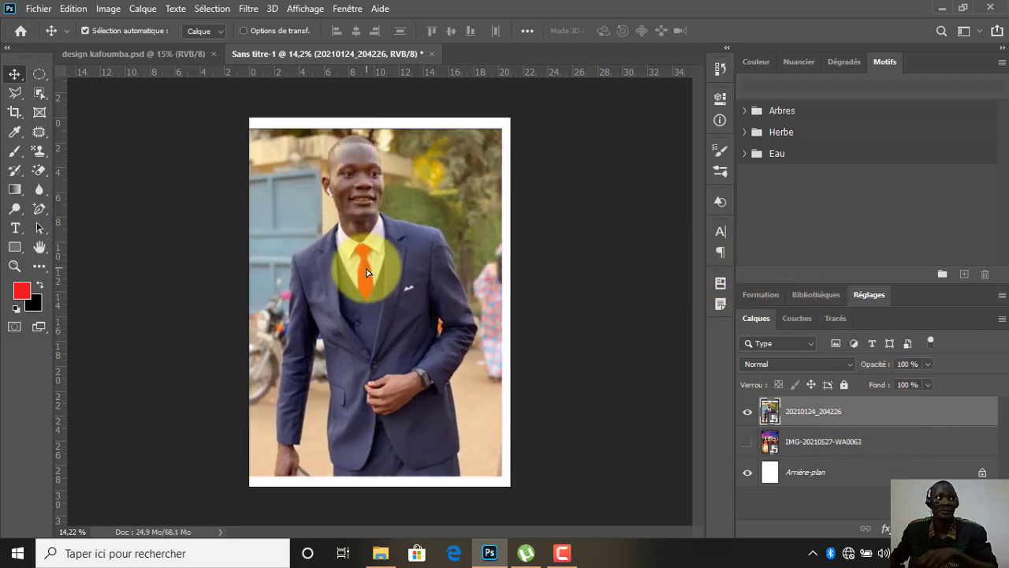
{"action": "key", "text": "ctrl"}
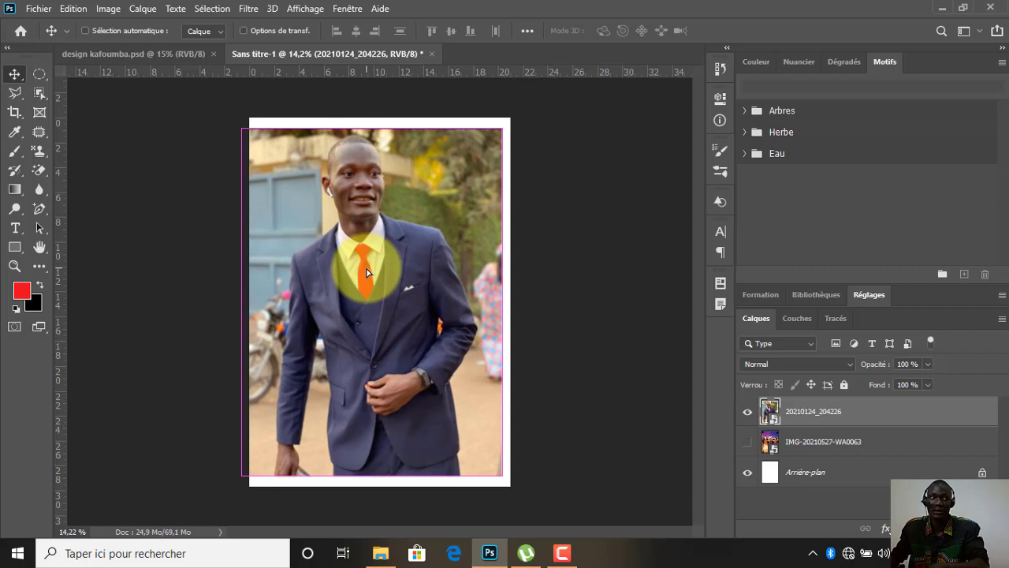
{"action": "key", "text": "ctrl+t"}
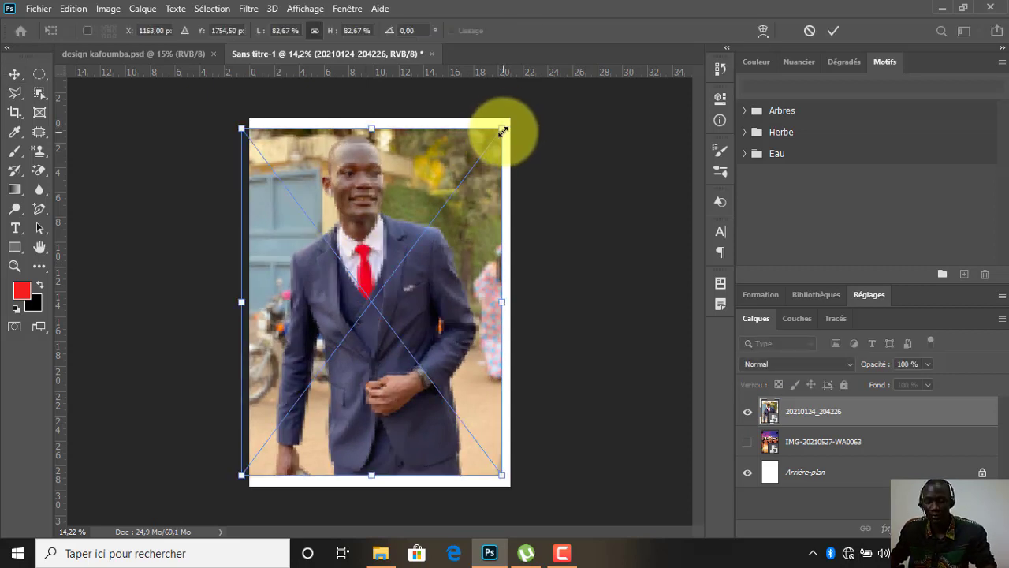
{"action": "left_click_drag", "start_coordinate": [502, 130], "coordinate": [509, 117]}
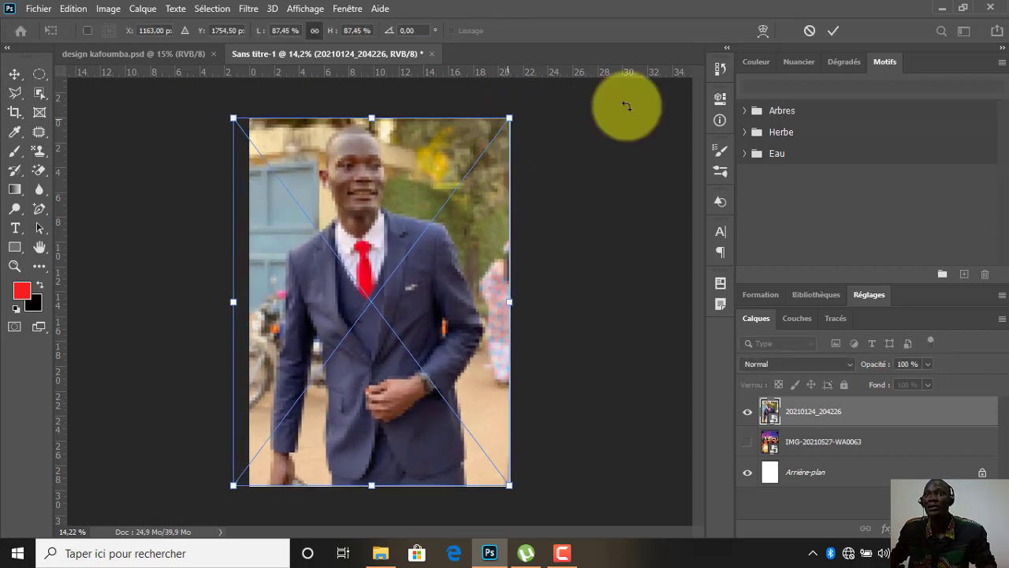
{"action": "left_click", "coordinate": [839, 33]}
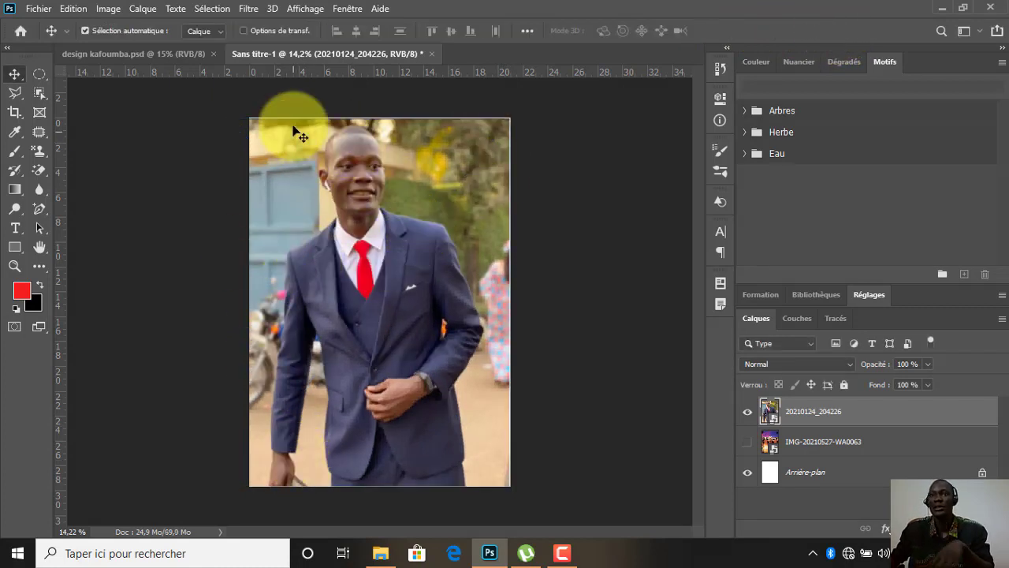
Step: Activate the Pen tool, keeping Shape mode with no fill and a 10 px outline
{"action": "scroll", "coordinate": [316, 106], "scroll_direction": "up", "scroll_amount": 12}
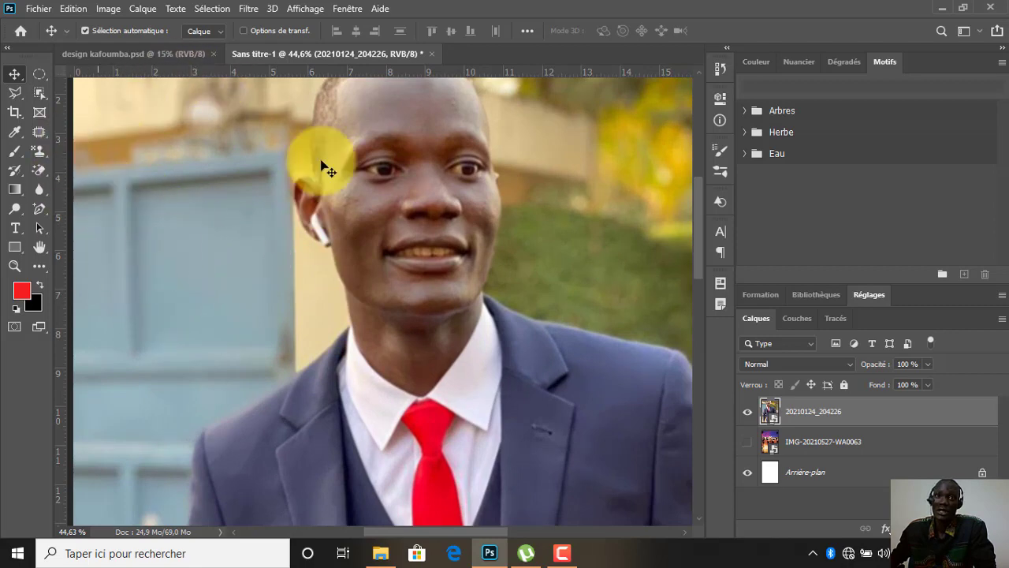
{"action": "left_click_drag", "start_coordinate": [48, 211], "coordinate": [142, 247]}
{"action": "left_click_drag", "start_coordinate": [48, 211], "coordinate": [103, 210]}
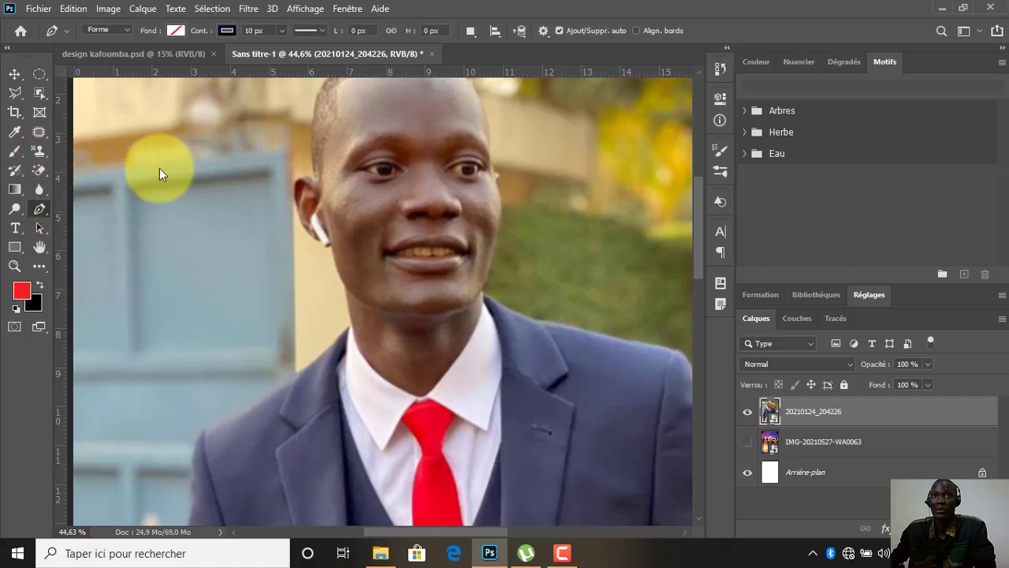
{"action": "left_click", "coordinate": [127, 28]}
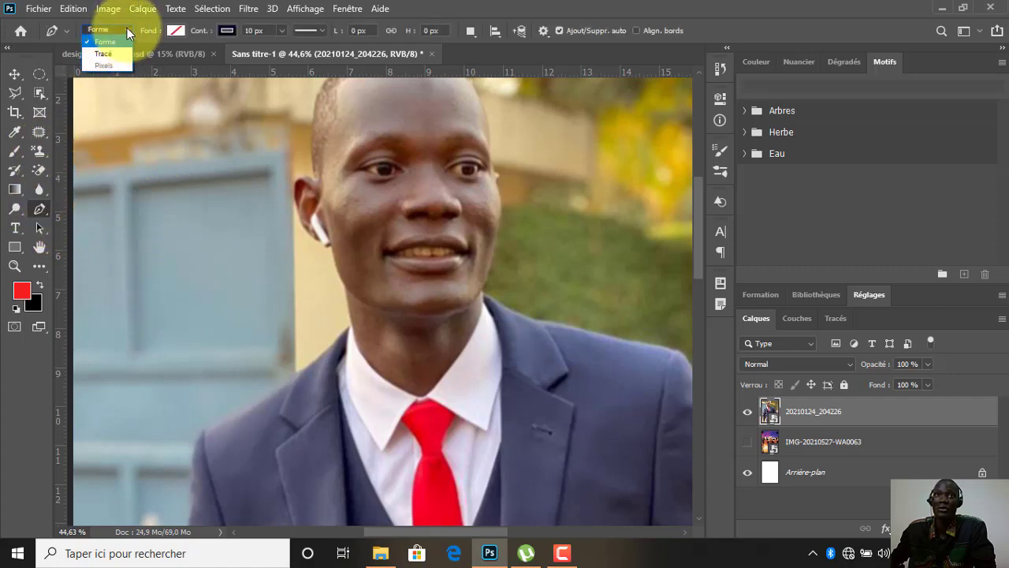
{"action": "left_click", "coordinate": [127, 28]}
{"action": "left_click", "coordinate": [179, 33]}
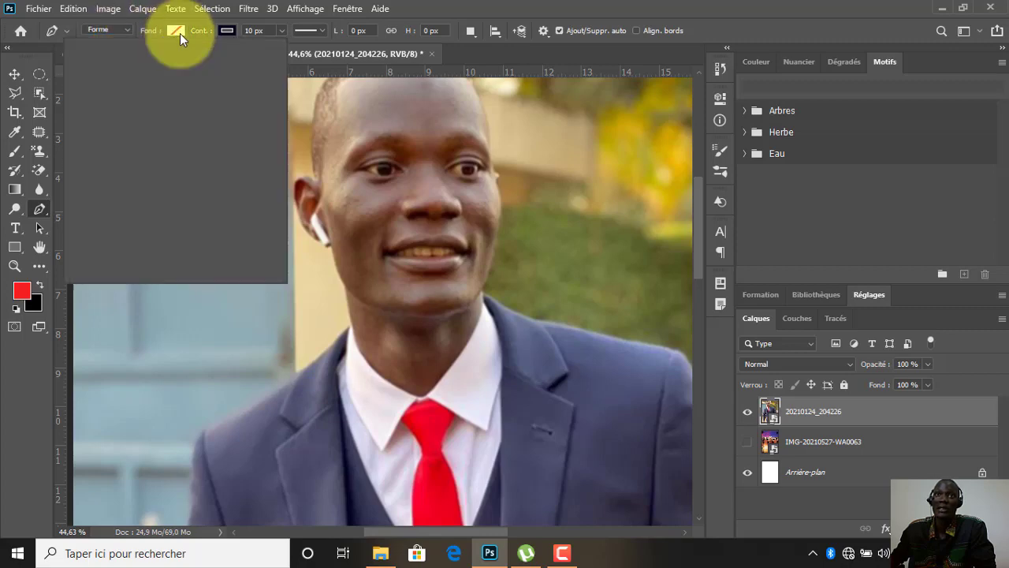
{"action": "left_click", "coordinate": [188, 36]}
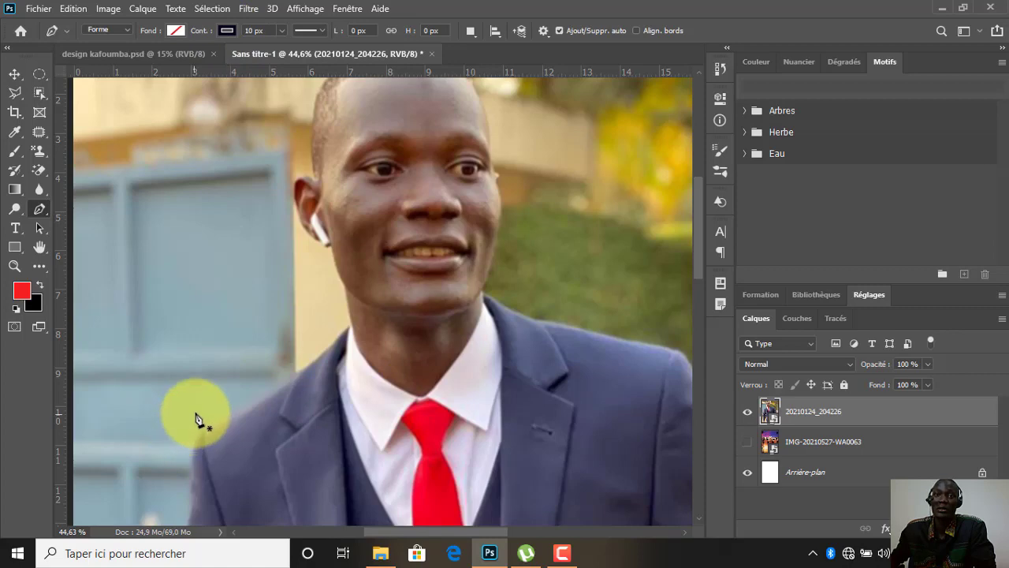
Step: Trace the jacket's shoulder edge with curved Pen segments up to the shirt collar, removing the outgoing handle at each curved anchor
{"action": "scroll", "coordinate": [213, 425], "scroll_direction": "up", "scroll_amount": 3}
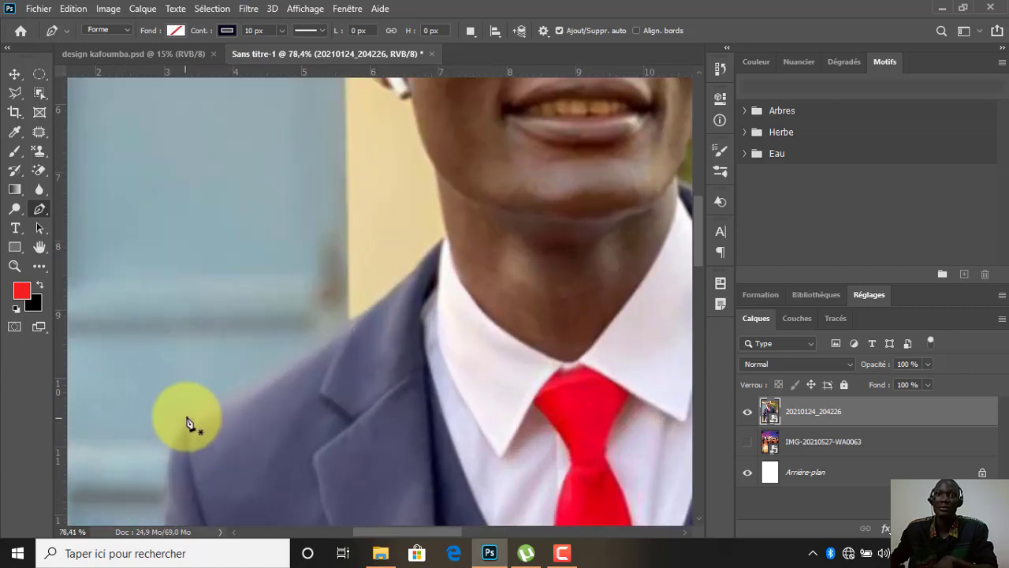
{"action": "left_click", "coordinate": [186, 416]}
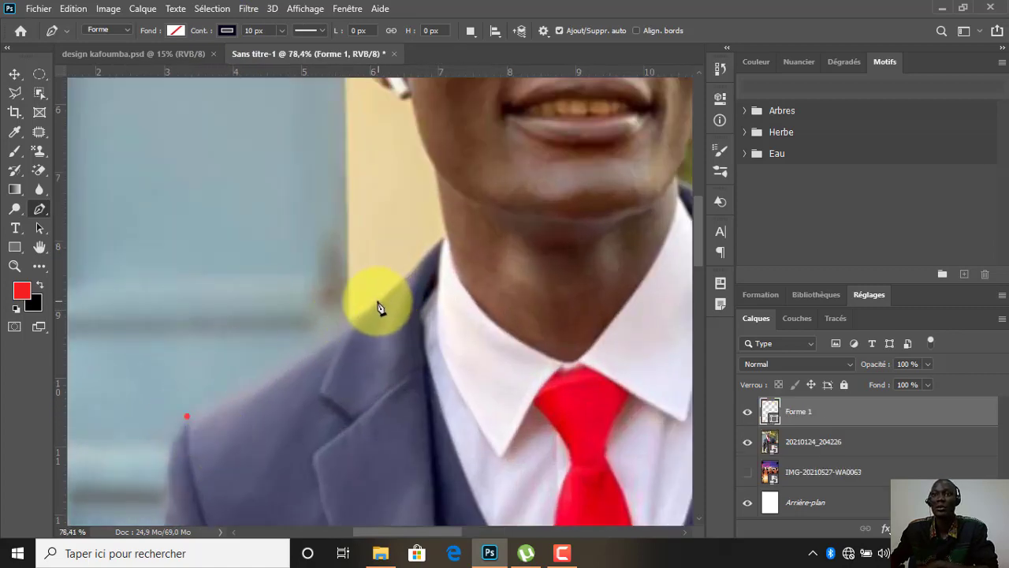
{"action": "left_click_drag", "start_coordinate": [377, 300], "coordinate": [412, 257]}
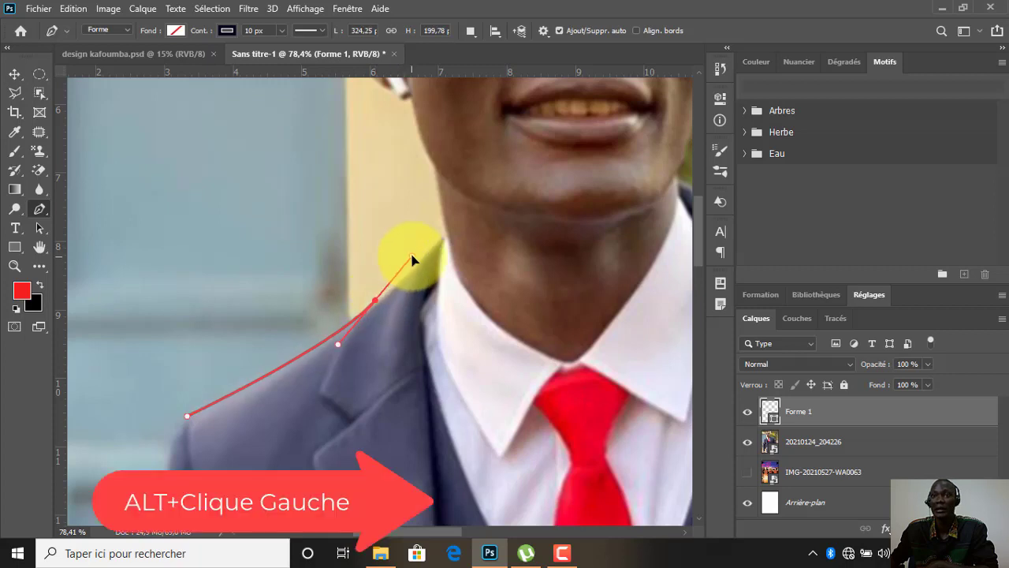
{"action": "left_click", "coordinate": [377, 300], "text": "alt"}
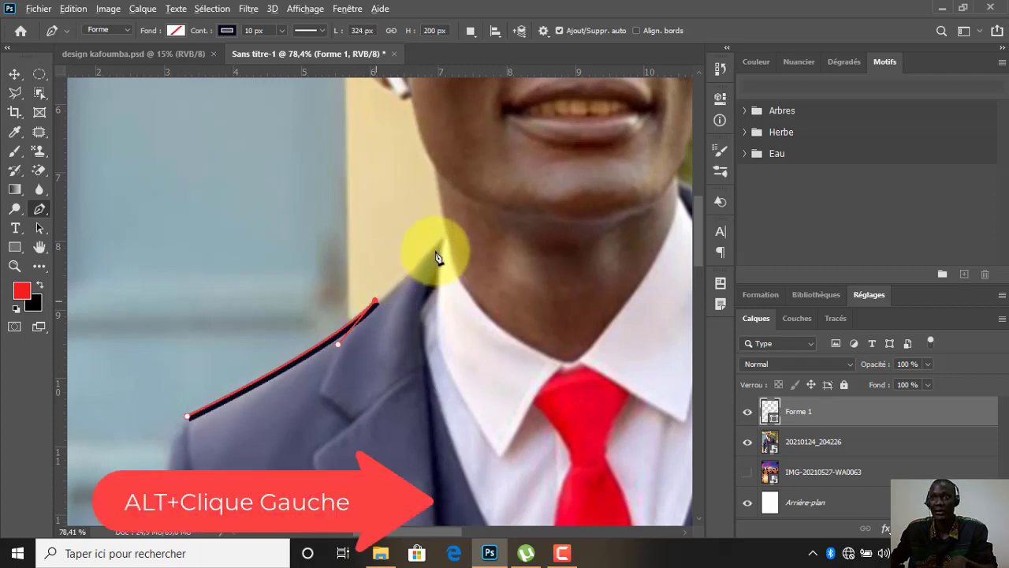
{"action": "scroll", "coordinate": [438, 256], "scroll_direction": "up", "scroll_amount": 3}
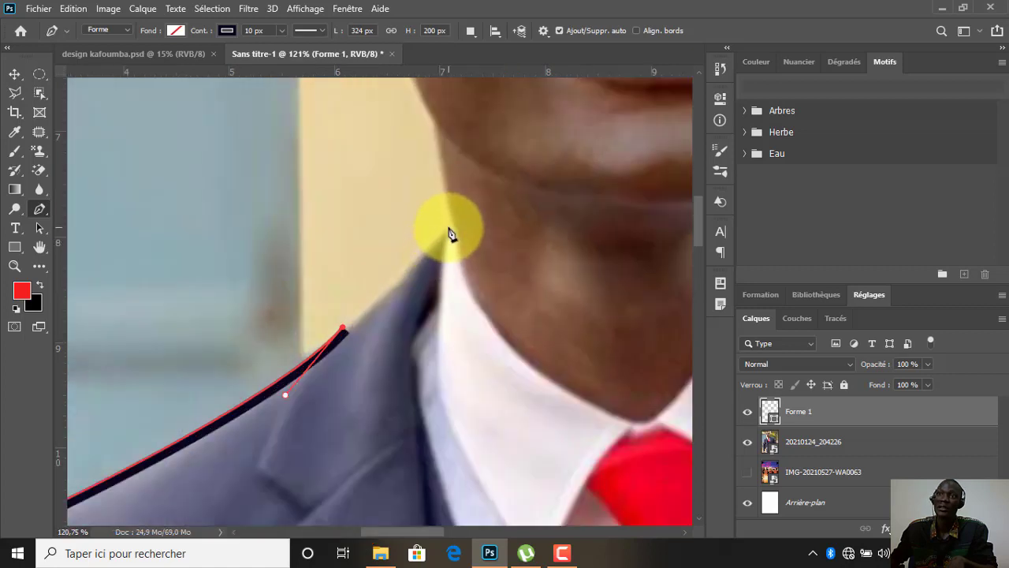
{"action": "left_click_drag", "start_coordinate": [423, 239], "coordinate": [472, 214]}
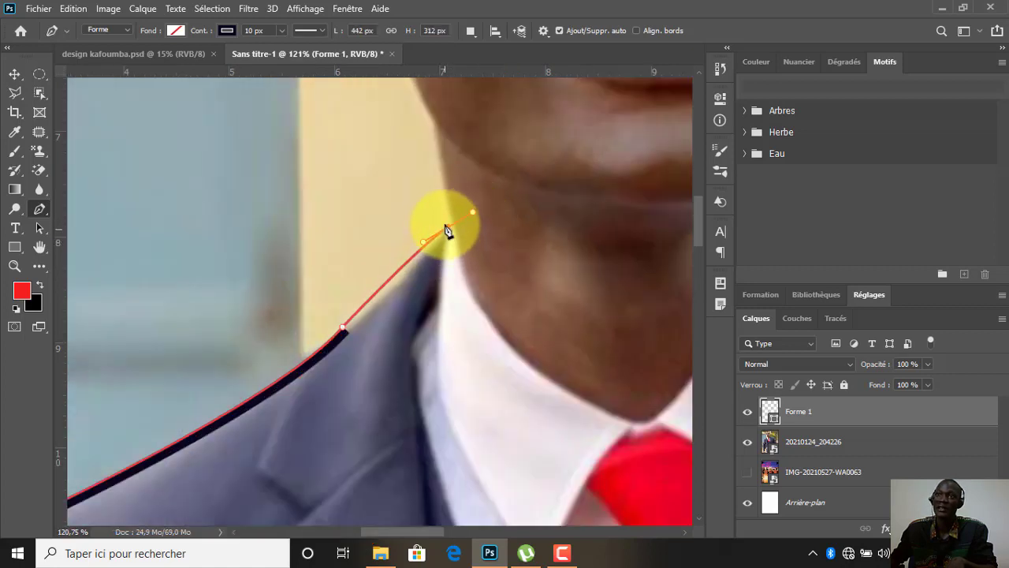
{"action": "left_click", "coordinate": [449, 227], "text": "alt"}
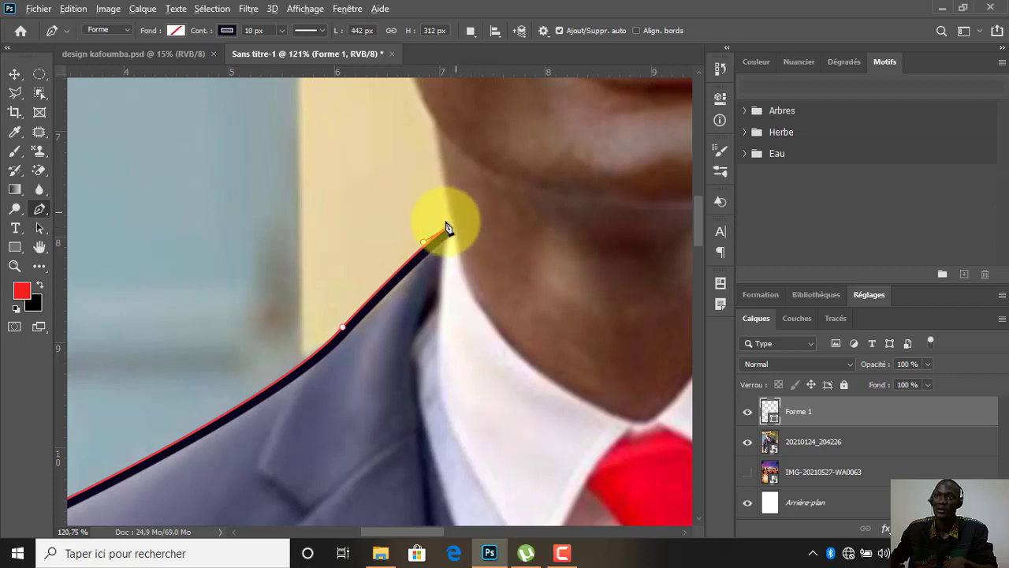
Step: Continue the pen path along the man's neck and jaw up to the earbud's tip, removing the outgoing handles
{"action": "left_click_drag", "start_coordinate": [458, 188], "coordinate": [452, 373]}
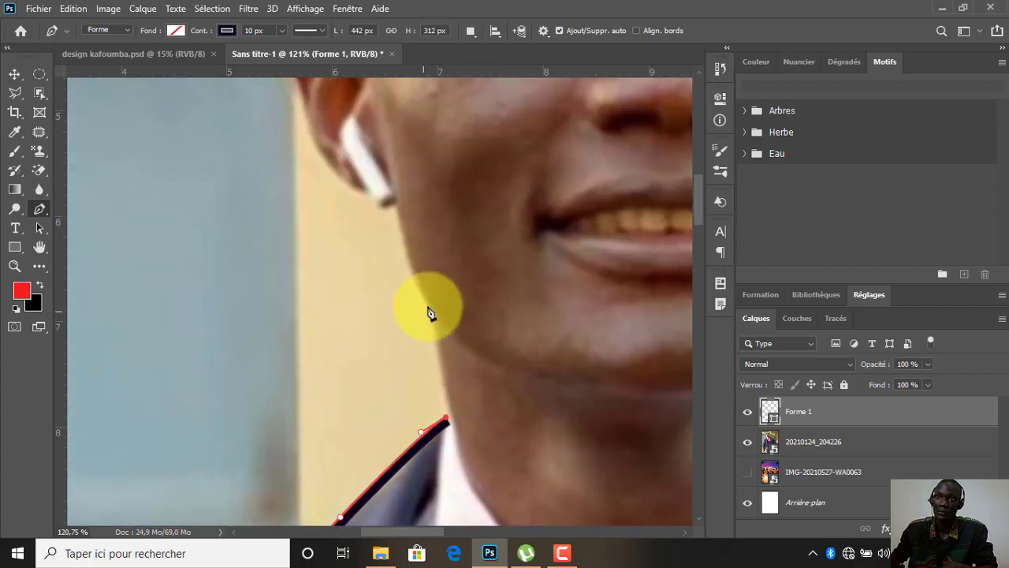
{"action": "left_click_drag", "start_coordinate": [427, 317], "coordinate": [431, 290]}
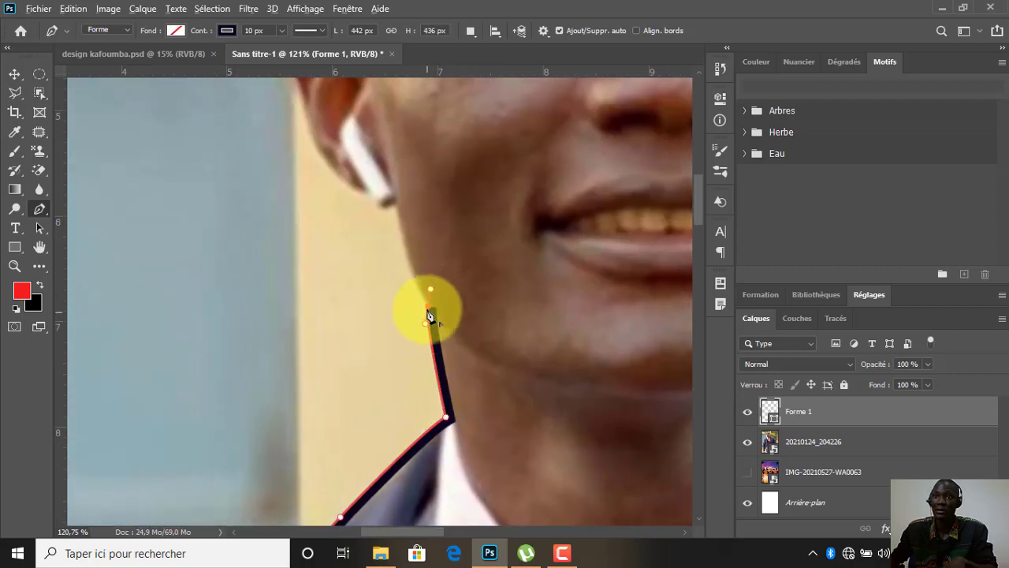
{"action": "left_click", "coordinate": [430, 310]}
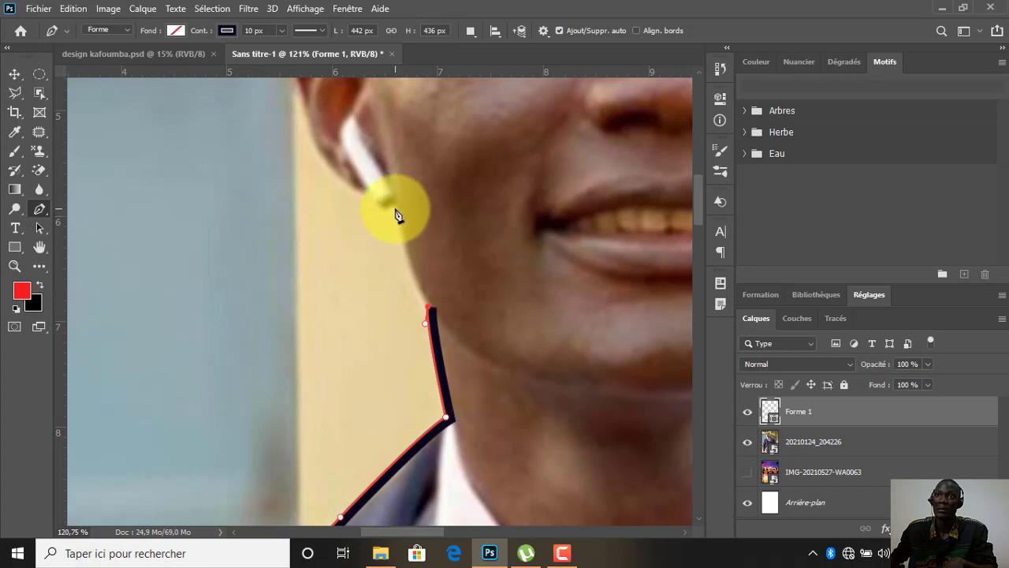
{"action": "left_click_drag", "start_coordinate": [400, 181], "coordinate": [478, 405]}
{"action": "left_click", "coordinate": [395, 209], "text": "alt"}
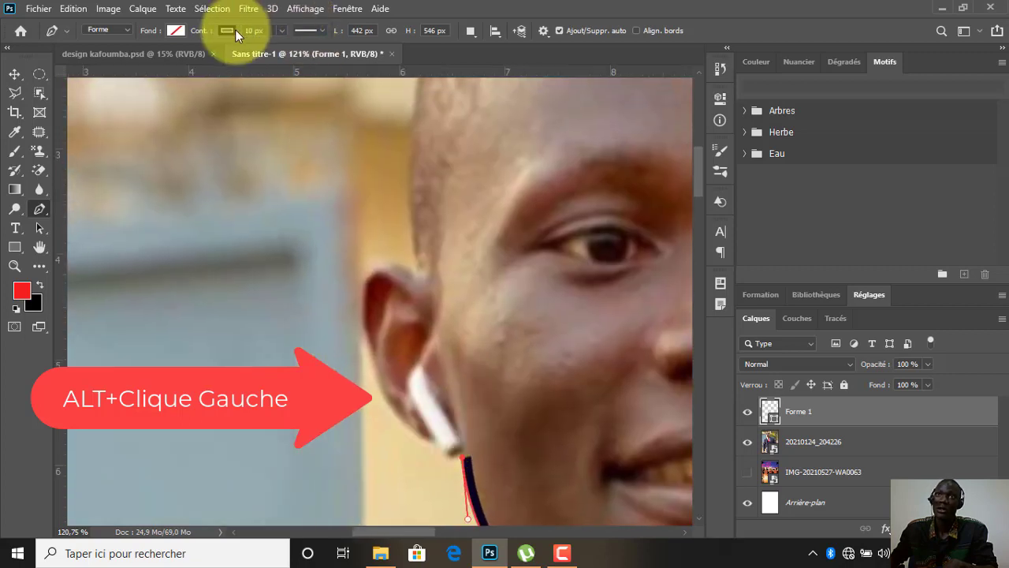
Step: Set the outline width to 3 px and trace the path around the earbud and the ear's outer edge, removing outgoing handles
{"action": "left_click_drag", "start_coordinate": [205, 32], "coordinate": [198, 31]}
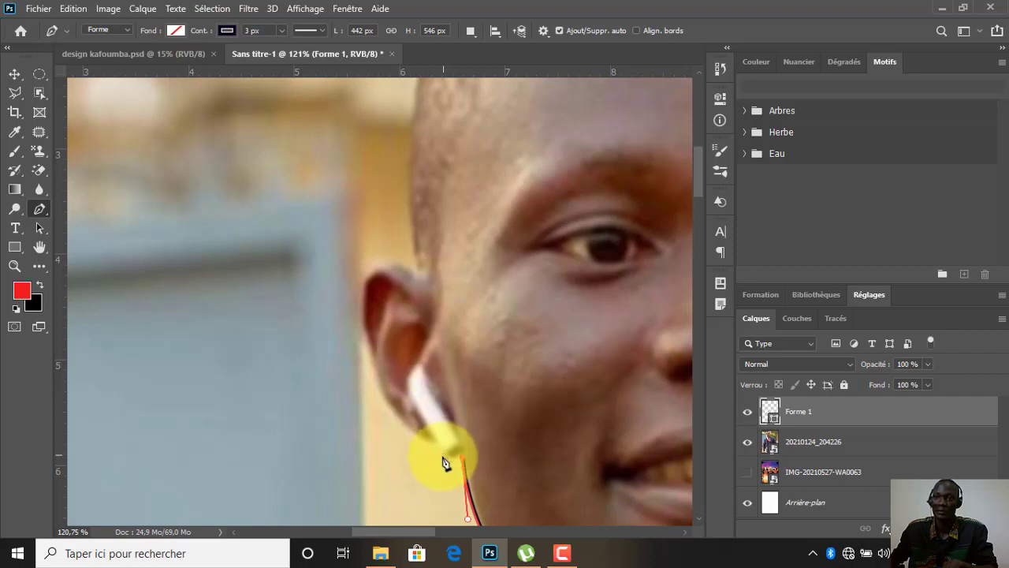
{"action": "left_click_drag", "start_coordinate": [433, 461], "coordinate": [423, 427]}
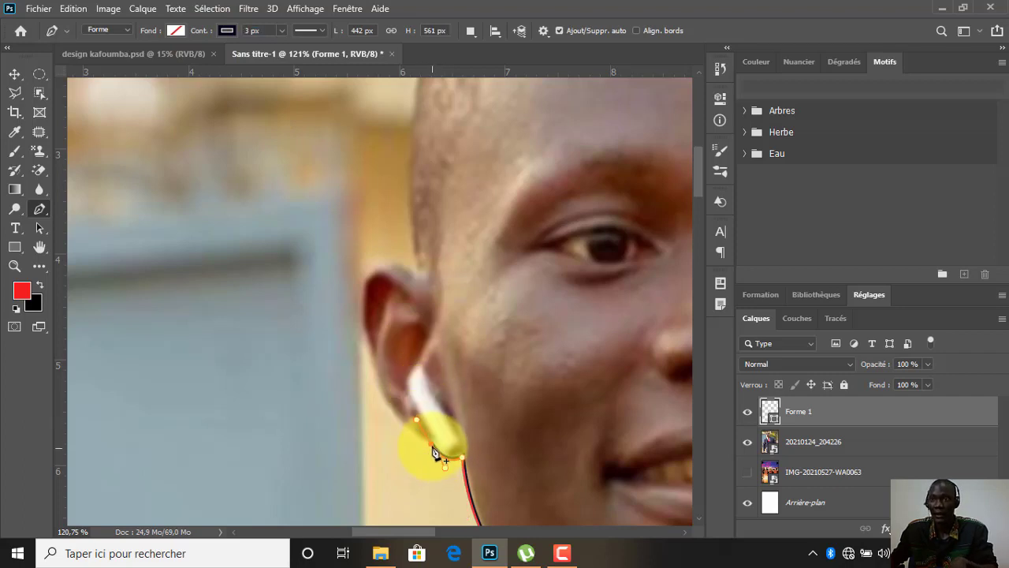
{"action": "left_click", "coordinate": [430, 443]}
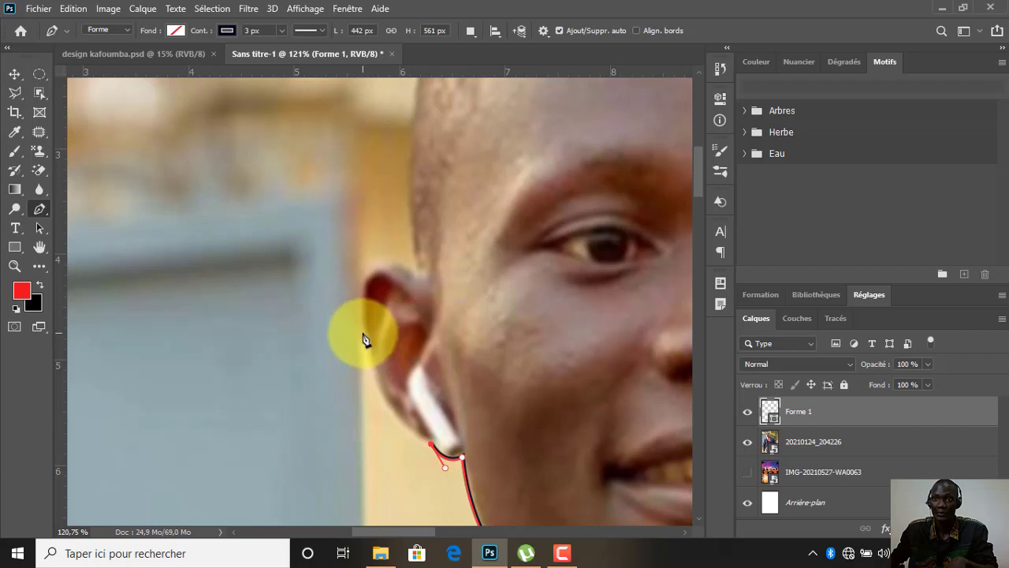
{"action": "left_click_drag", "start_coordinate": [363, 332], "coordinate": [345, 233]}
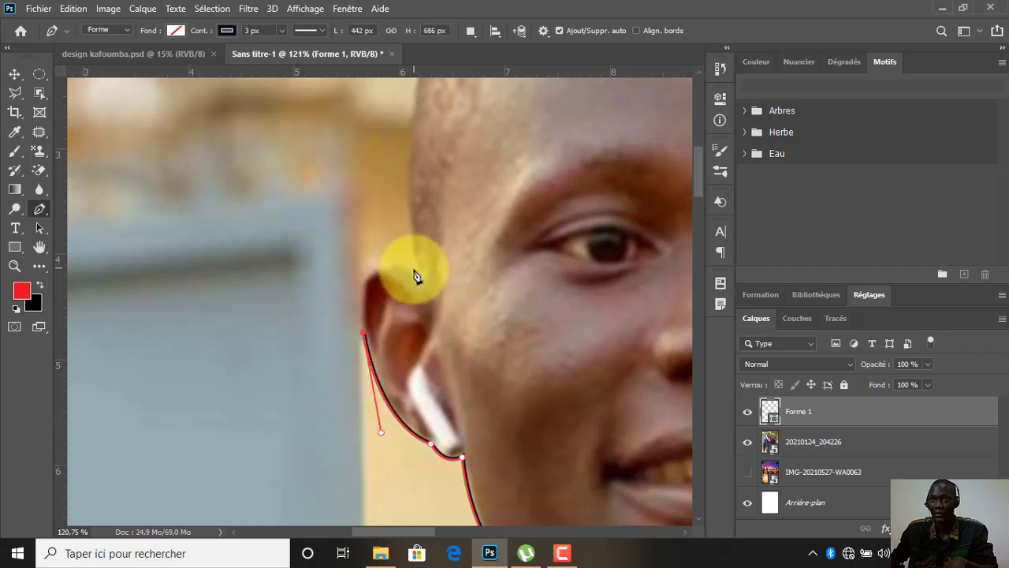
{"action": "left_click_drag", "start_coordinate": [415, 273], "coordinate": [484, 315]}
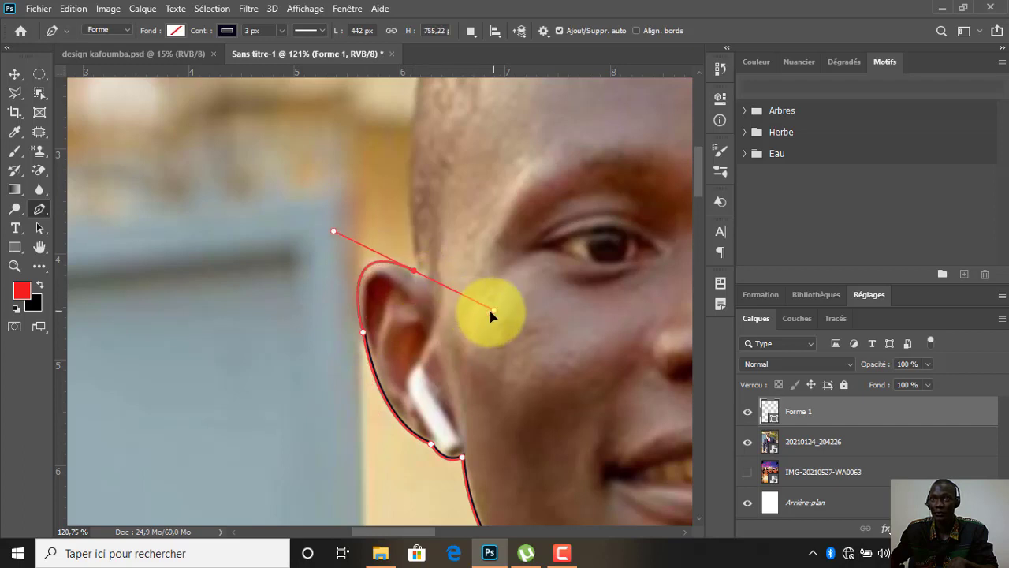
{"action": "left_click", "coordinate": [415, 272]}
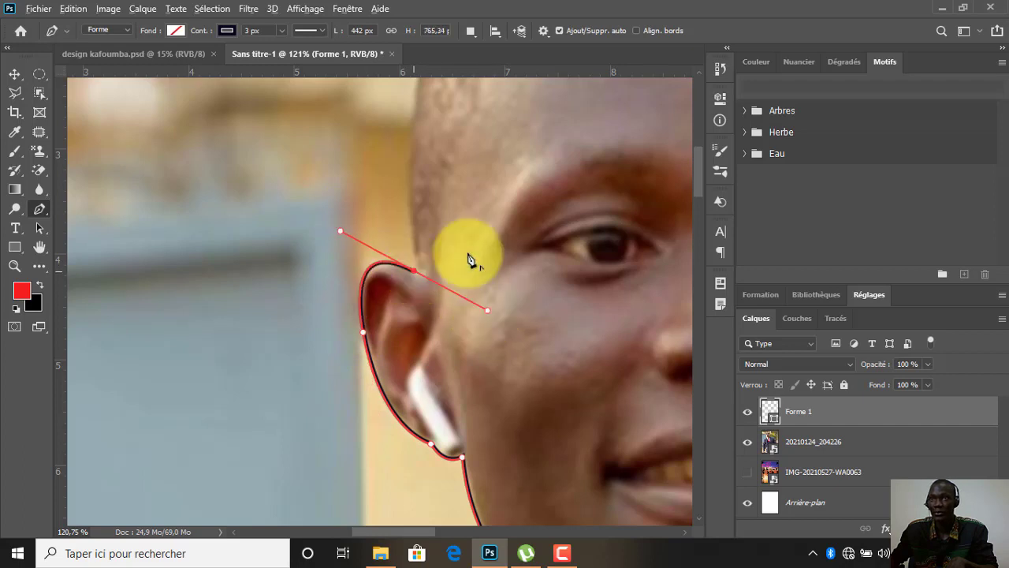
Step: Continue the pen path up the side of the head and over the crown to the opposite temple, removing outgoing handles
{"action": "scroll", "coordinate": [477, 361], "scroll_direction": "up", "scroll_amount": 5}
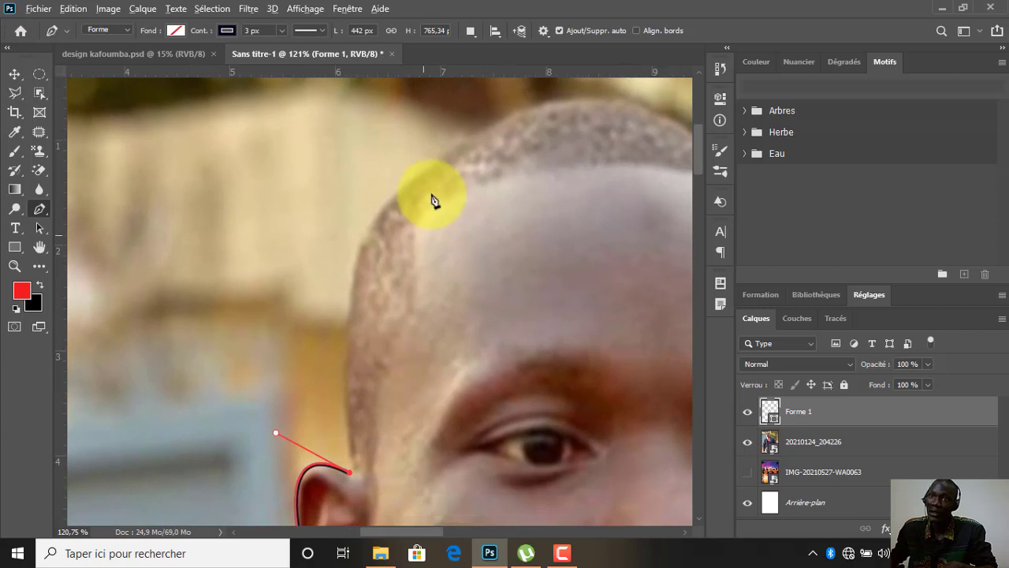
{"action": "left_click_drag", "start_coordinate": [444, 155], "coordinate": [296, 240]}
{"action": "left_click", "coordinate": [444, 166], "text": "alt"}
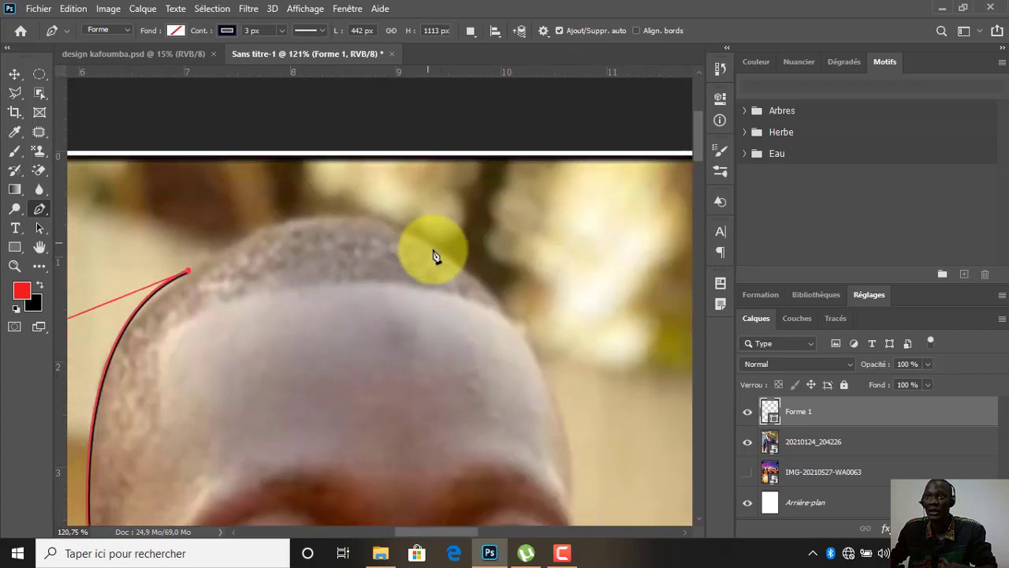
{"action": "left_click_drag", "start_coordinate": [428, 243], "coordinate": [549, 320]}
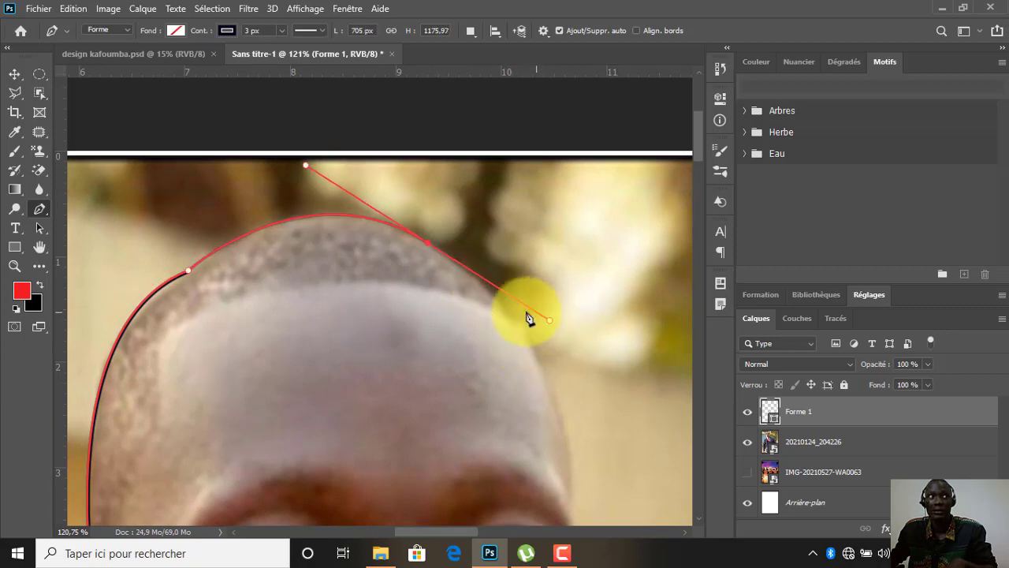
{"action": "left_click", "coordinate": [433, 243], "text": "alt"}
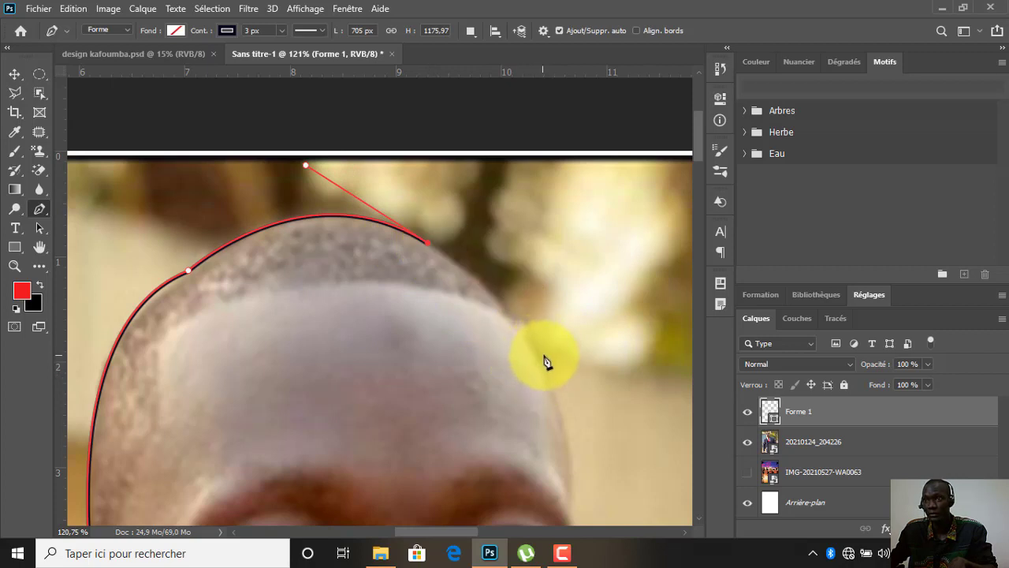
{"action": "left_click_drag", "start_coordinate": [544, 357], "coordinate": [589, 433]}
Step: Trace the path down the temple beside the eye and around the small visible part of the second ear
{"action": "scroll", "coordinate": [556, 368], "scroll_direction": "down", "scroll_amount": 5}
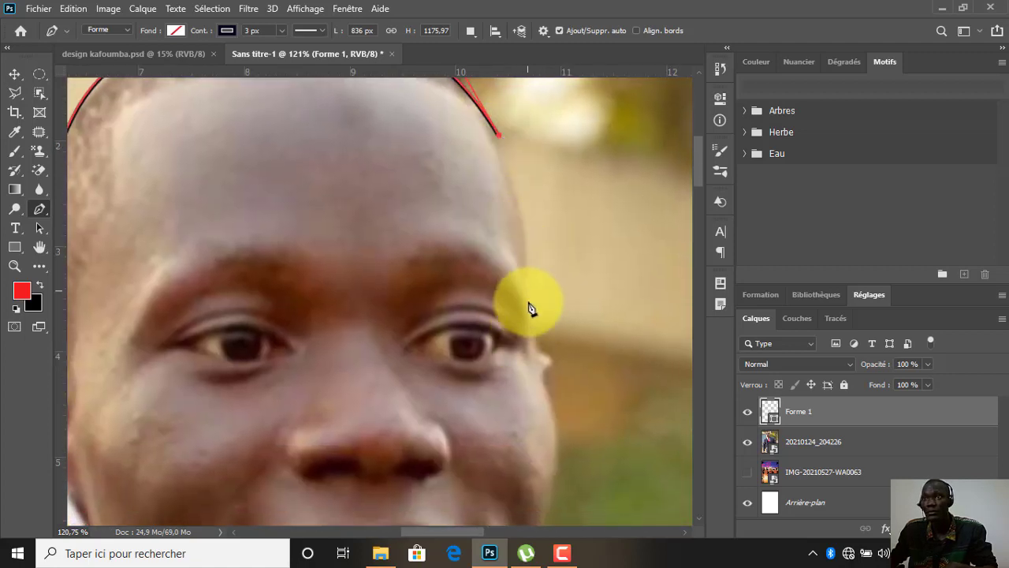
{"action": "left_click_drag", "start_coordinate": [527, 291], "coordinate": [522, 368]}
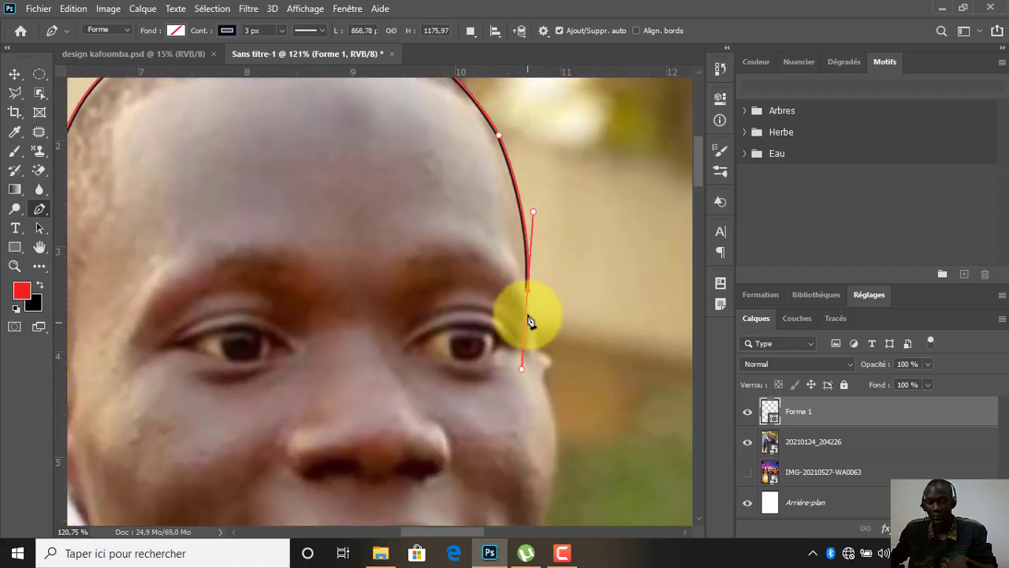
{"action": "left_click", "coordinate": [527, 293]}
{"action": "scroll", "coordinate": [542, 365], "scroll_direction": "down", "scroll_amount": 3}
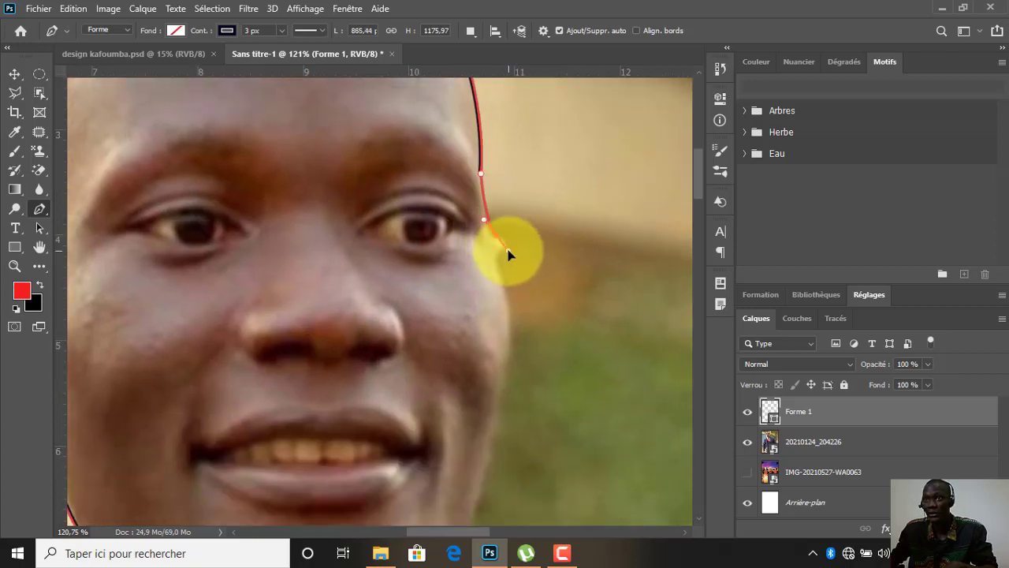
{"action": "left_click", "coordinate": [507, 251]}
{"action": "left_click_drag", "start_coordinate": [497, 236], "coordinate": [507, 269]}
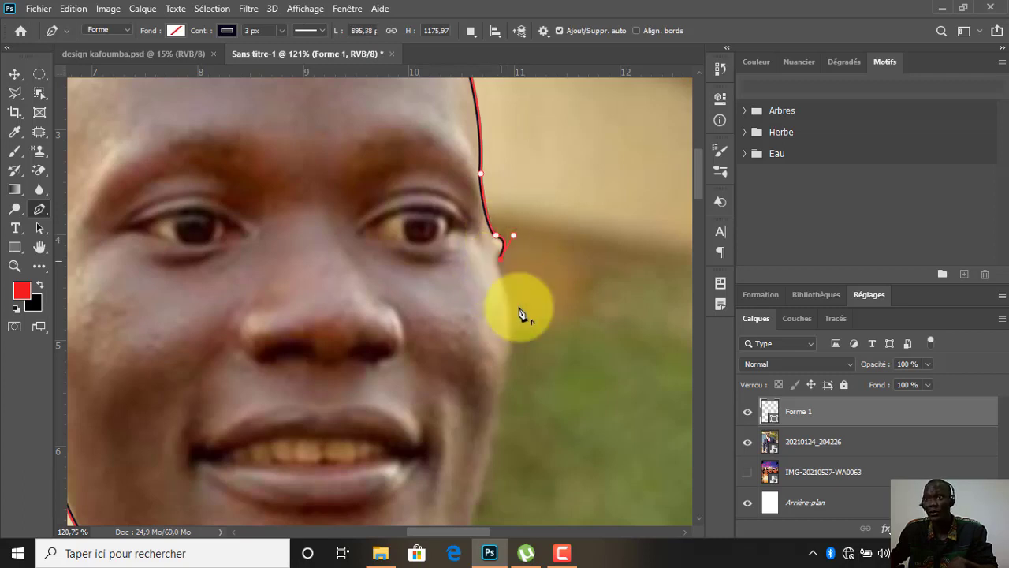
Step: Continue the path down the cheek and jawline to the top of the jacket collar
{"action": "left_click_drag", "start_coordinate": [496, 402], "coordinate": [544, 156]}
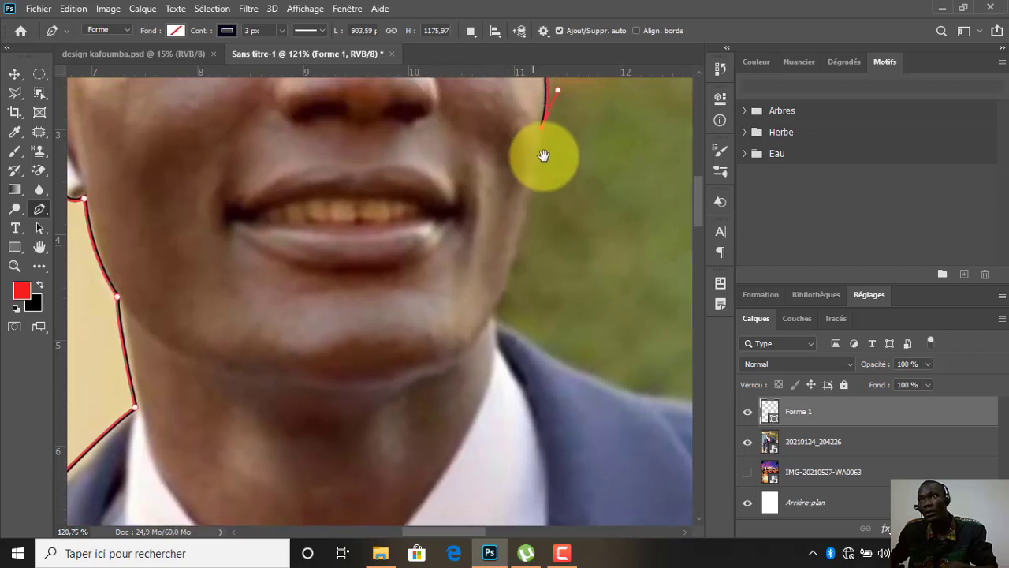
{"action": "left_click", "coordinate": [509, 292]}
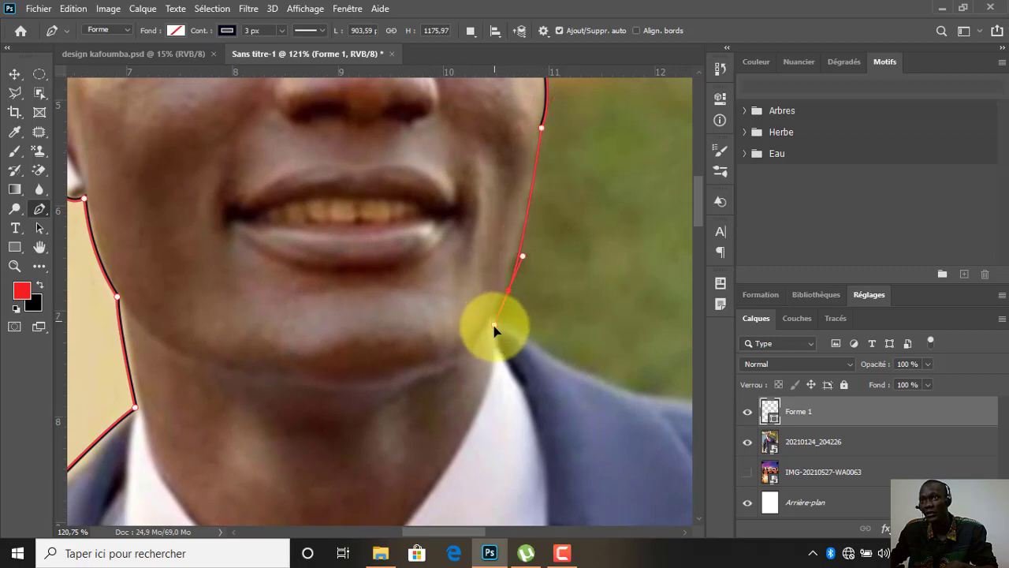
{"action": "mouse_move", "coordinate": [501, 329]}
{"action": "left_mouse_down"}
{"action": "mouse_move", "coordinate": [500, 340]}
{"action": "mouse_move", "coordinate": [485, 329]}
{"action": "left_mouse_up"}
{"action": "left_click", "coordinate": [509, 291], "text": "alt"}
{"action": "left_click", "coordinate": [493, 317], "text": "alt"}
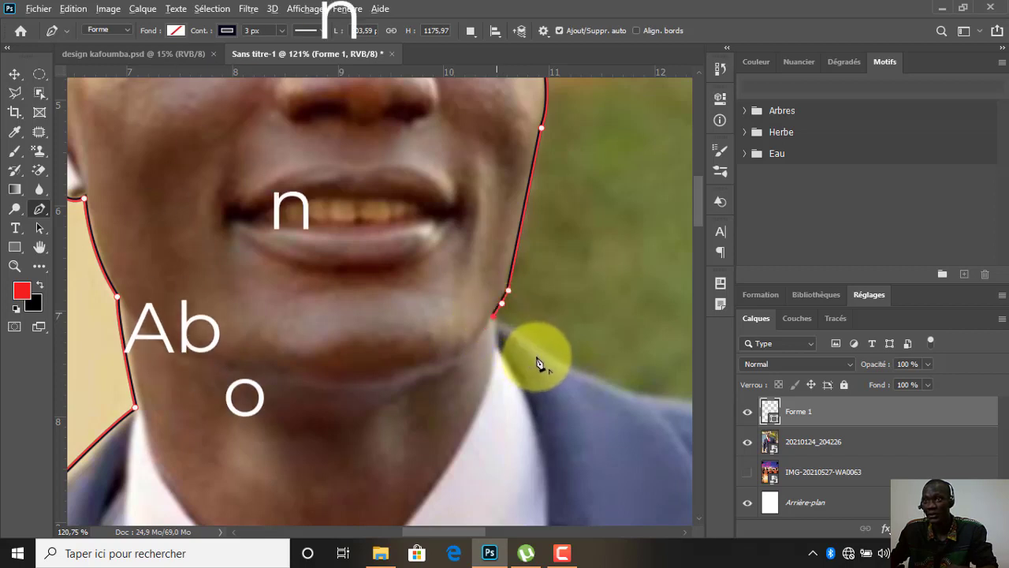
Step: Trace the path along the jacket's collar and the top of the shoulder to the sleeve seam, removing outgoing handles
{"action": "left_click_drag", "start_coordinate": [537, 357], "coordinate": [429, 261]}
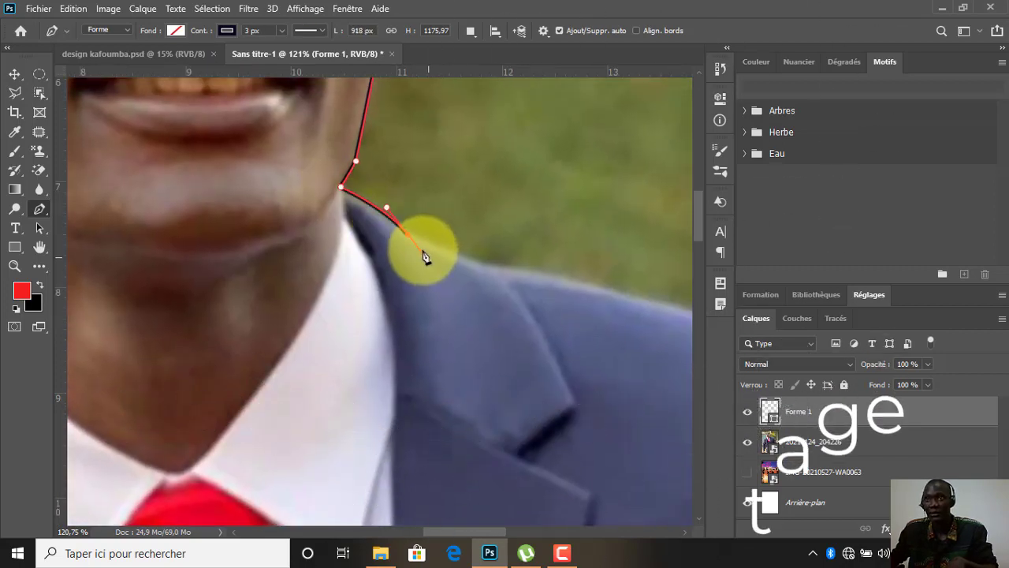
{"action": "left_click", "coordinate": [409, 237], "text": "alt"}
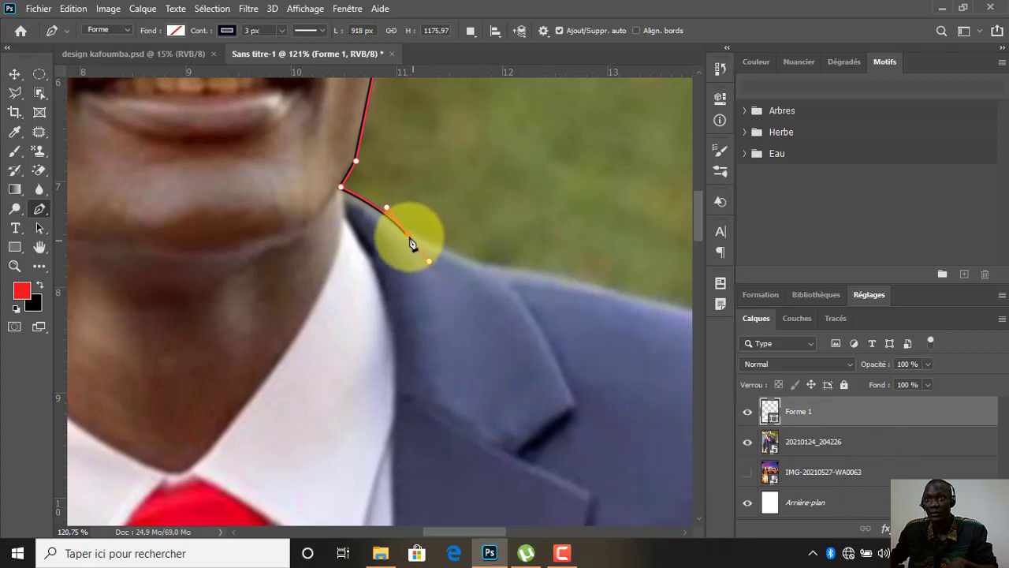
{"action": "left_click", "coordinate": [507, 268], "text": "alt"}
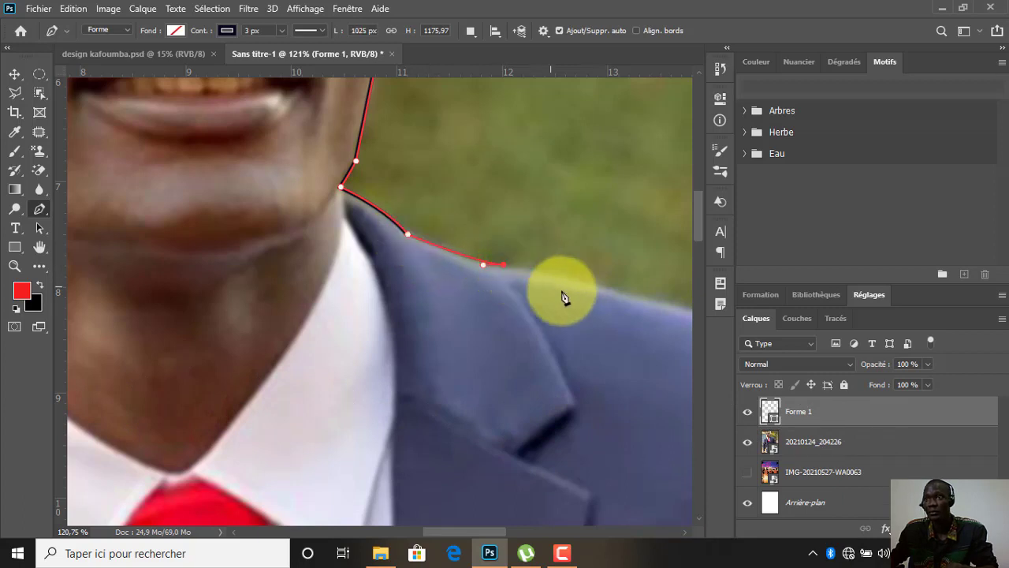
{"action": "left_click_drag", "start_coordinate": [561, 290], "coordinate": [311, 234]}
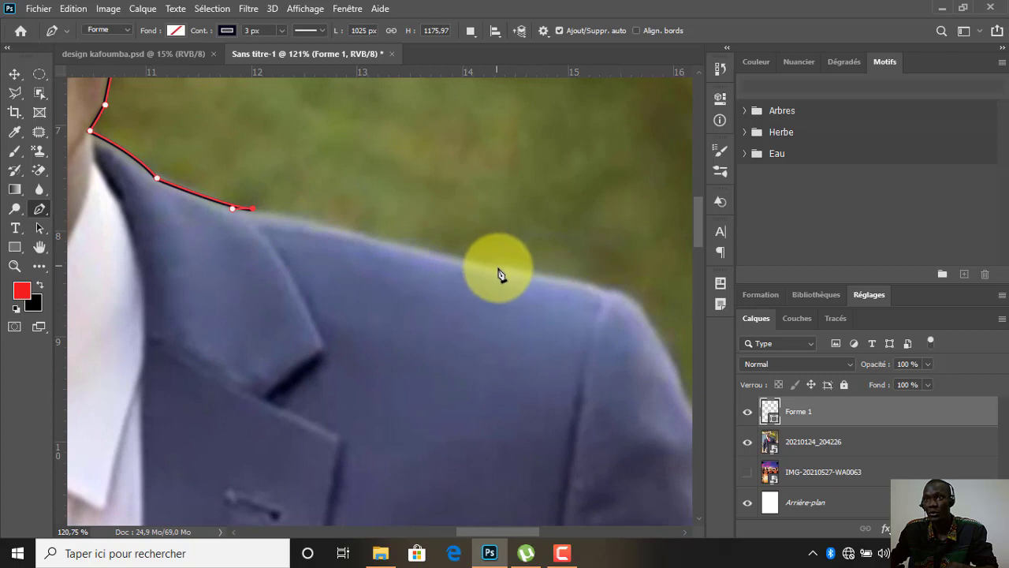
{"action": "left_click_drag", "start_coordinate": [498, 269], "coordinate": [542, 281]}
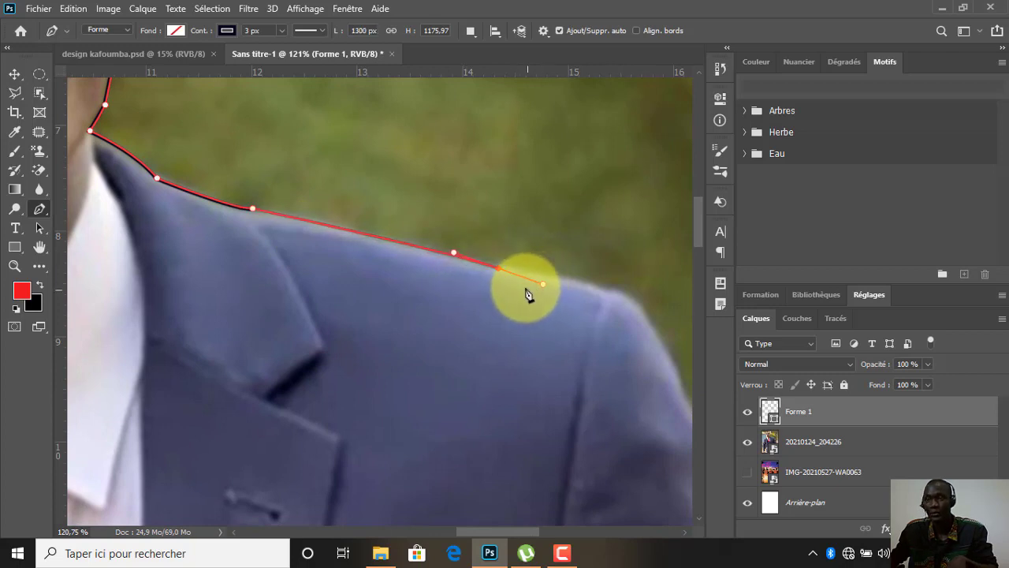
{"action": "left_click", "coordinate": [499, 269], "text": "alt"}
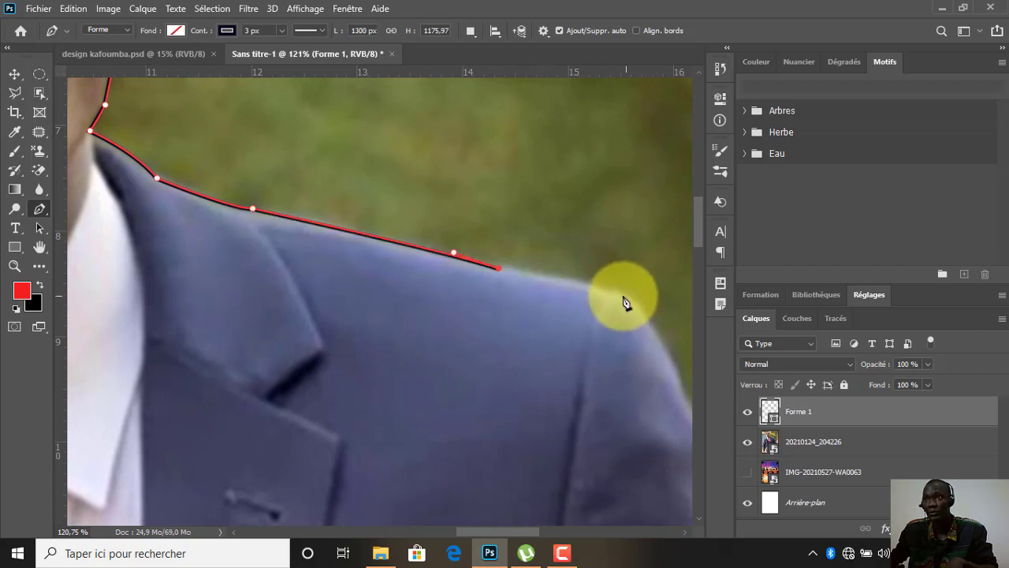
{"action": "left_click_drag", "start_coordinate": [599, 282], "coordinate": [630, 309]}
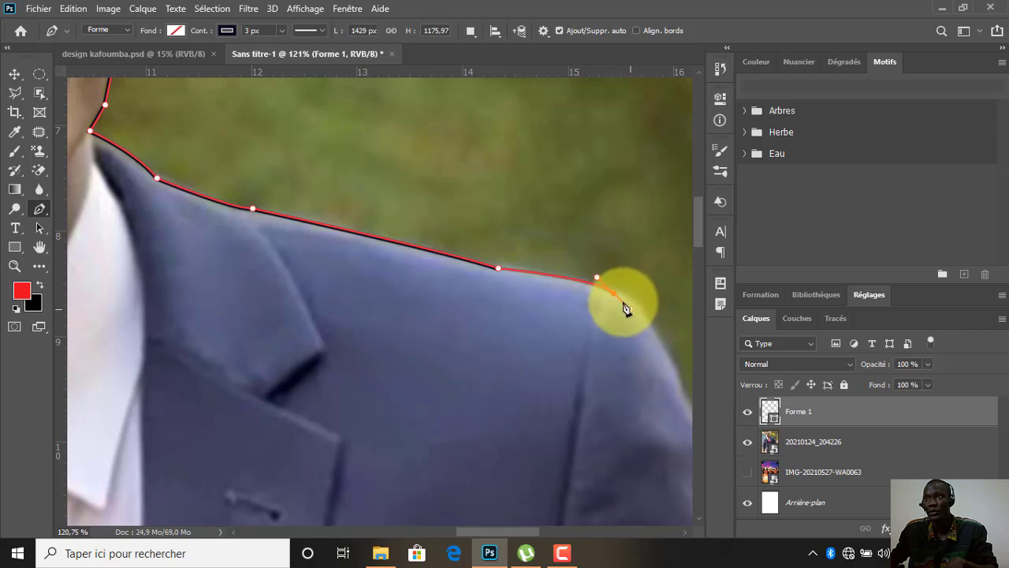
Step: Curve the path around the shoulder point and down the outer edge of the upper sleeve
{"action": "left_click_drag", "start_coordinate": [572, 285], "coordinate": [437, 185]}
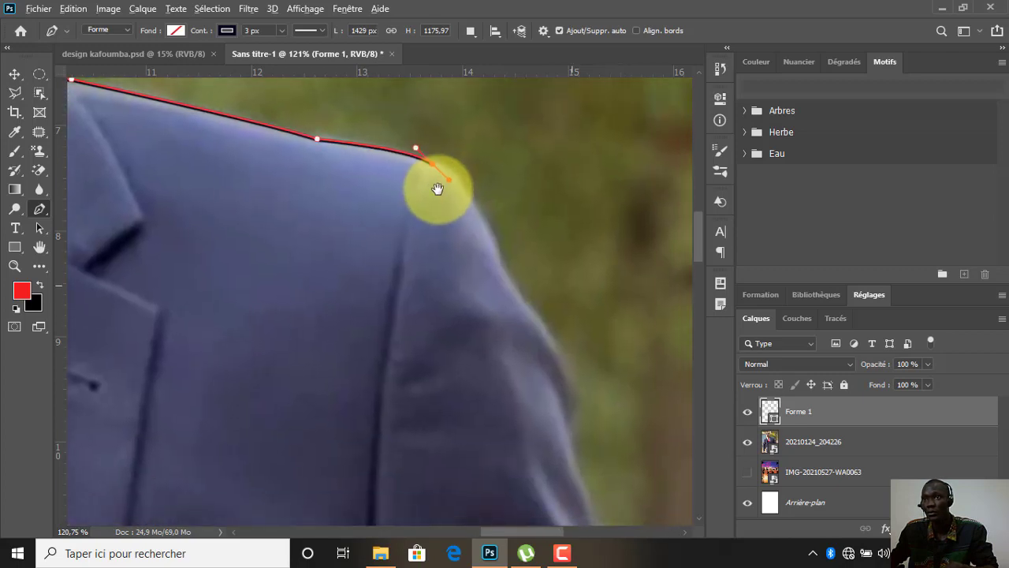
{"action": "left_click_drag", "start_coordinate": [498, 247], "coordinate": [530, 333]}
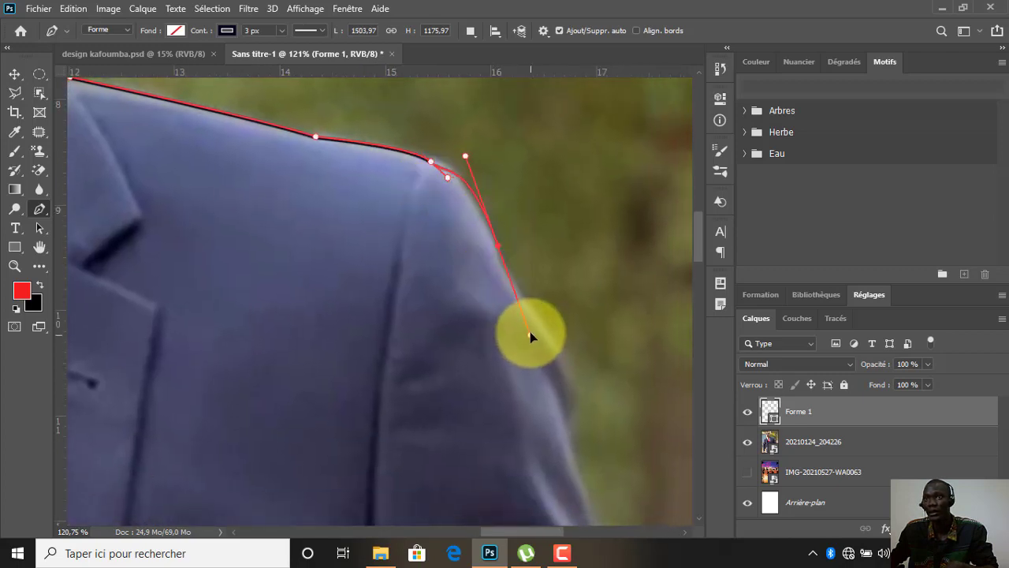
{"action": "left_click", "coordinate": [497, 244], "text": "alt"}
{"action": "left_click_drag", "start_coordinate": [519, 283], "coordinate": [544, 318]}
{"action": "left_click_drag", "start_coordinate": [573, 421], "coordinate": [556, 473]}
{"action": "left_click", "coordinate": [573, 421]}
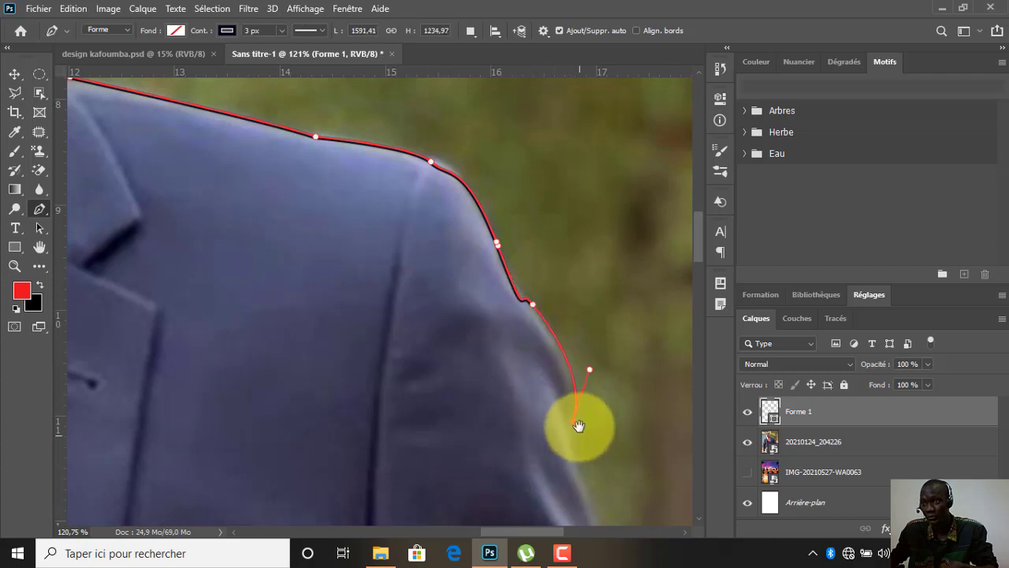
Step: Extend the path down the sleeve's outer edge to just above the elbow, removing the outgoing handle
{"action": "left_click_drag", "start_coordinate": [576, 426], "coordinate": [561, 128]}
{"action": "left_click_drag", "start_coordinate": [581, 261], "coordinate": [457, 174]}
{"action": "left_click_drag", "start_coordinate": [541, 363], "coordinate": [541, 415]}
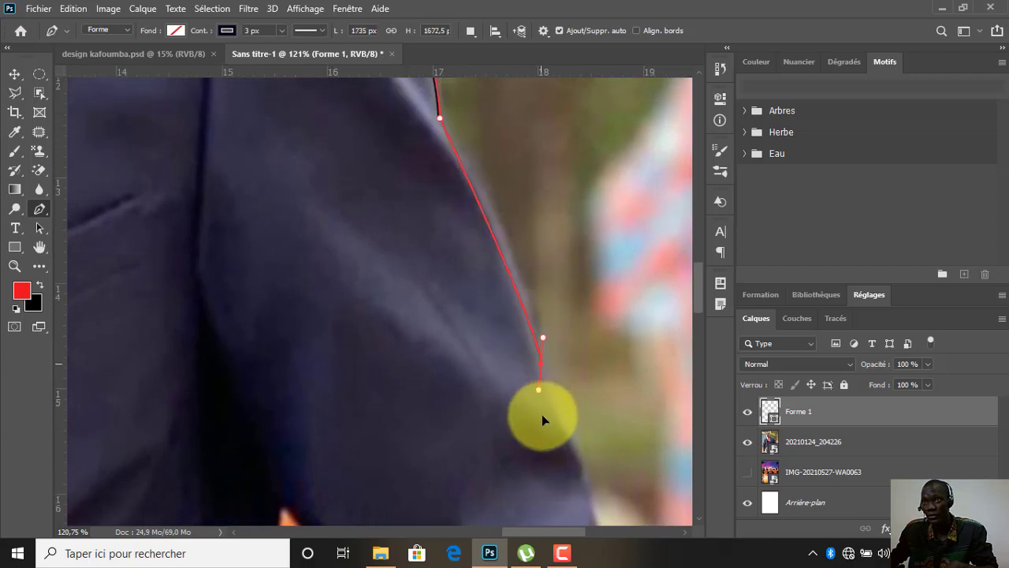
{"action": "left_click_drag", "start_coordinate": [550, 456], "coordinate": [550, 455]}
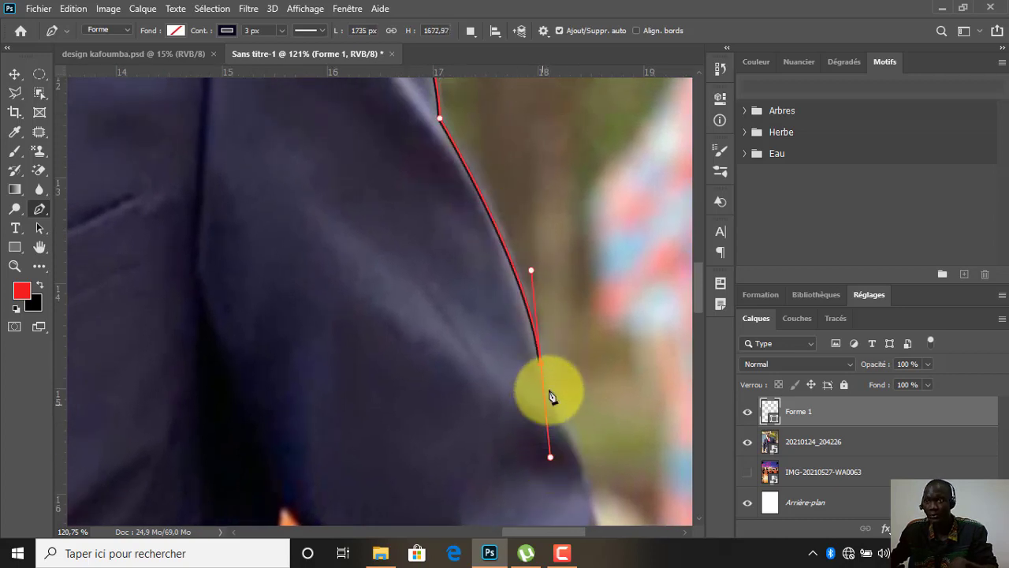
{"action": "left_click", "coordinate": [541, 364]}
Step: Trace the path around the bent elbow of the jacket sleeve, removing the outgoing handle at each curved anchor
{"action": "left_click_drag", "start_coordinate": [570, 397], "coordinate": [494, 142]}
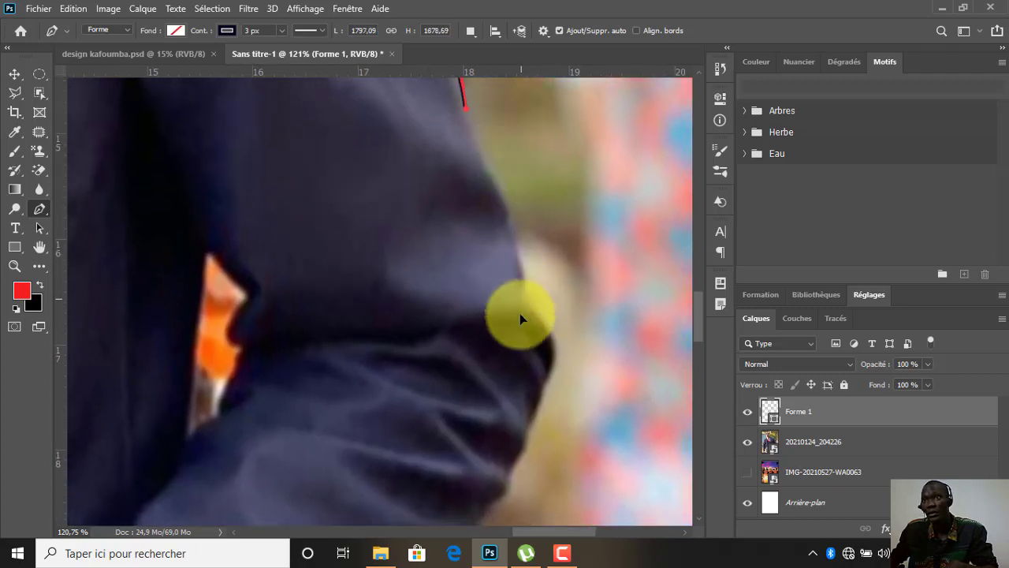
{"action": "left_click_drag", "start_coordinate": [521, 292], "coordinate": [512, 343]}
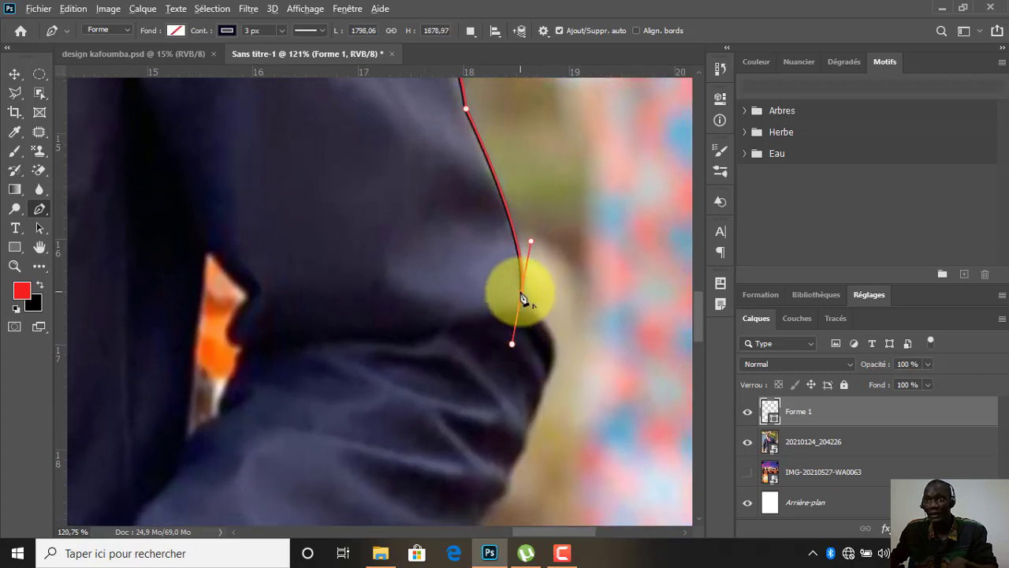
{"action": "left_click", "coordinate": [522, 294]}
{"action": "mouse_move", "coordinate": [546, 389]}
{"action": "left_mouse_down"}
{"action": "mouse_move", "coordinate": [517, 438]}
{"action": "mouse_move", "coordinate": [521, 451]}
{"action": "mouse_move", "coordinate": [628, 142]}
{"action": "mouse_move", "coordinate": [564, 231]}
{"action": "mouse_move", "coordinate": [546, 292]}
{"action": "mouse_move", "coordinate": [575, 255]}
{"action": "left_mouse_up"}
{"action": "left_click", "coordinate": [547, 392], "text": "alt"}
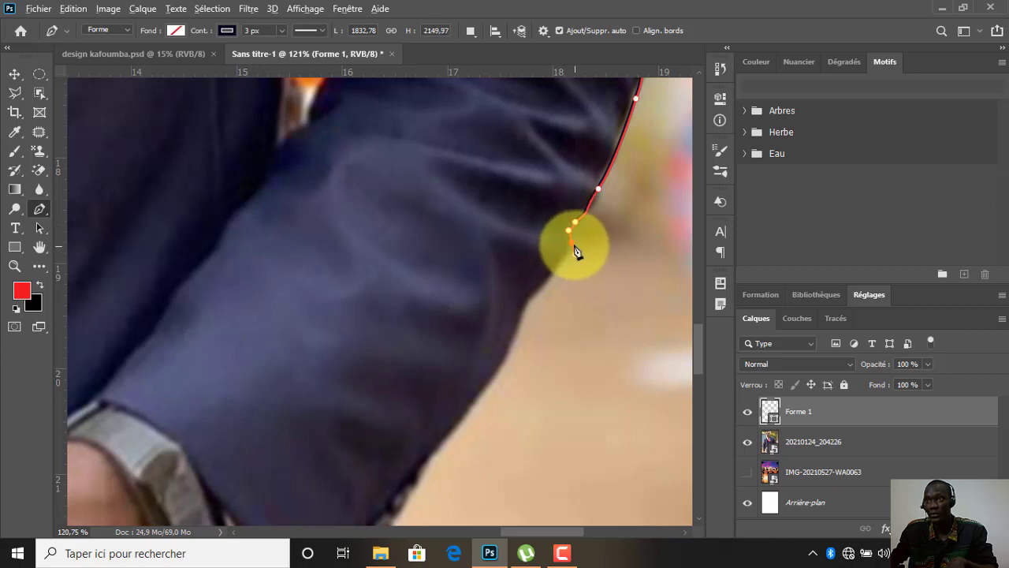
Step: Trace the path around the sleeve creases just below the elbow, removing the outgoing handle at each curved anchor
{"action": "left_click", "coordinate": [572, 243], "text": "alt"}
{"action": "left_click", "coordinate": [564, 264]}
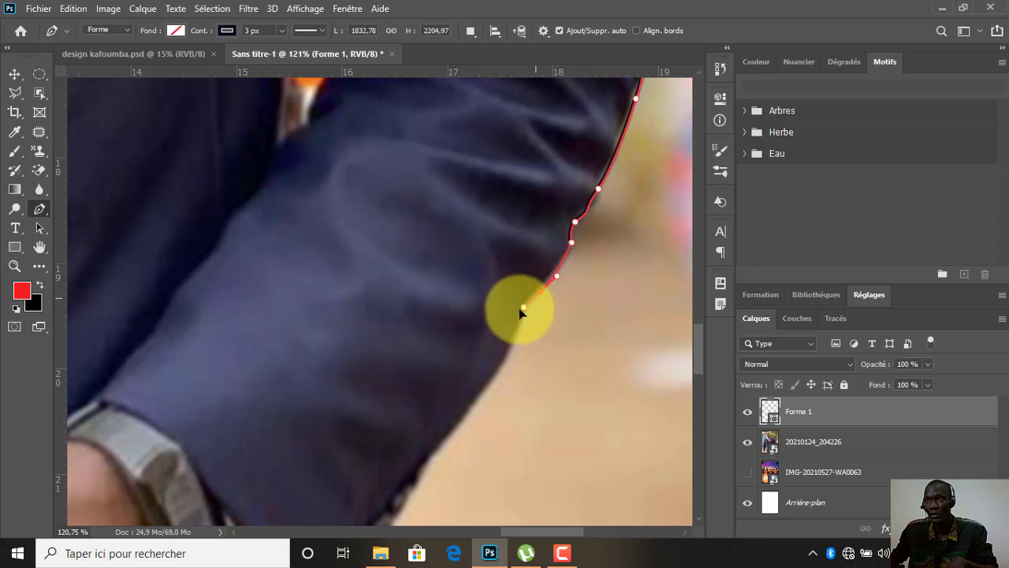
{"action": "left_click", "coordinate": [516, 318]}
{"action": "left_click", "coordinate": [541, 292], "text": "alt"}
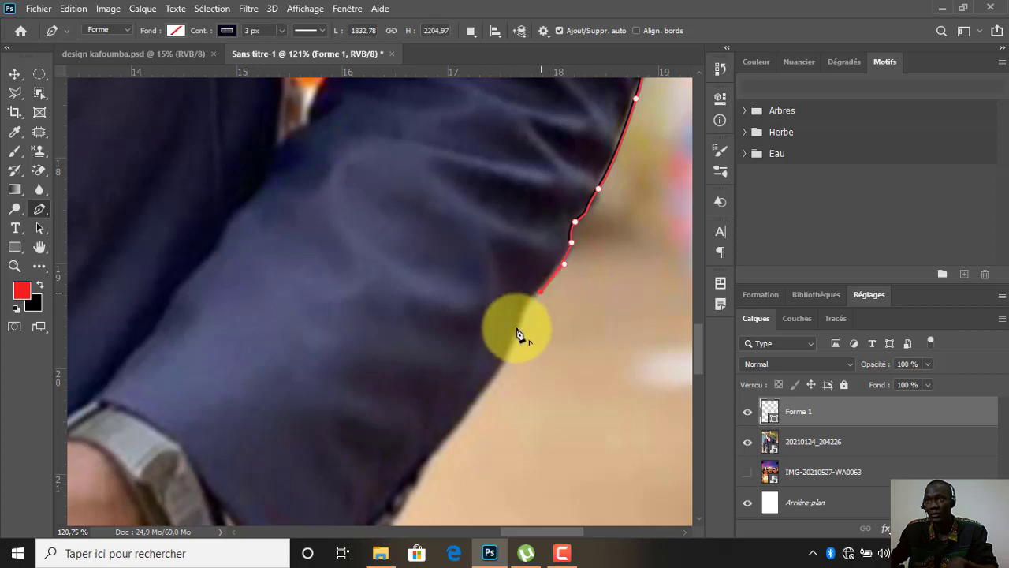
{"action": "left_click_drag", "start_coordinate": [519, 319], "coordinate": [586, 176]}
{"action": "left_click", "coordinate": [518, 338], "text": "alt"}
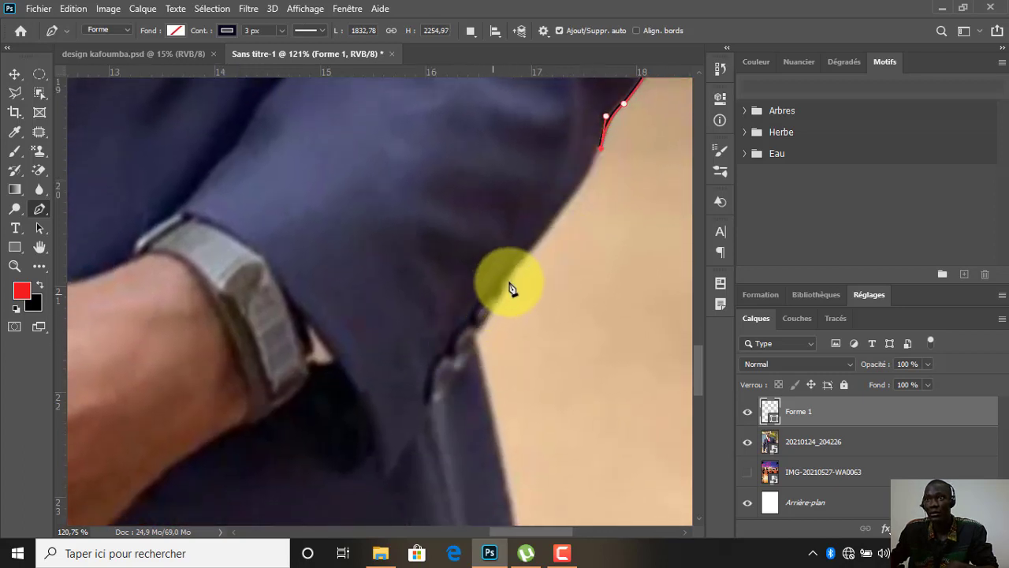
Step: Extend the path down the forearm's lower edge to where the sleeve meets the side of the jacket
{"action": "left_click_drag", "start_coordinate": [510, 277], "coordinate": [447, 347]}
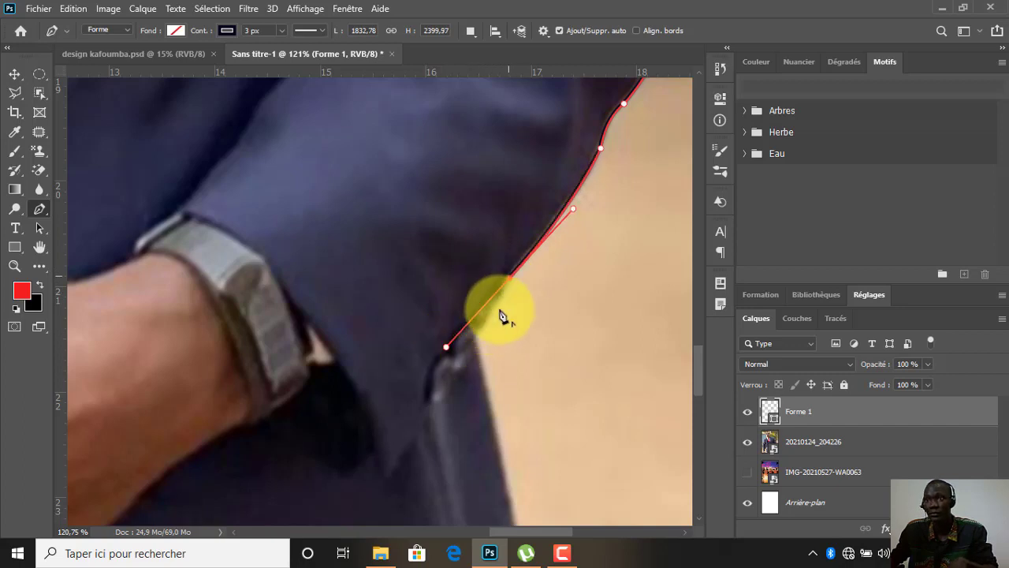
{"action": "left_click_drag", "start_coordinate": [475, 339], "coordinate": [445, 100]}
{"action": "scroll", "coordinate": [418, 207], "scroll_direction": "down", "scroll_amount": 3}
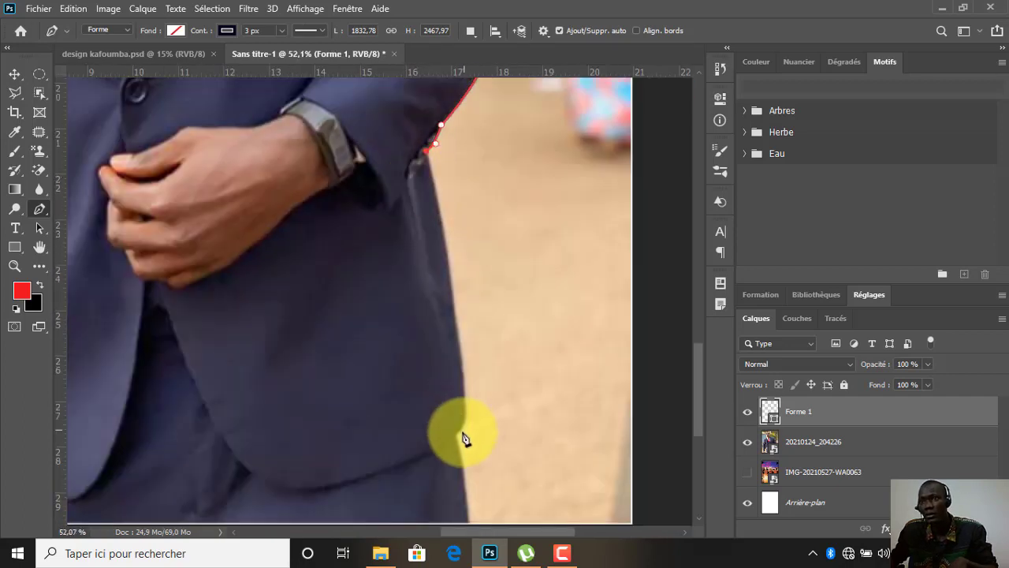
Step: Curve the path down the jacket's side to its hem, remove the outgoing handle, and continue along the trousers to the photo's lower edge
{"action": "left_click_drag", "start_coordinate": [458, 434], "coordinate": [423, 454]}
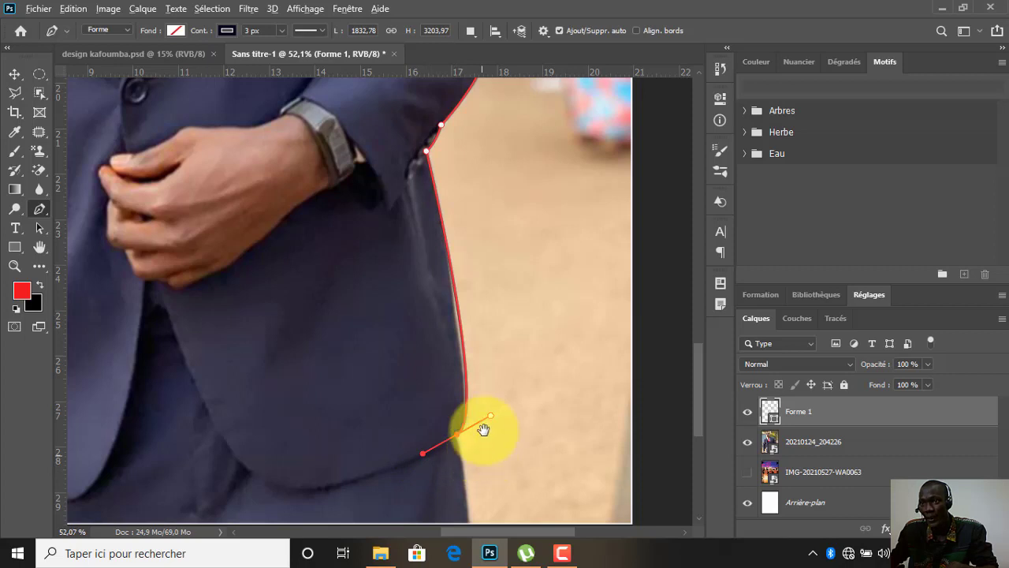
{"action": "left_click_drag", "start_coordinate": [481, 428], "coordinate": [505, 226]}
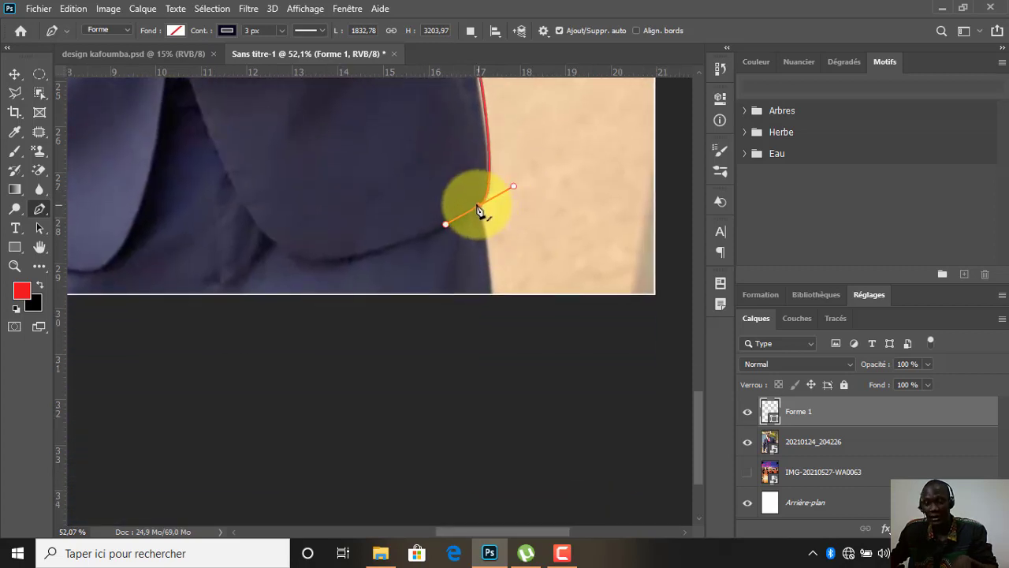
{"action": "left_click", "coordinate": [479, 207]}
{"action": "left_click", "coordinate": [490, 294]}
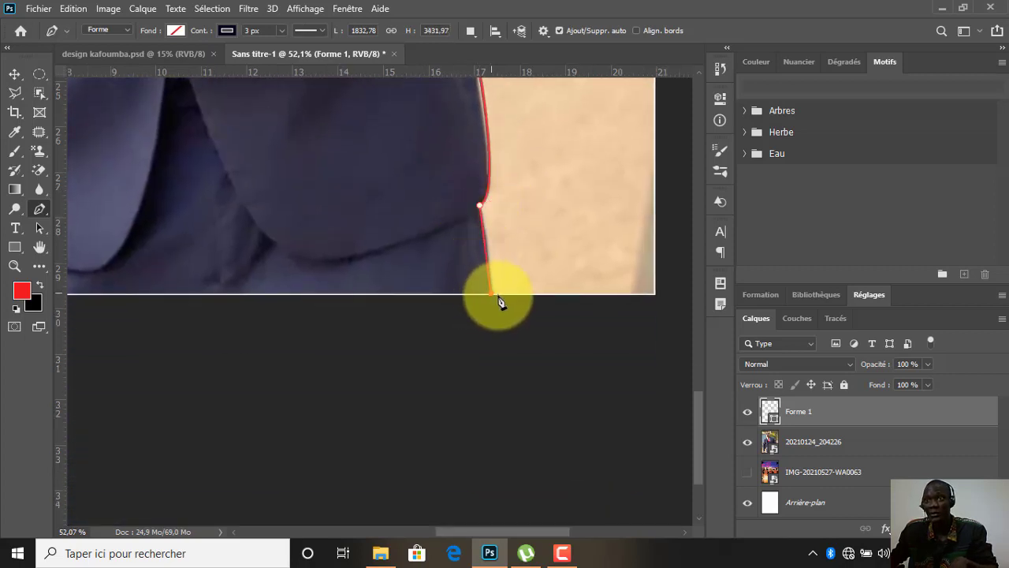
Step: Run the path along the photo's lower edge to the other trouser side, then up the jacket's edge to its pocket, removing the outgoing handle
{"action": "key", "text": "ctrl+0"}
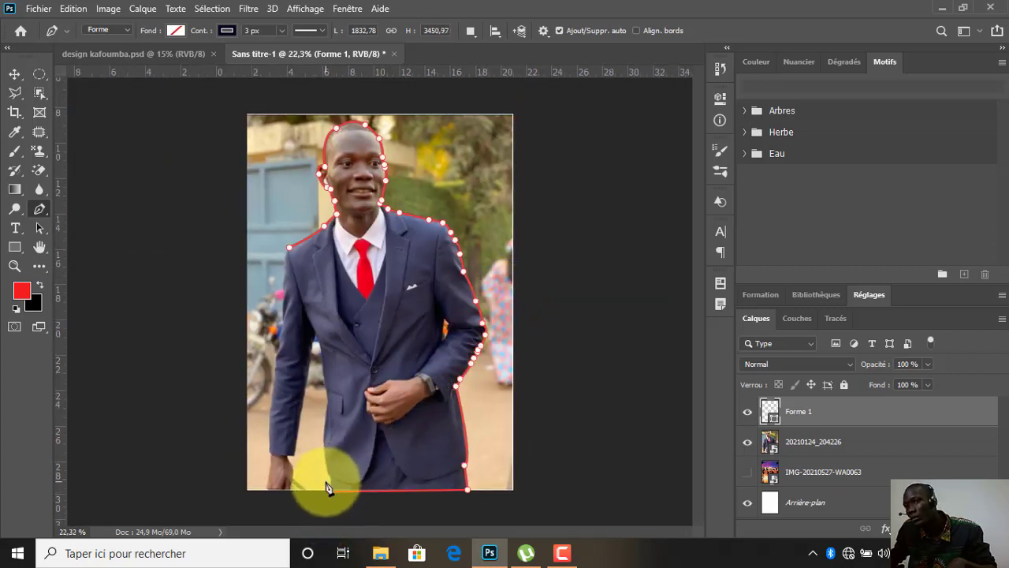
{"action": "scroll", "coordinate": [328, 494], "scroll_direction": "up", "scroll_amount": 2}
{"action": "left_click", "coordinate": [333, 470]}
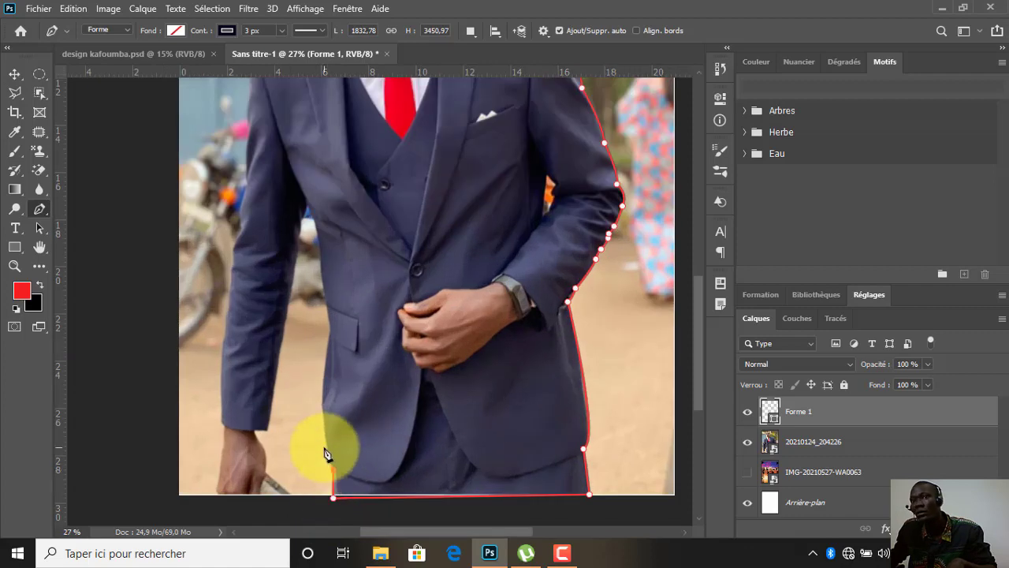
{"action": "scroll", "coordinate": [330, 339], "scroll_direction": "up", "scroll_amount": 1}
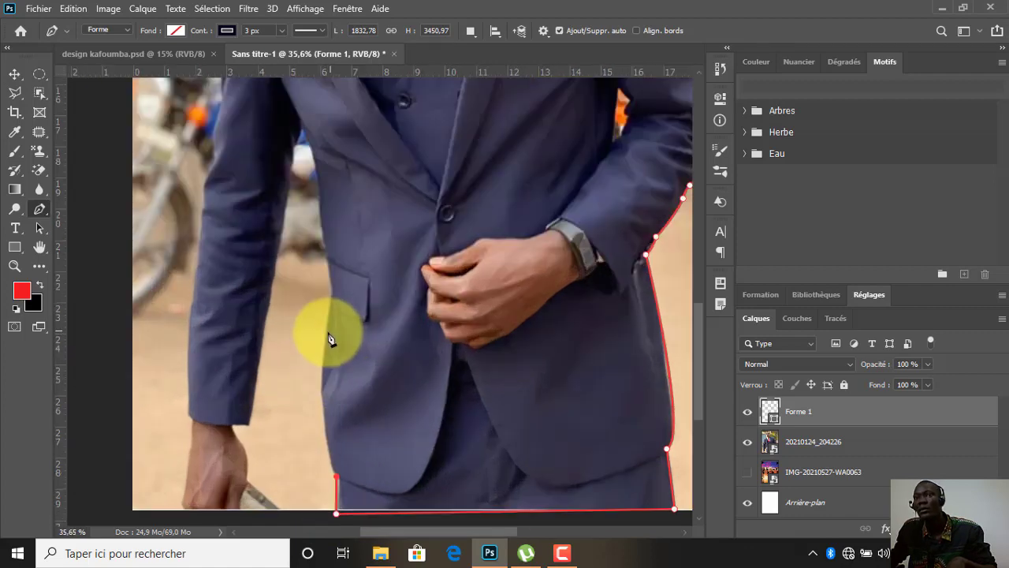
{"action": "left_click_drag", "start_coordinate": [332, 291], "coordinate": [358, 175]}
{"action": "left_click", "coordinate": [333, 291], "text": "alt"}
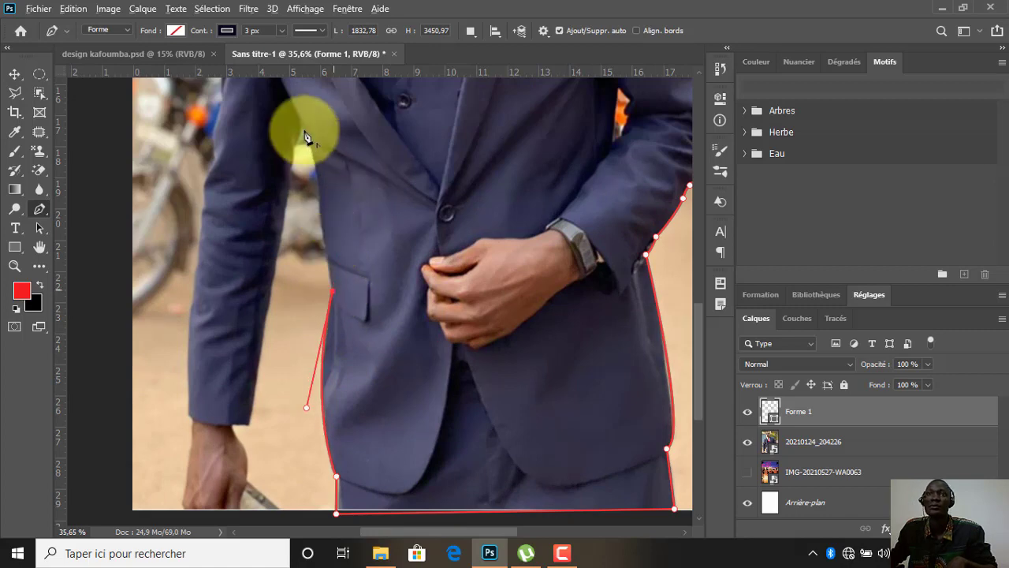
Step: Curve the path up the jacket's side from the pocket to the armpit, redoing the curve into the armpit
{"action": "scroll", "coordinate": [304, 146], "scroll_direction": "up", "scroll_amount": 1}
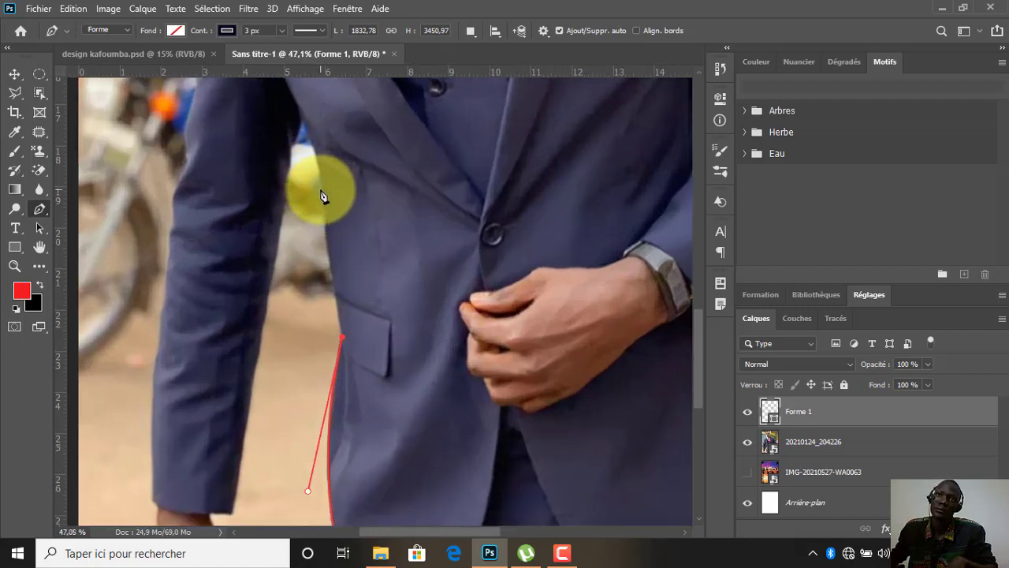
{"action": "left_click_drag", "start_coordinate": [320, 184], "coordinate": [318, 113]}
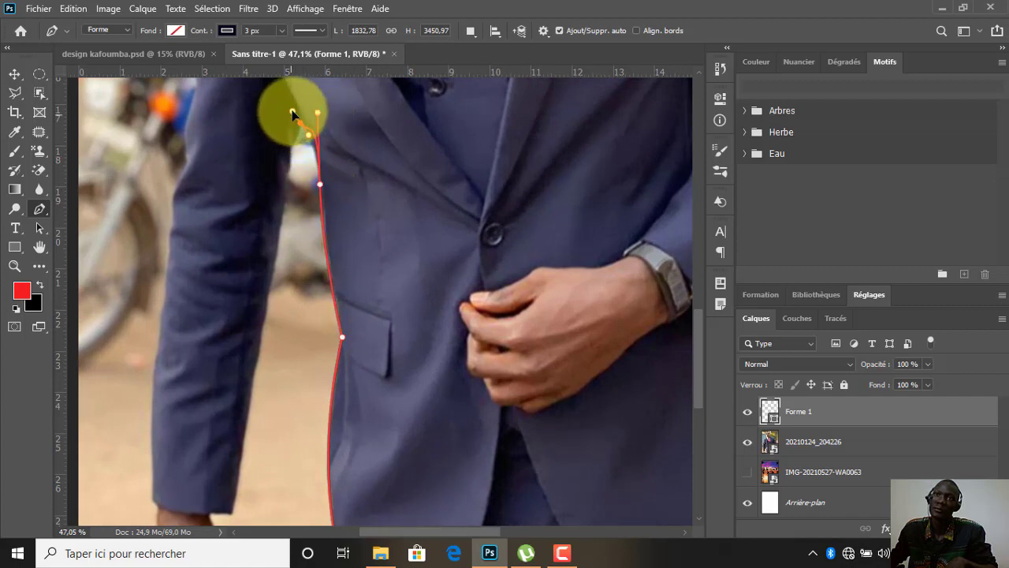
{"action": "left_click", "coordinate": [318, 113]}
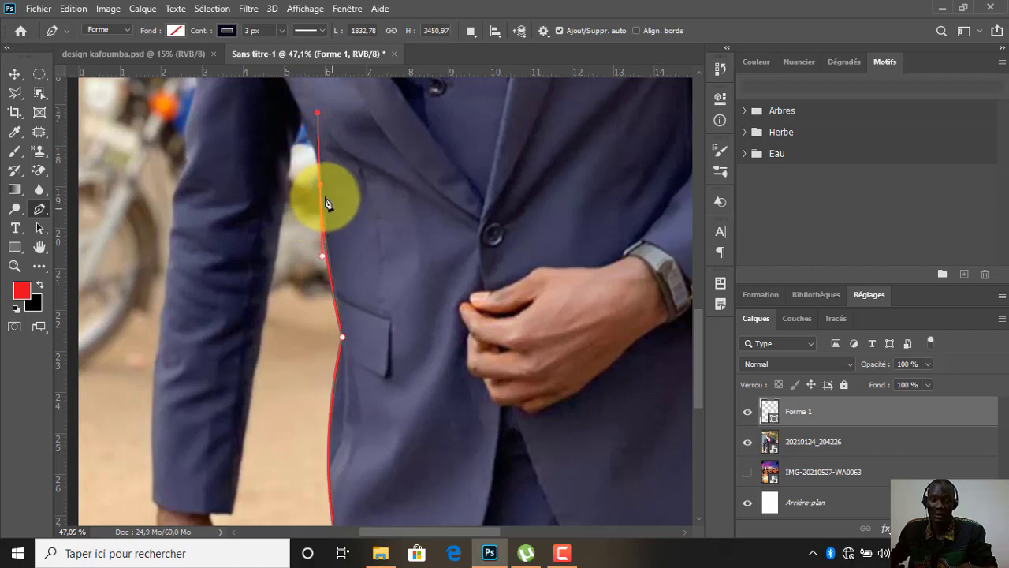
{"action": "key", "text": "ctrl+z"}
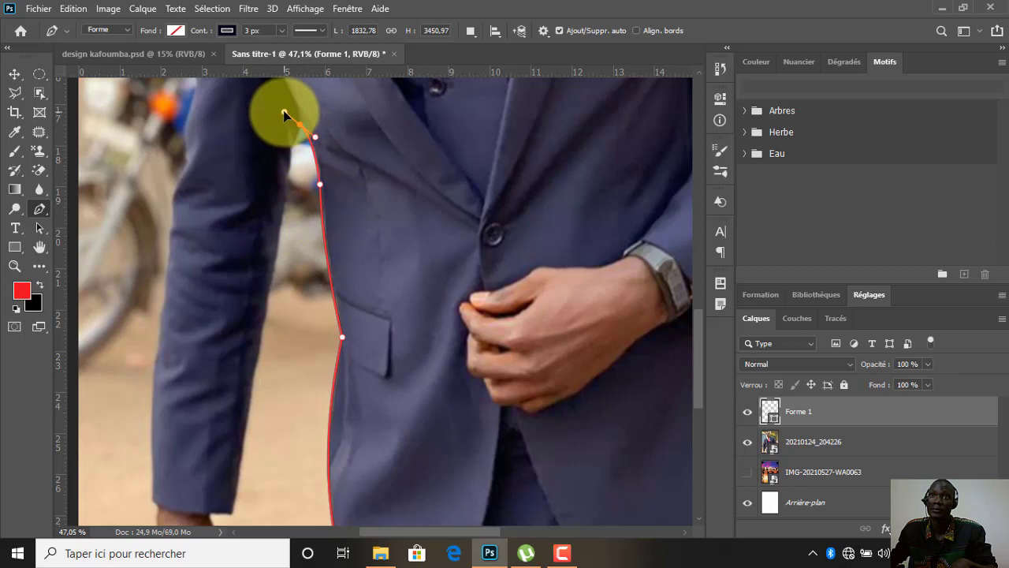
{"action": "left_click", "coordinate": [284, 113]}
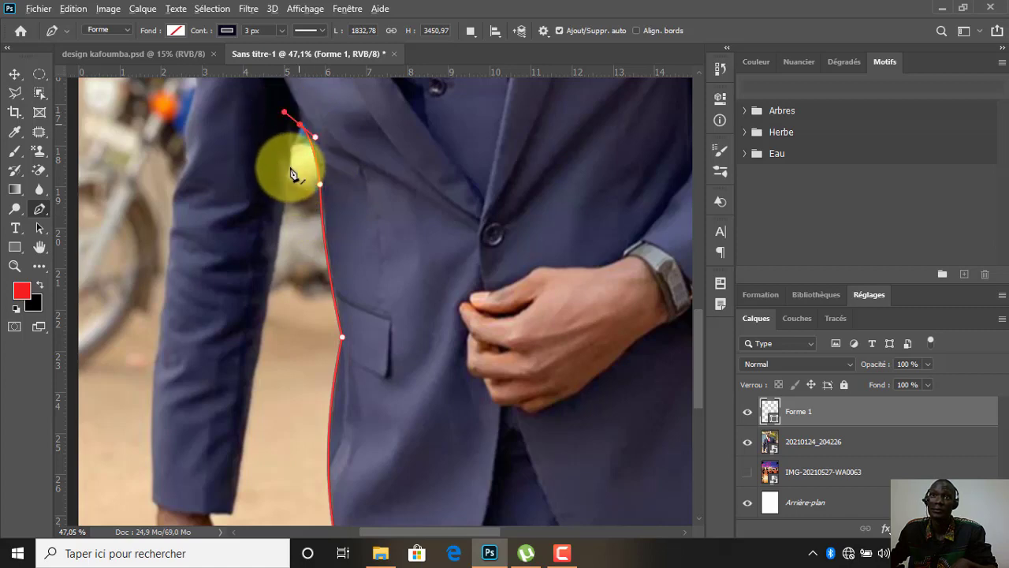
Step: Trace the path from the armpit down the inner edge of the hanging sleeve to the cuff's corner
{"action": "mouse_move", "coordinate": [292, 164]}
{"action": "left_mouse_down"}
{"action": "mouse_move", "coordinate": [283, 184]}
{"action": "mouse_move", "coordinate": [278, 174]}
{"action": "mouse_move", "coordinate": [288, 181]}
{"action": "mouse_move", "coordinate": [305, 138]}
{"action": "mouse_move", "coordinate": [289, 159]}
{"action": "left_mouse_up"}
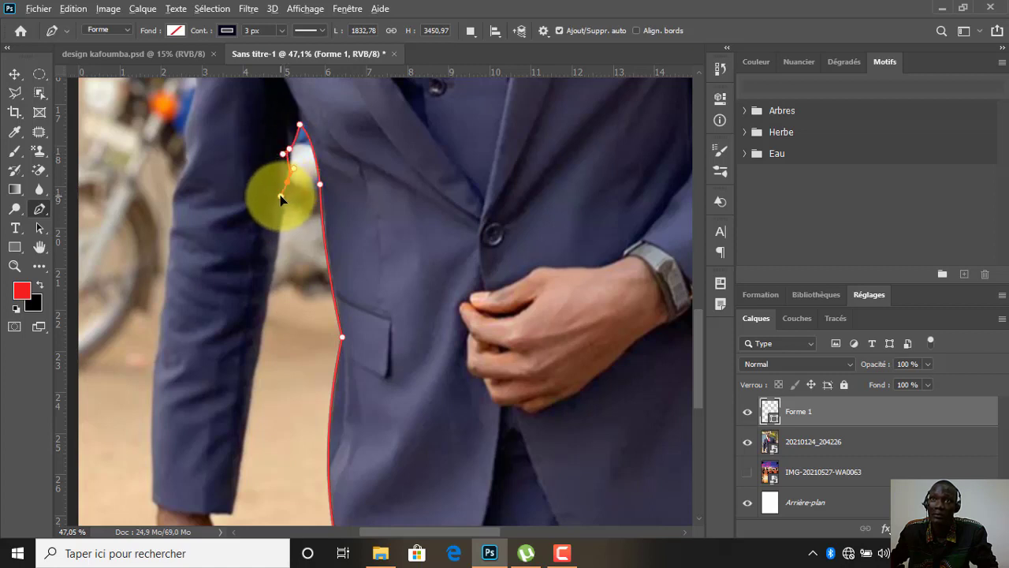
{"action": "left_click", "coordinate": [288, 183], "text": "alt"}
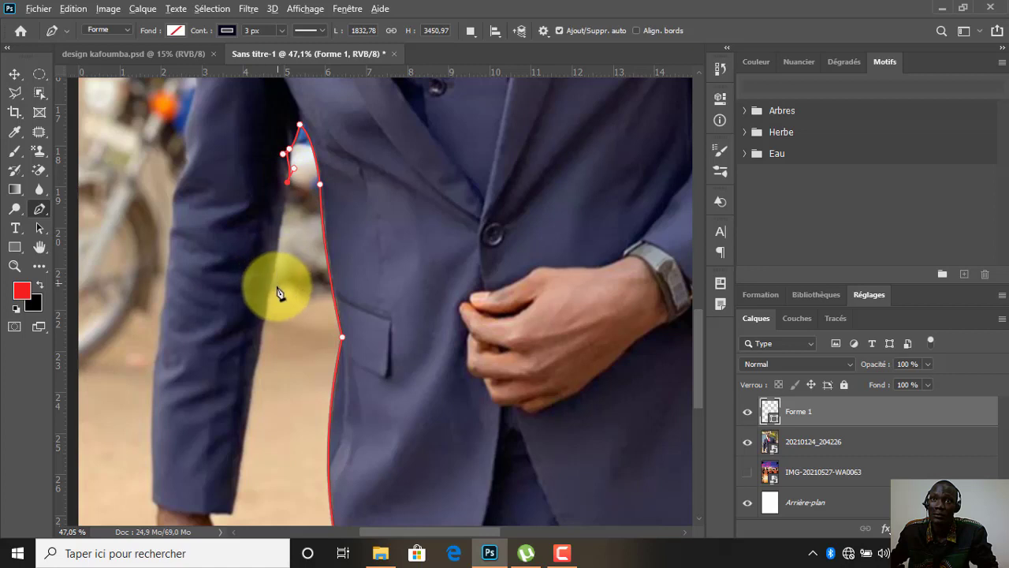
{"action": "left_click_drag", "start_coordinate": [276, 280], "coordinate": [260, 322]}
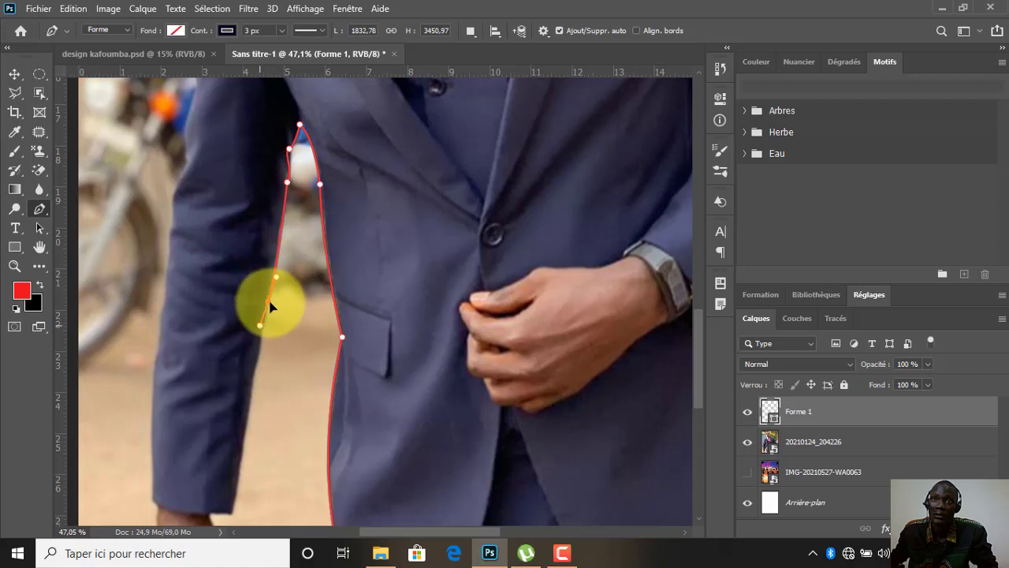
{"action": "left_click_drag", "start_coordinate": [288, 355], "coordinate": [361, 140]}
{"action": "left_click_drag", "start_coordinate": [308, 272], "coordinate": [309, 319]}
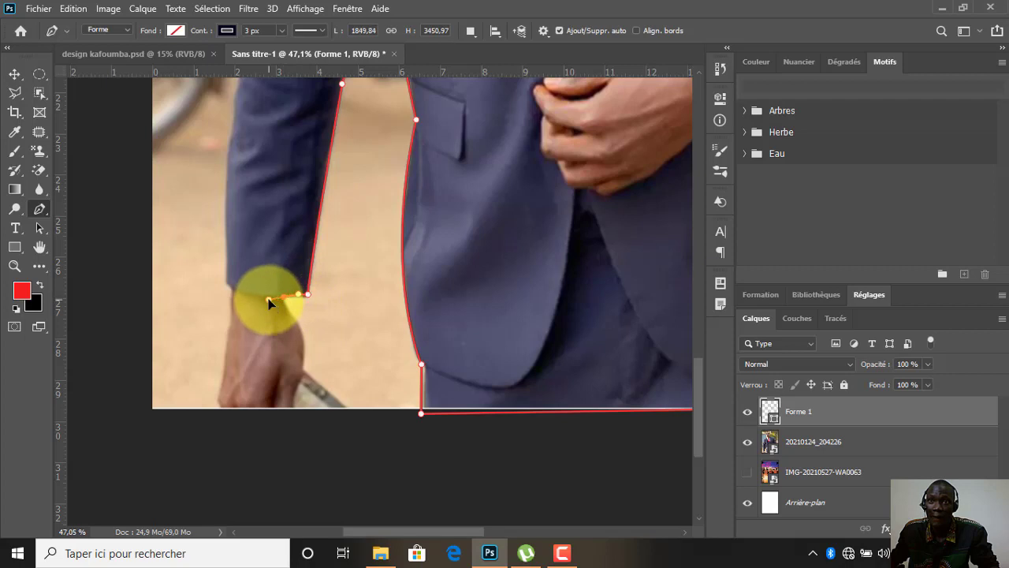
Step: Trace the path along the cuff to the wrist and around the hand and the object it holds to the photo's lower edge
{"action": "left_click_drag", "start_coordinate": [283, 297], "coordinate": [307, 335]}
{"action": "left_click", "coordinate": [307, 332]}
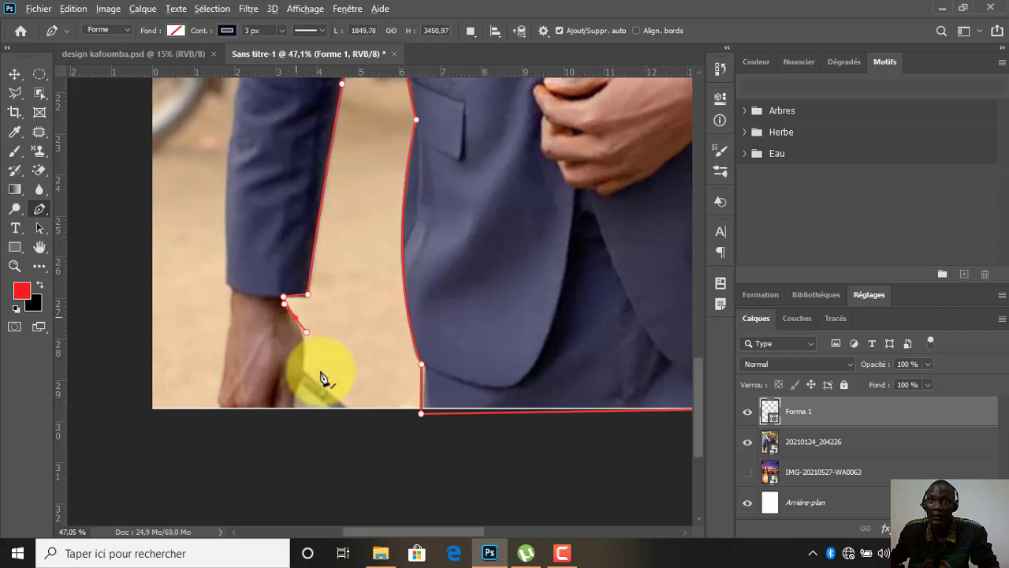
{"action": "left_click_drag", "start_coordinate": [323, 378], "coordinate": [331, 277]}
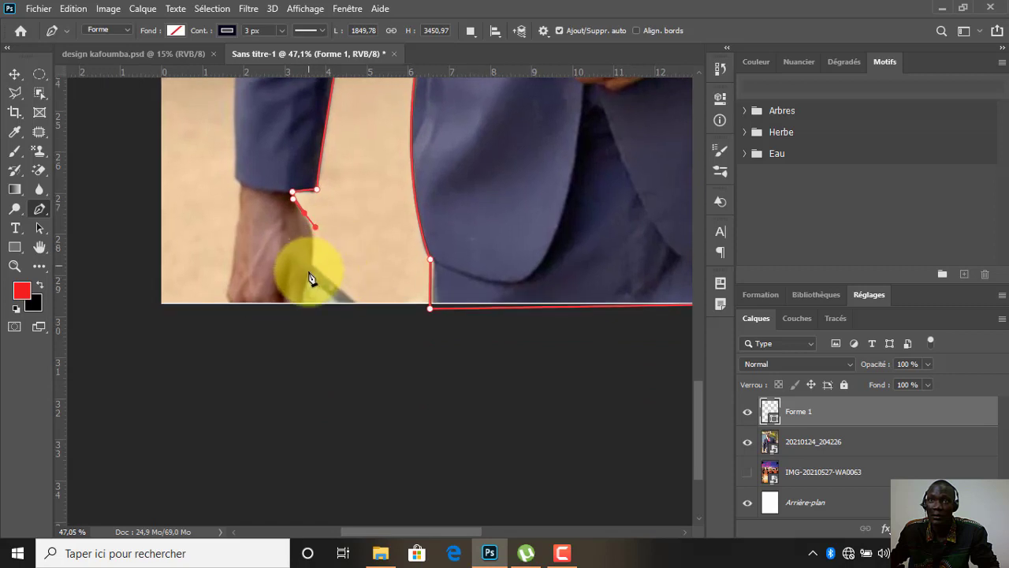
{"action": "left_click", "coordinate": [310, 272]}
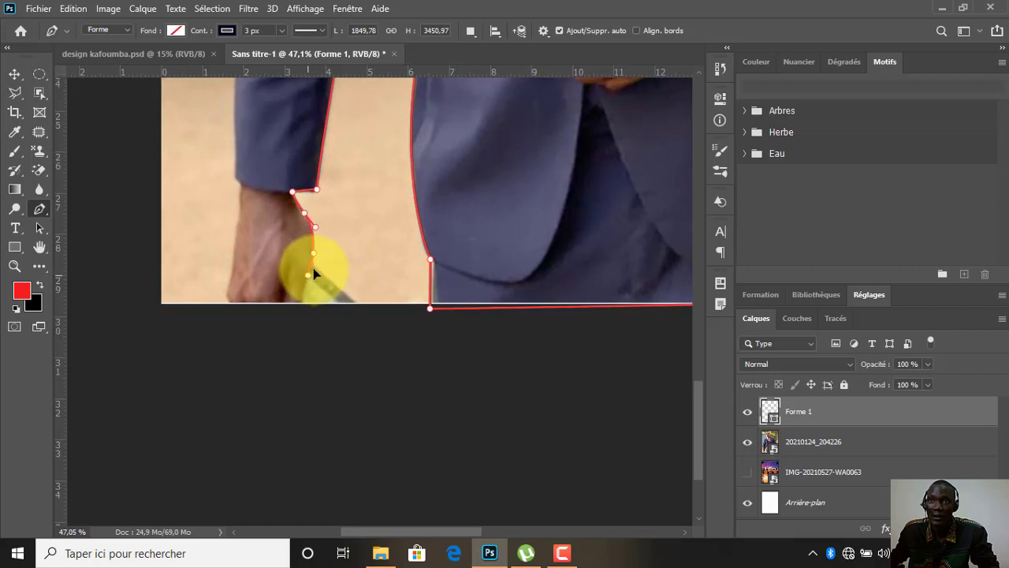
{"action": "left_click", "coordinate": [357, 303]}
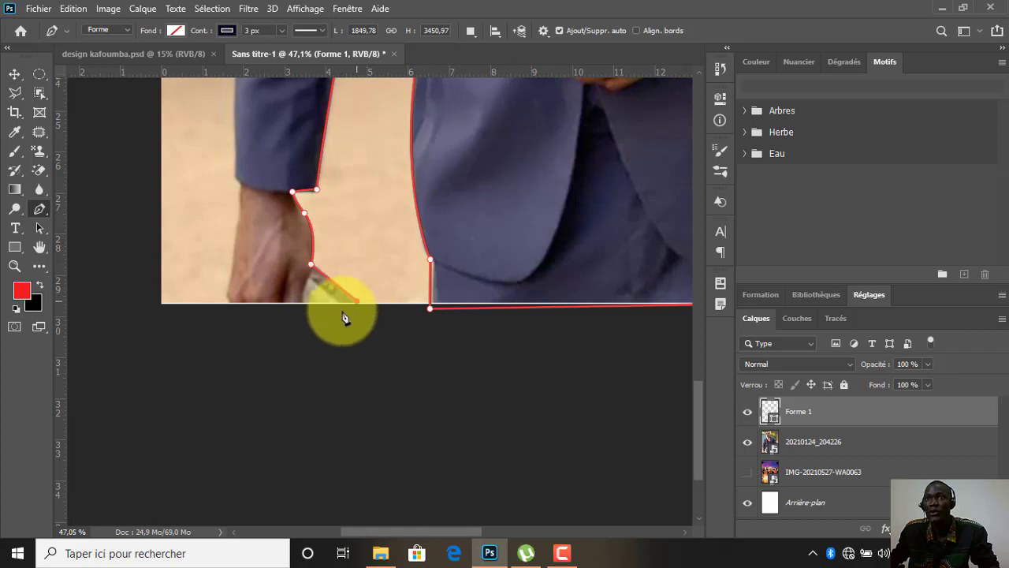
Step: Run the path along the photo's lower edge beneath the hand and up the hand's outer side to the cuff
{"action": "left_click", "coordinate": [228, 301]}
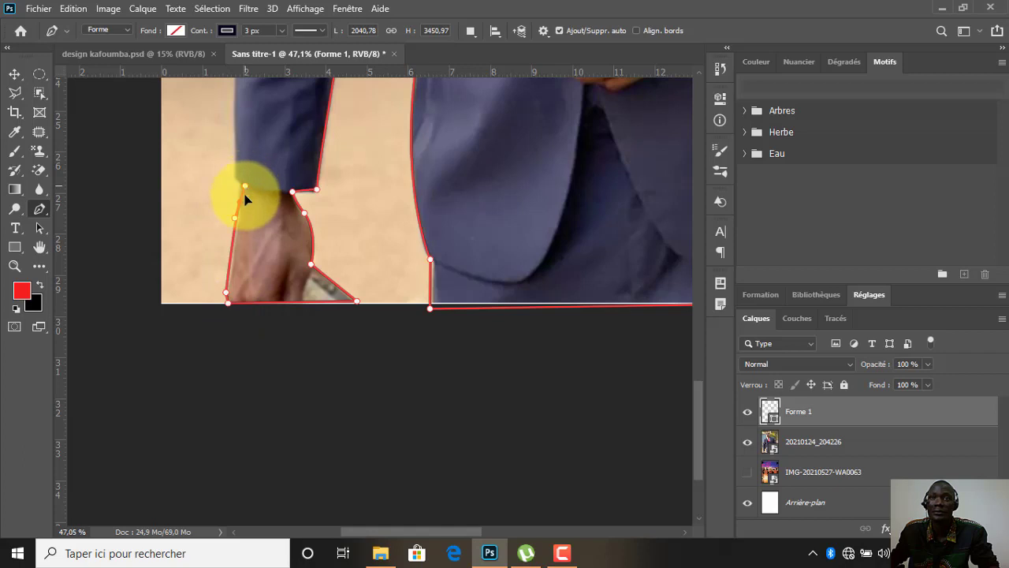
{"action": "left_click", "coordinate": [241, 203], "text": "alt"}
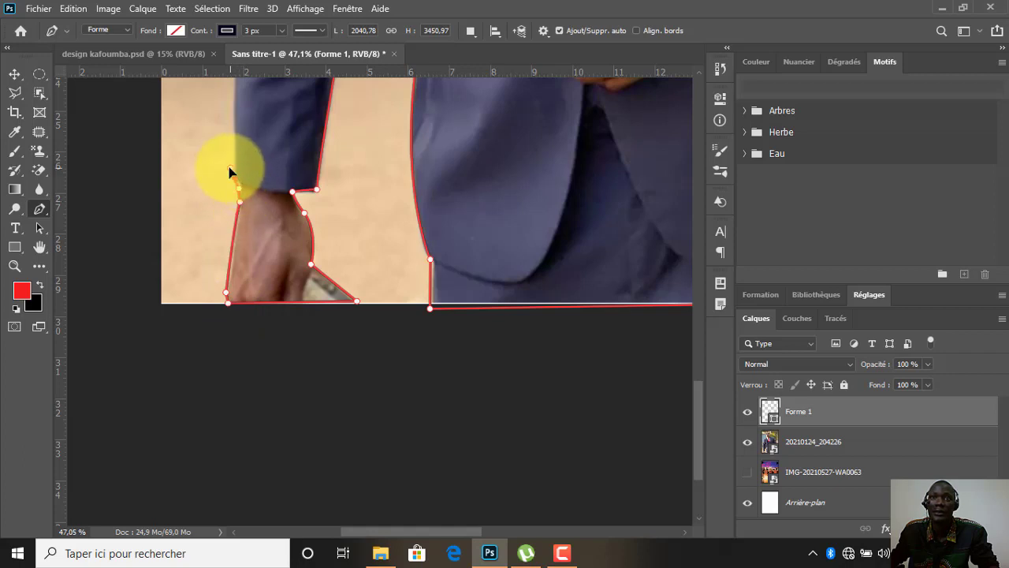
{"action": "left_click_drag", "start_coordinate": [228, 171], "coordinate": [238, 183]}
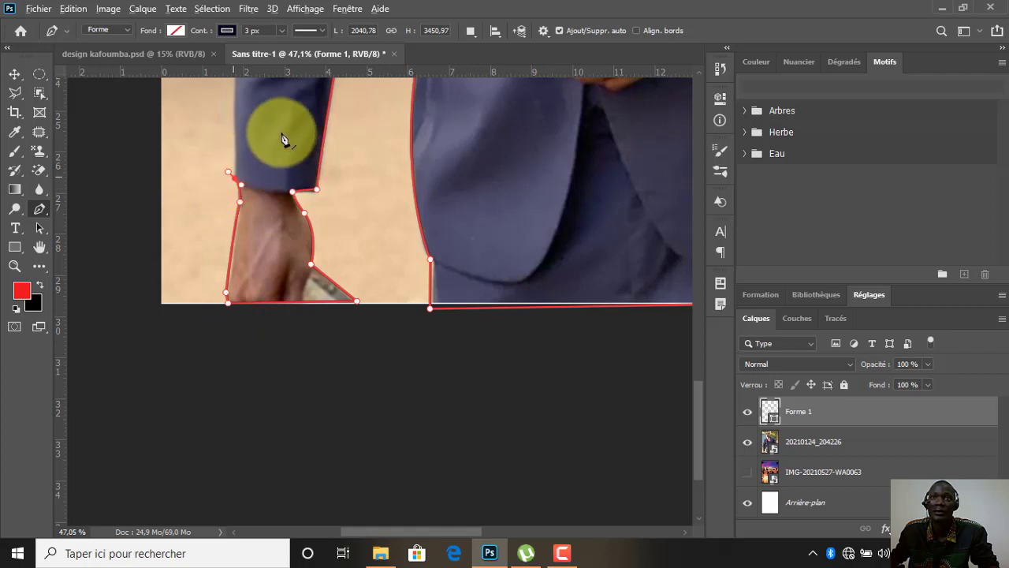
Step: Extend the path up the hanging sleeve's outer edge from the cuff to just below the elbow, removing the outgoing handle
{"action": "left_click_drag", "start_coordinate": [281, 95], "coordinate": [323, 356]}
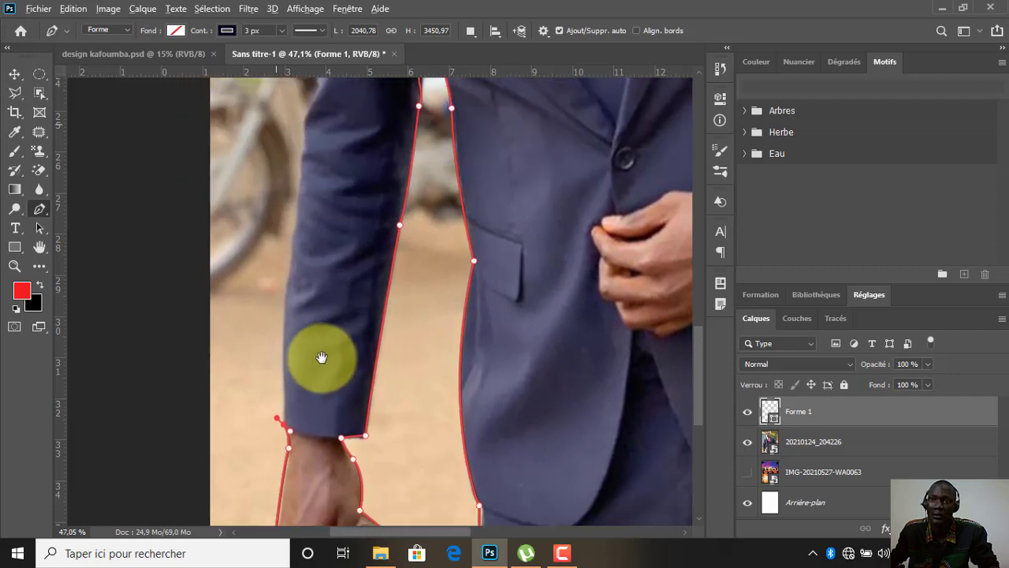
{"action": "left_click", "coordinate": [294, 252]}
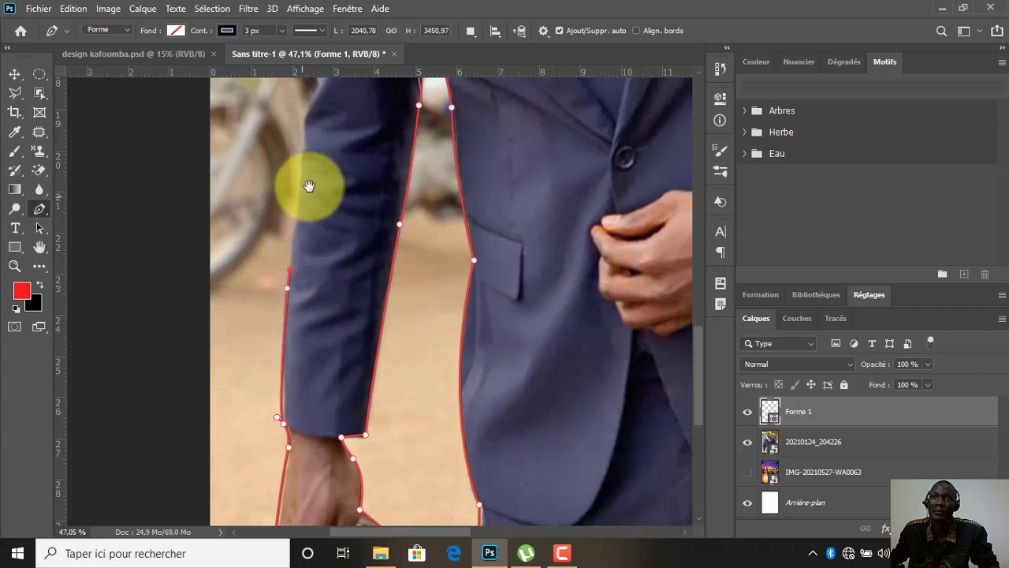
{"action": "left_click_drag", "start_coordinate": [309, 187], "coordinate": [286, 310]}
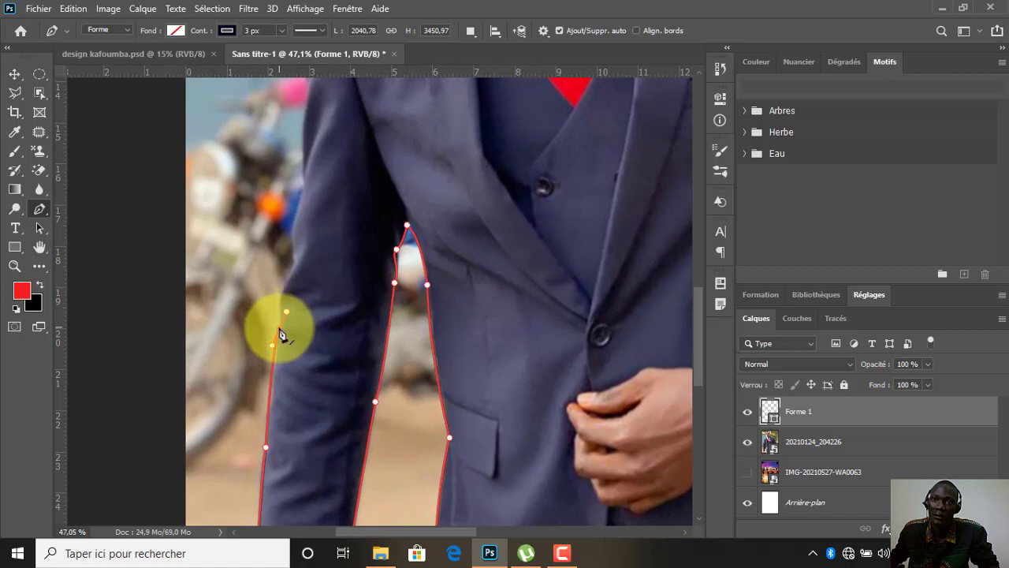
{"action": "left_click", "coordinate": [280, 329], "text": "alt"}
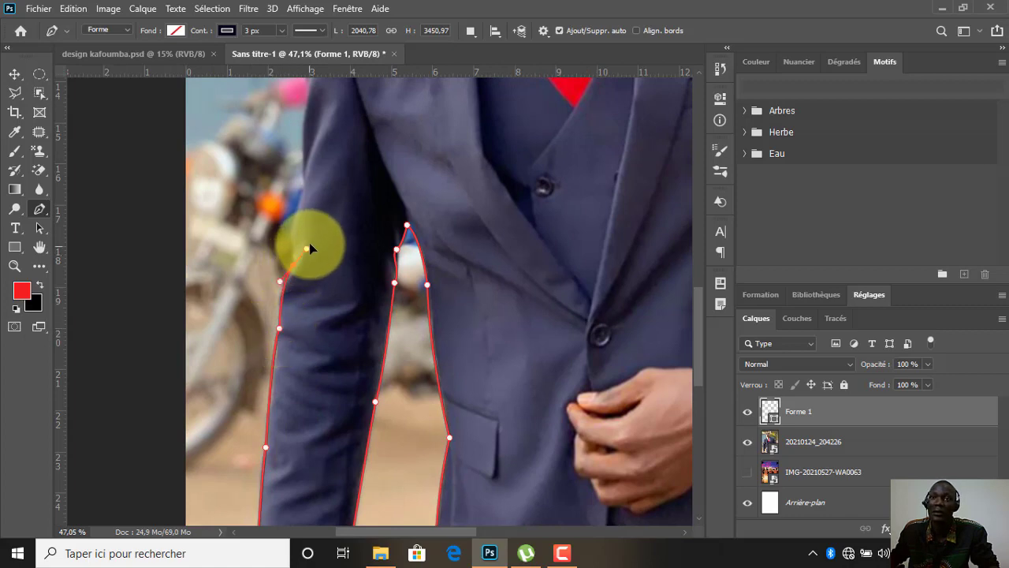
Step: Extend the path up the hanging sleeve's outer edge past the elbow with two curved anchors, removing their outgoing handles
{"action": "mouse_move", "coordinate": [309, 243]}
{"action": "left_mouse_down"}
{"action": "mouse_move", "coordinate": [293, 263]}
{"action": "mouse_move", "coordinate": [295, 251]}
{"action": "left_mouse_up"}
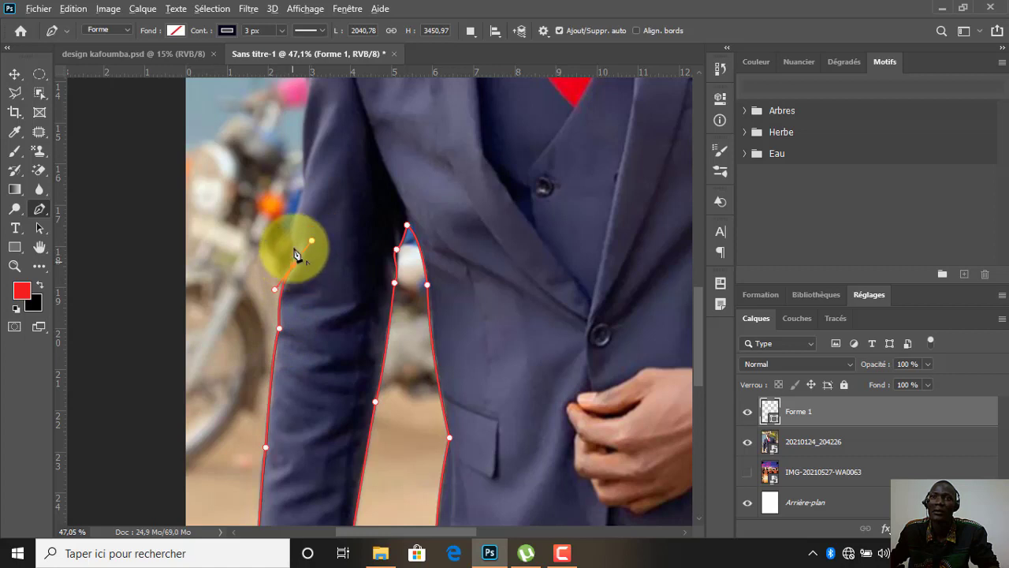
{"action": "left_click", "coordinate": [312, 240]}
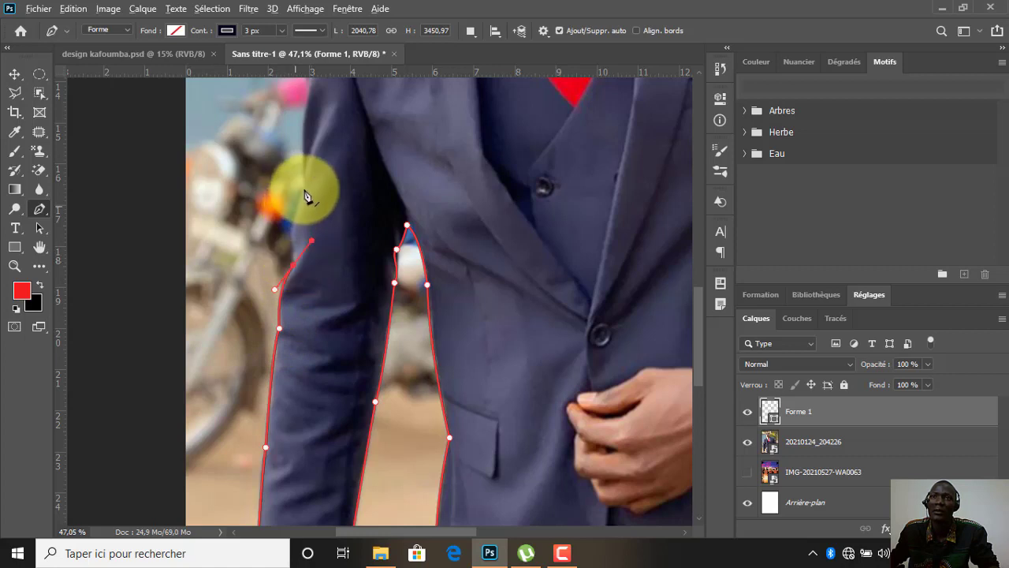
{"action": "left_click", "coordinate": [294, 264], "text": "alt"}
{"action": "left_click", "coordinate": [294, 212]}
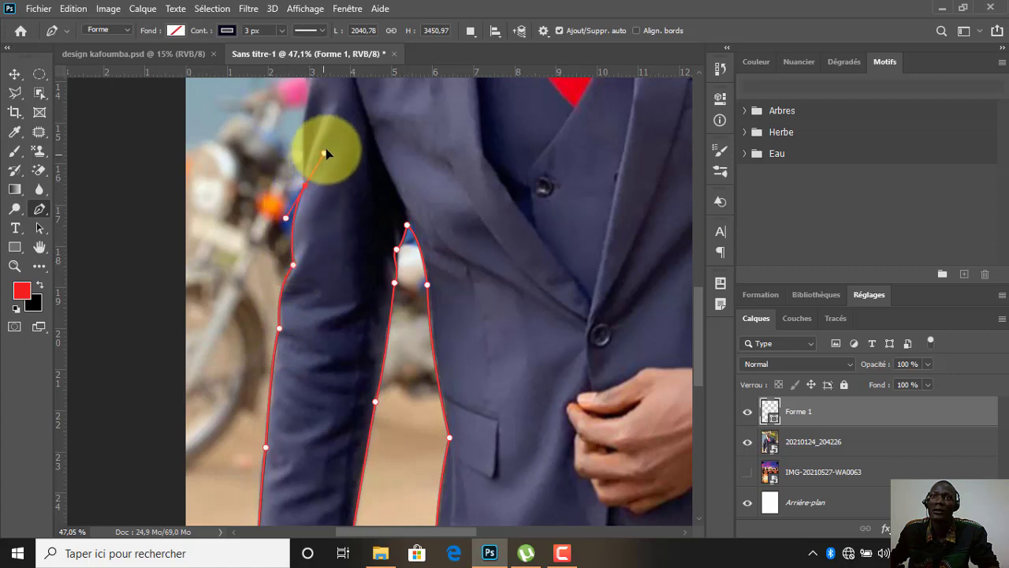
{"action": "left_click_drag", "start_coordinate": [326, 149], "coordinate": [328, 149]}
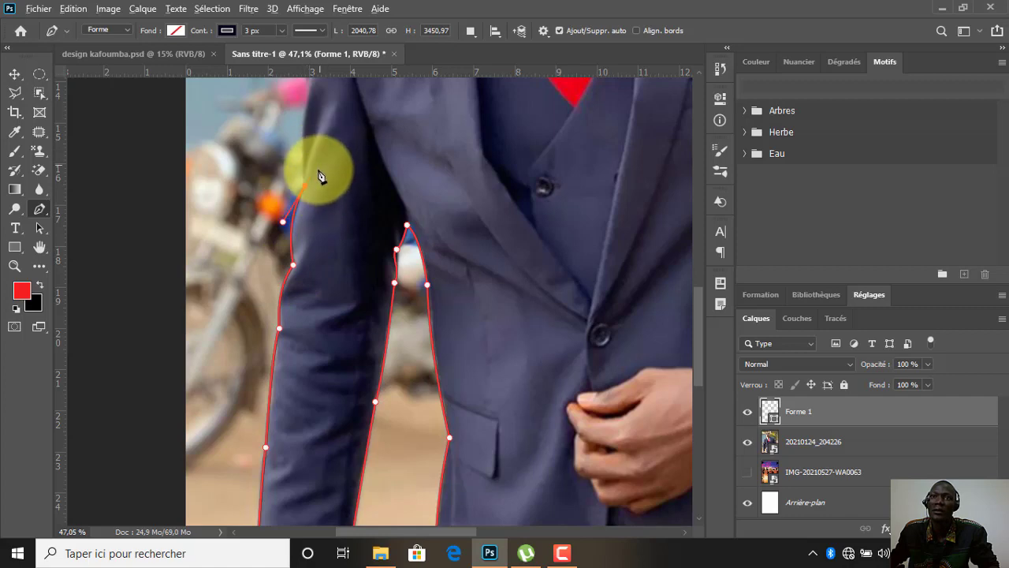
Step: Trace the path up the outer edge of the upper arm to the shoulder and close it at the shoulder's end anchor
{"action": "scroll", "coordinate": [329, 293], "scroll_direction": "up", "scroll_amount": 3}
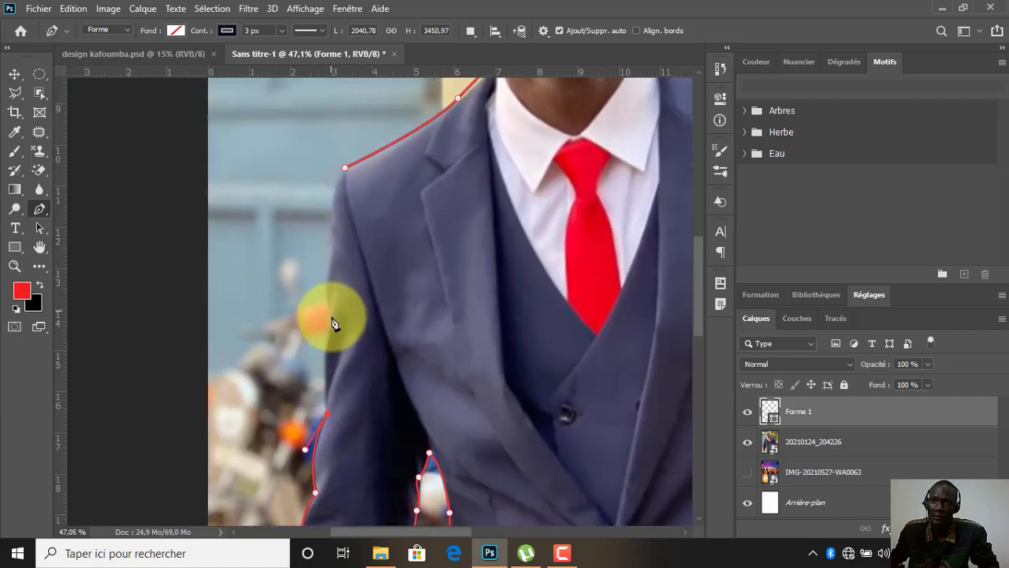
{"action": "left_click_drag", "start_coordinate": [350, 278], "coordinate": [345, 275]}
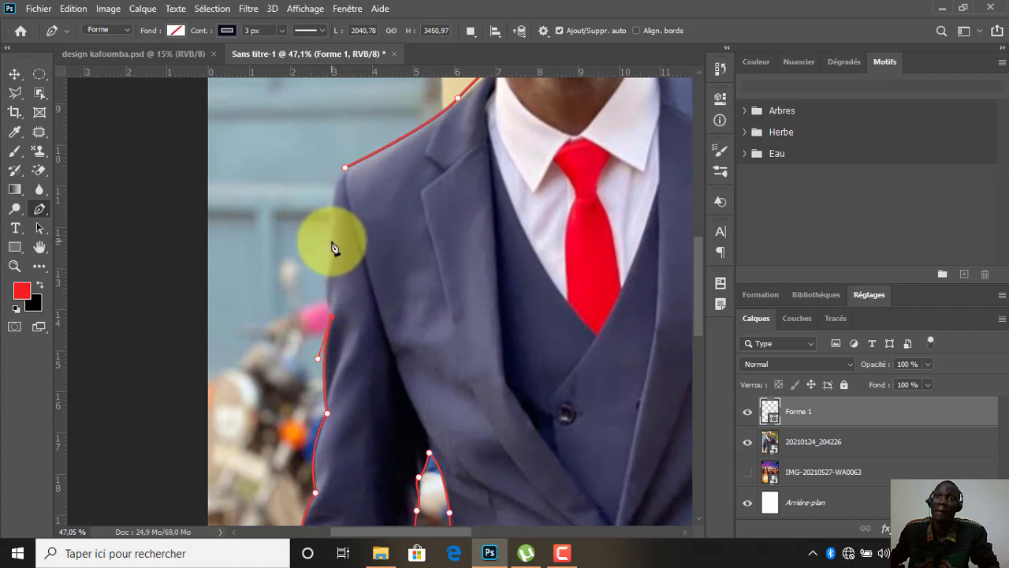
{"action": "left_click", "coordinate": [343, 202]}
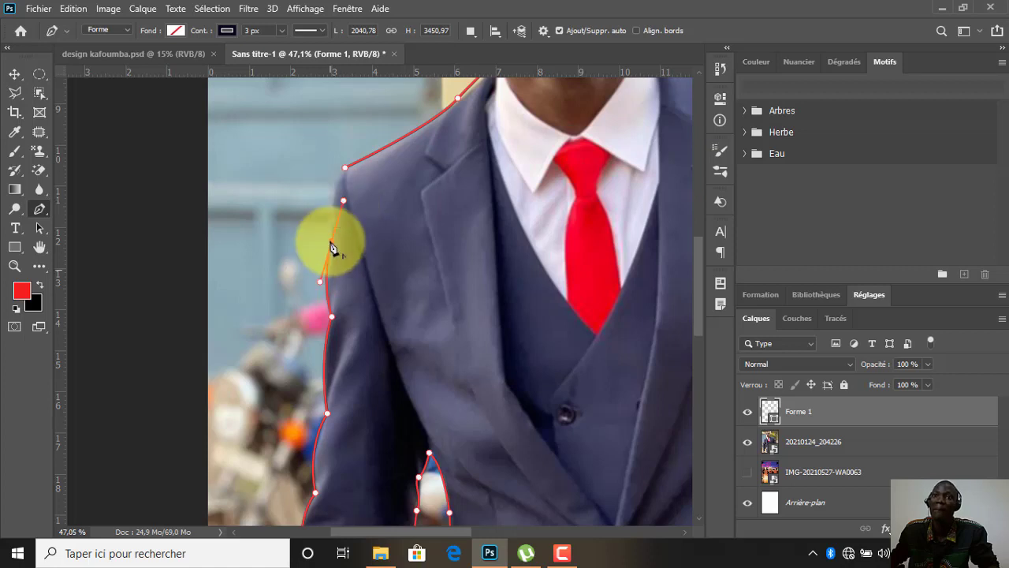
{"action": "left_click", "coordinate": [331, 241], "text": "alt"}
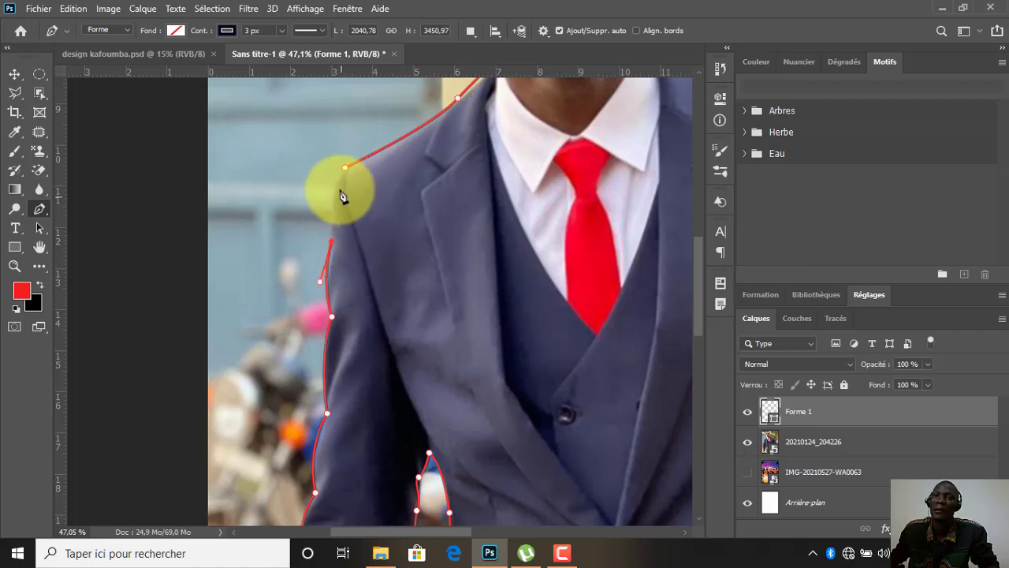
{"action": "scroll", "coordinate": [343, 197], "scroll_direction": "up", "scroll_amount": 3}
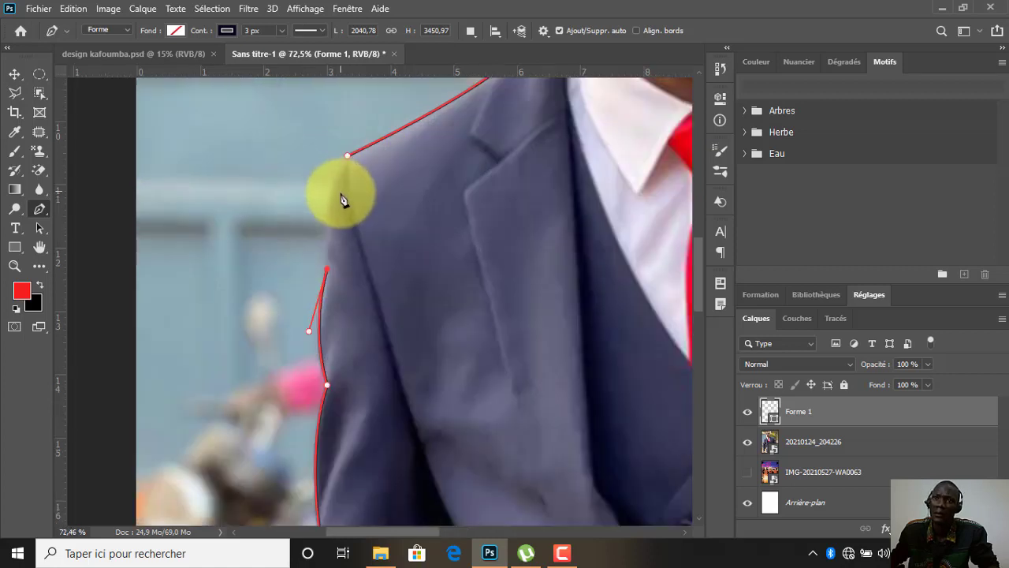
{"action": "left_click", "coordinate": [348, 155]}
{"action": "left_click_drag", "start_coordinate": [362, 145], "coordinate": [339, 176]}
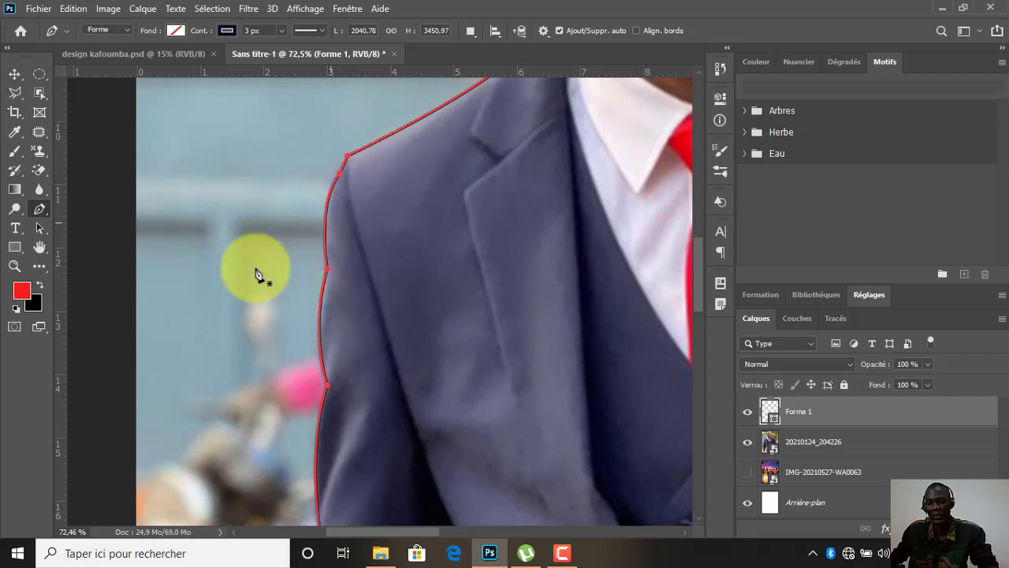
Step: Convert the closed path into a new anti-aliased selection with a 0-pixel feather radius
{"action": "key", "text": "ctrl+0"}
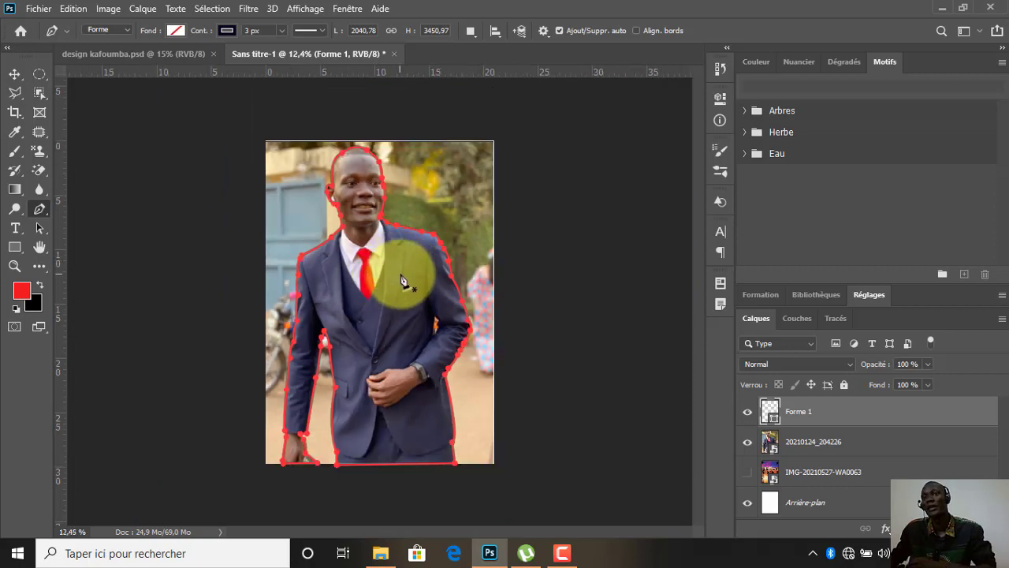
{"action": "right_click", "coordinate": [403, 281]}
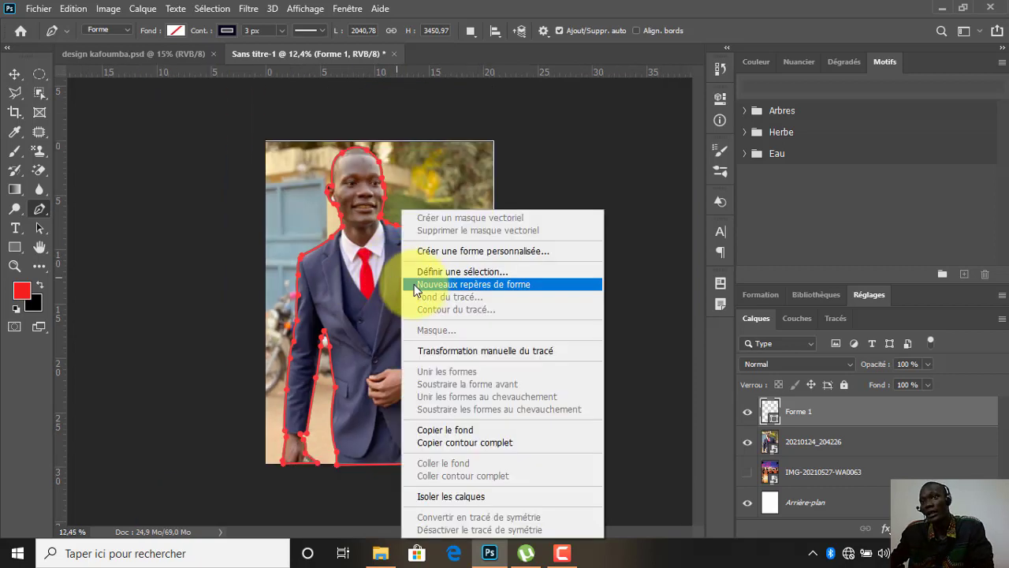
{"action": "left_click", "coordinate": [457, 272]}
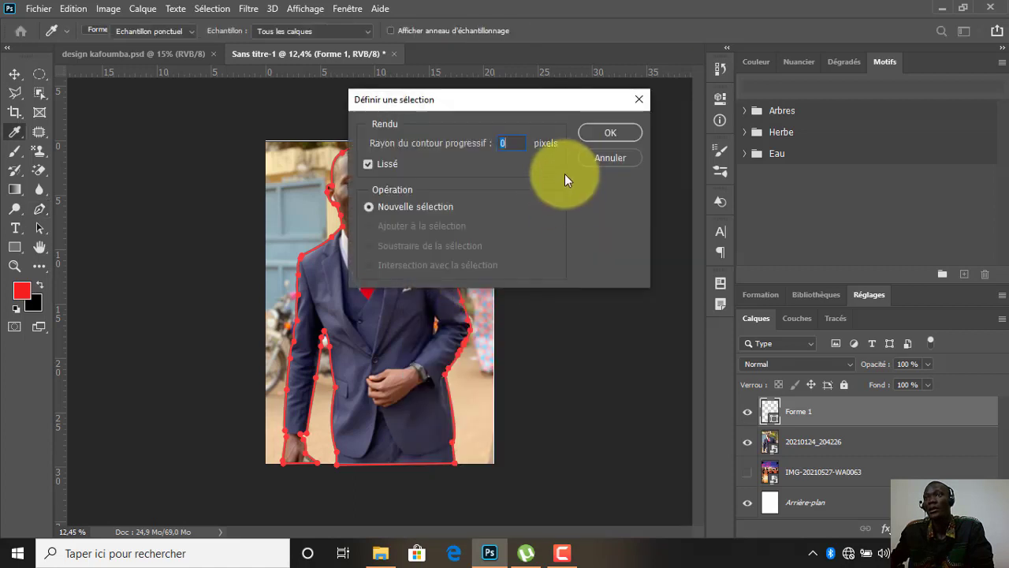
{"action": "left_click", "coordinate": [600, 139]}
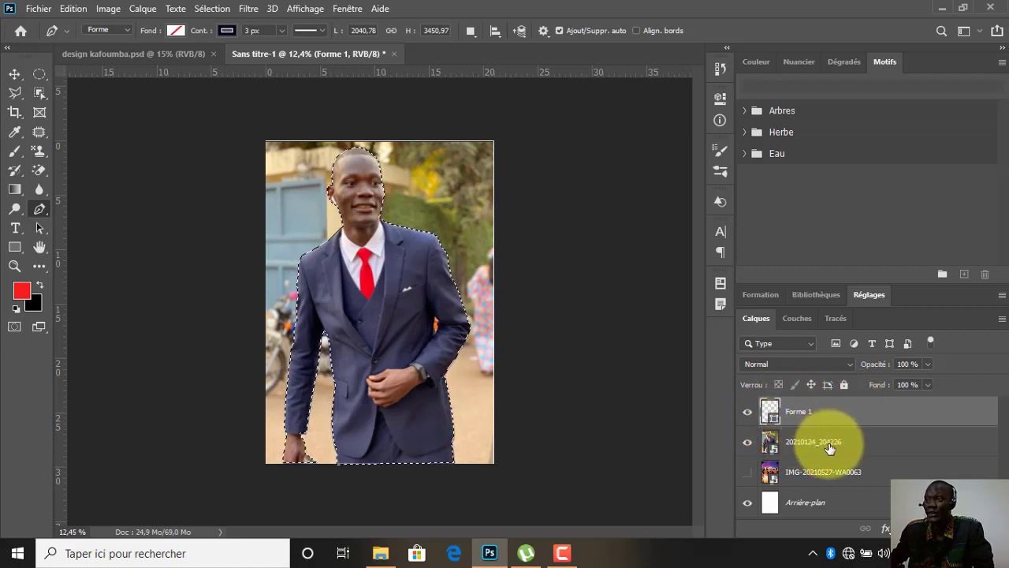
Step: Open Select and Mask for the selection on layer 20210124_204226 and set the edge detection radius to 8 px
{"action": "left_click", "coordinate": [880, 443]}
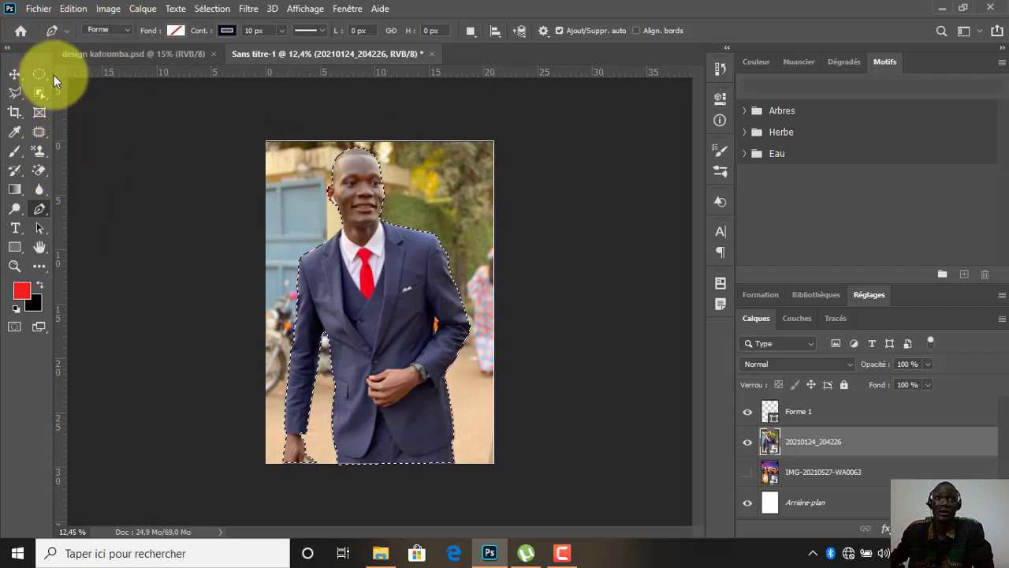
{"action": "left_click", "coordinate": [39, 93]}
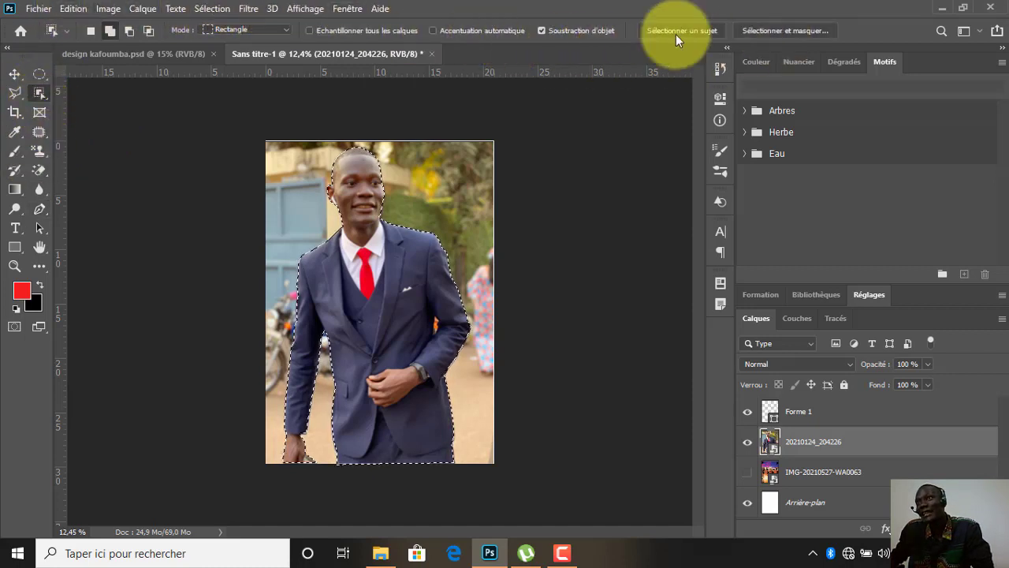
{"action": "left_click", "coordinate": [773, 27]}
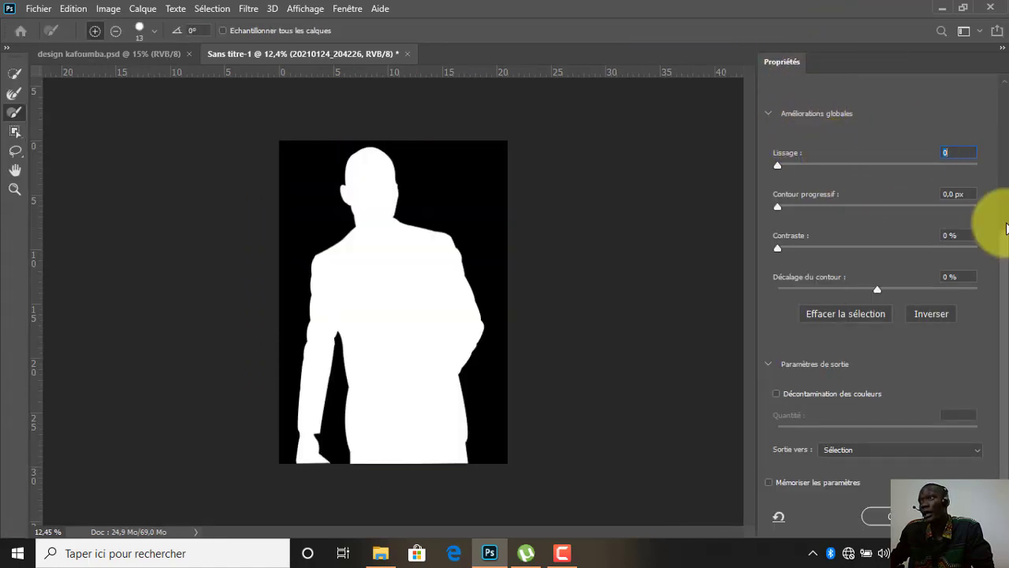
{"action": "left_click_drag", "start_coordinate": [1007, 246], "coordinate": [991, 23]}
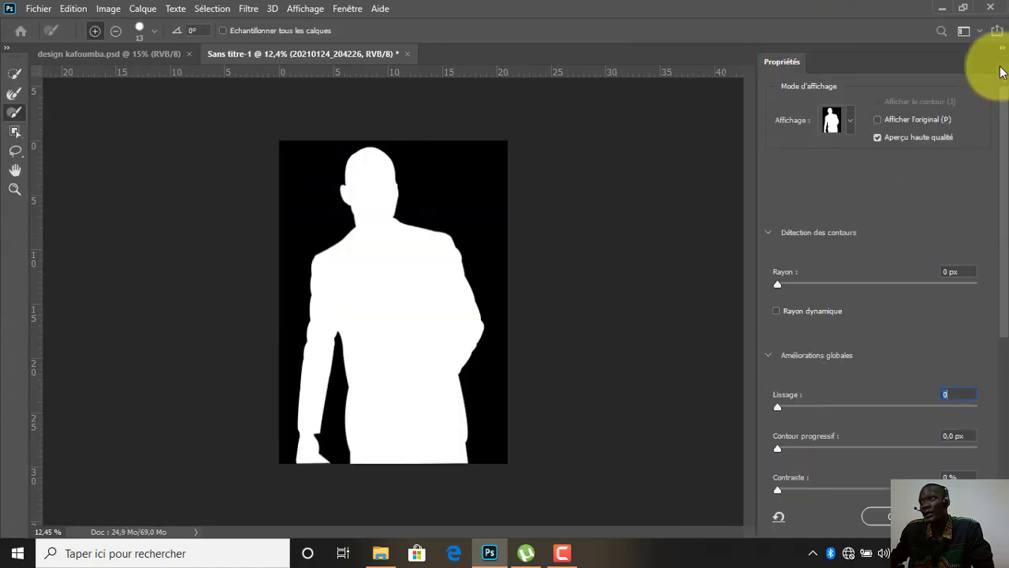
{"action": "left_click", "coordinate": [850, 125]}
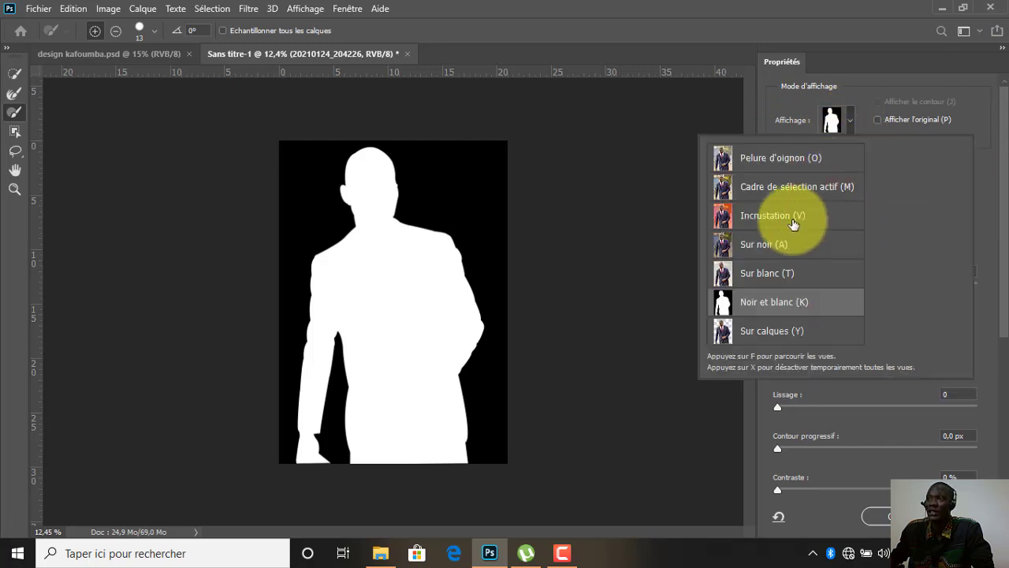
{"action": "left_click", "coordinate": [850, 126]}
{"action": "left_click_drag", "start_coordinate": [782, 285], "coordinate": [847, 284]}
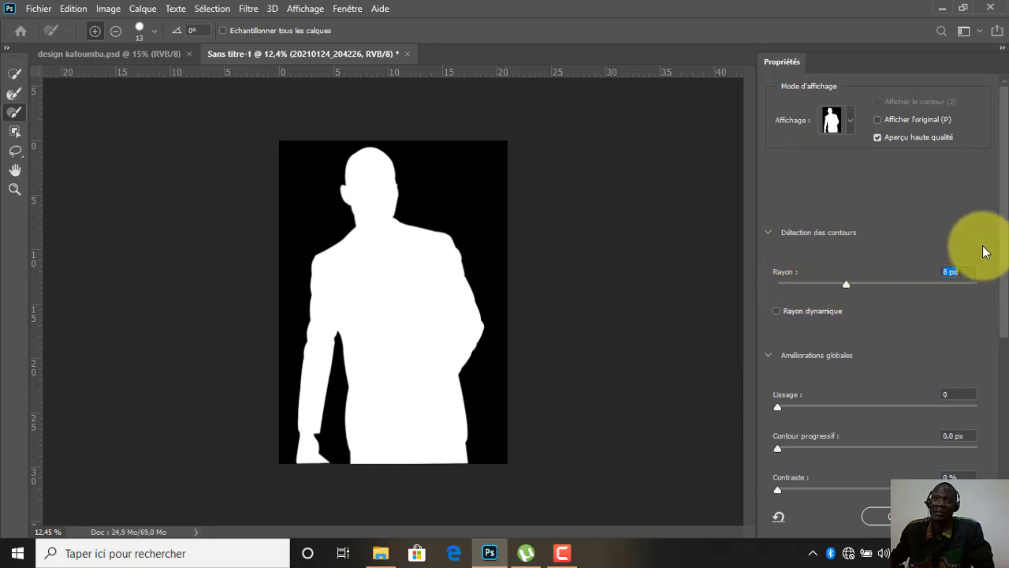
Step: Switch the preview to the marching ants view and set the selection's smoothing to 42
{"action": "left_click_drag", "start_coordinate": [1005, 259], "coordinate": [1005, 299]}
{"action": "key", "text": "m"}
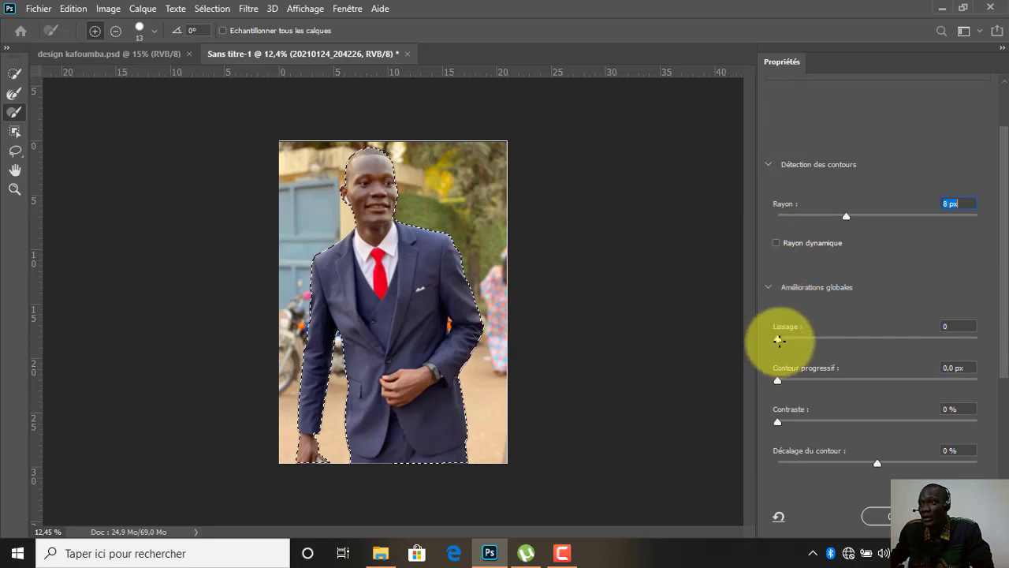
{"action": "left_click_drag", "start_coordinate": [789, 342], "coordinate": [852, 345]}
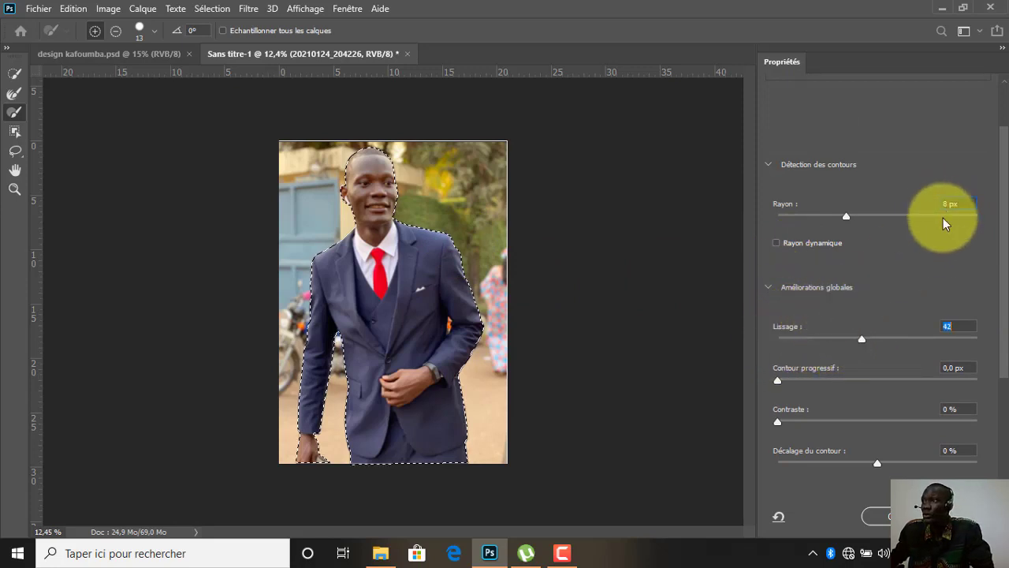
Step: Output the refined selection as a layer mask on the man's photo
{"action": "scroll", "coordinate": [992, 347], "scroll_direction": "down", "scroll_amount": 3}
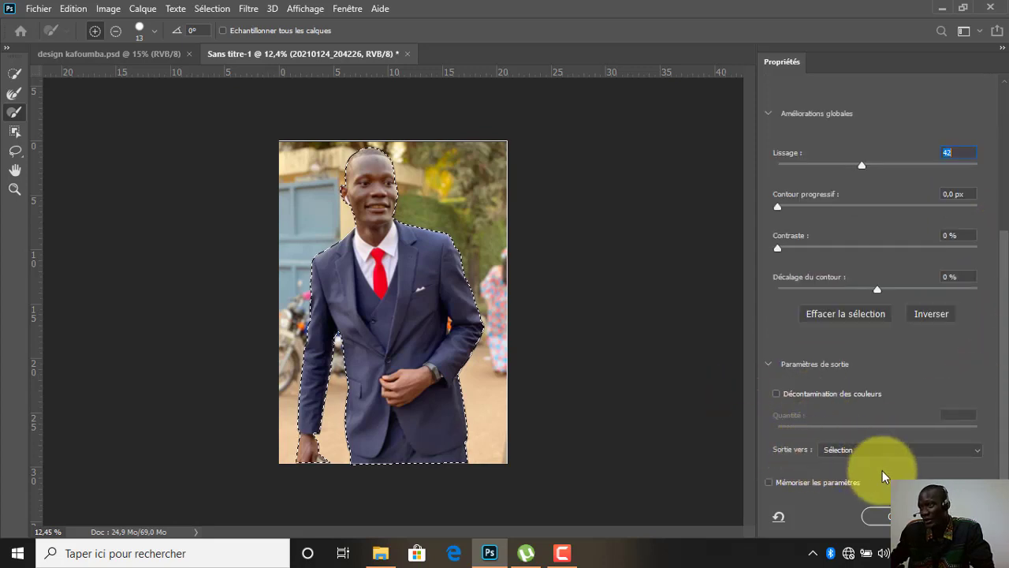
{"action": "left_click", "coordinate": [976, 451]}
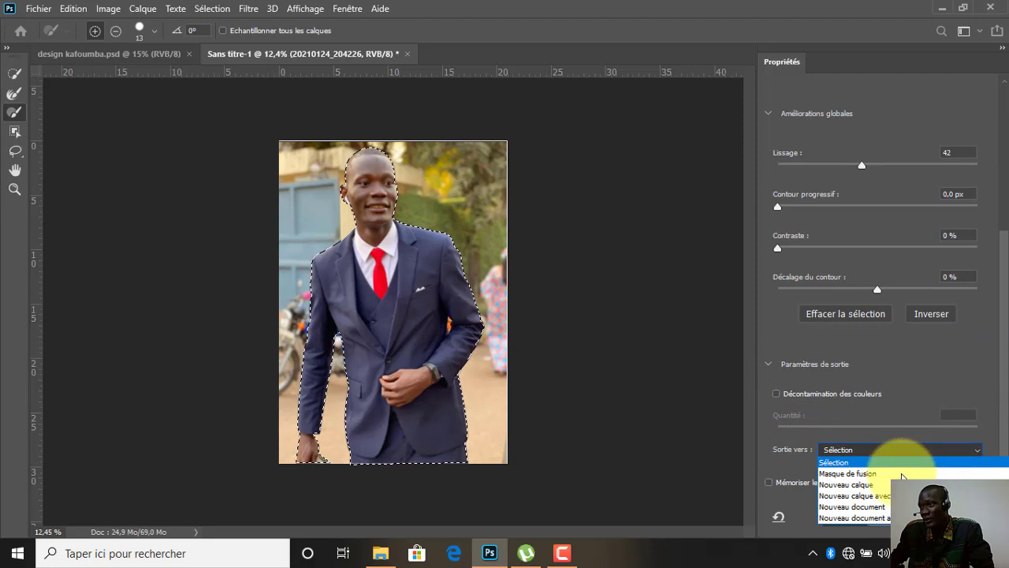
{"action": "left_click", "coordinate": [880, 475]}
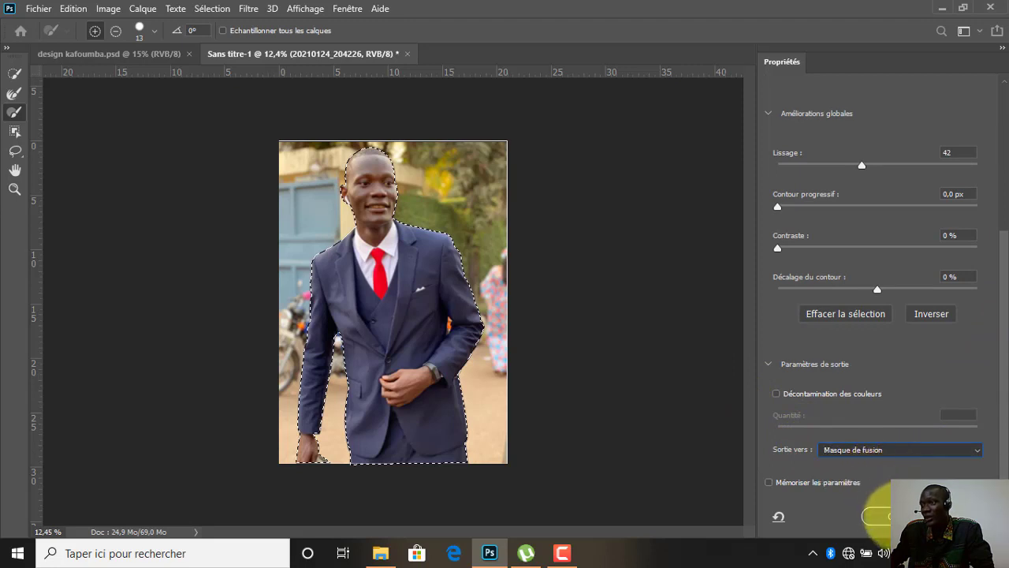
{"action": "left_click", "coordinate": [880, 517]}
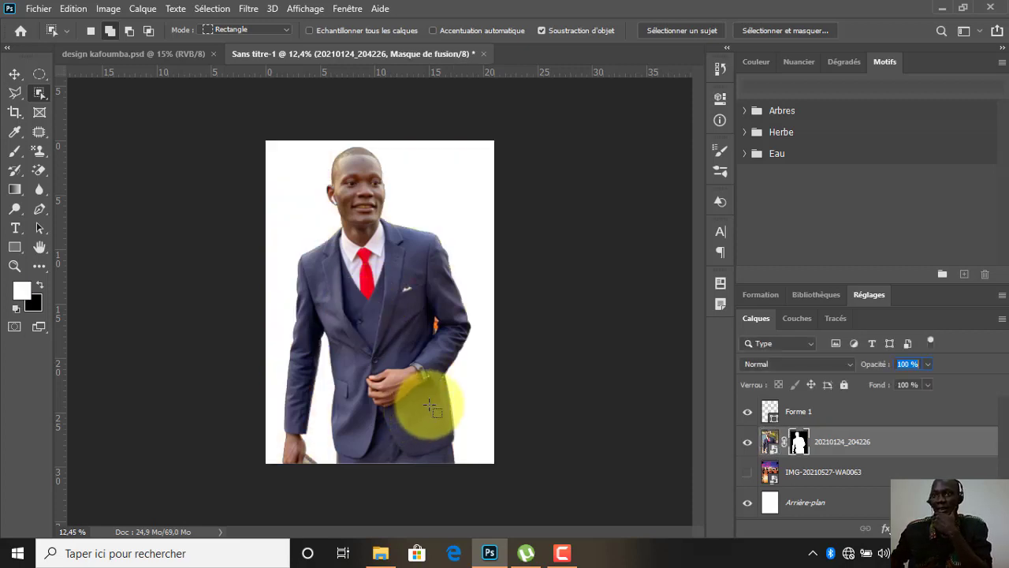
Step: Delete the Forme 1 shape layer
{"action": "left_click", "coordinate": [814, 412]}
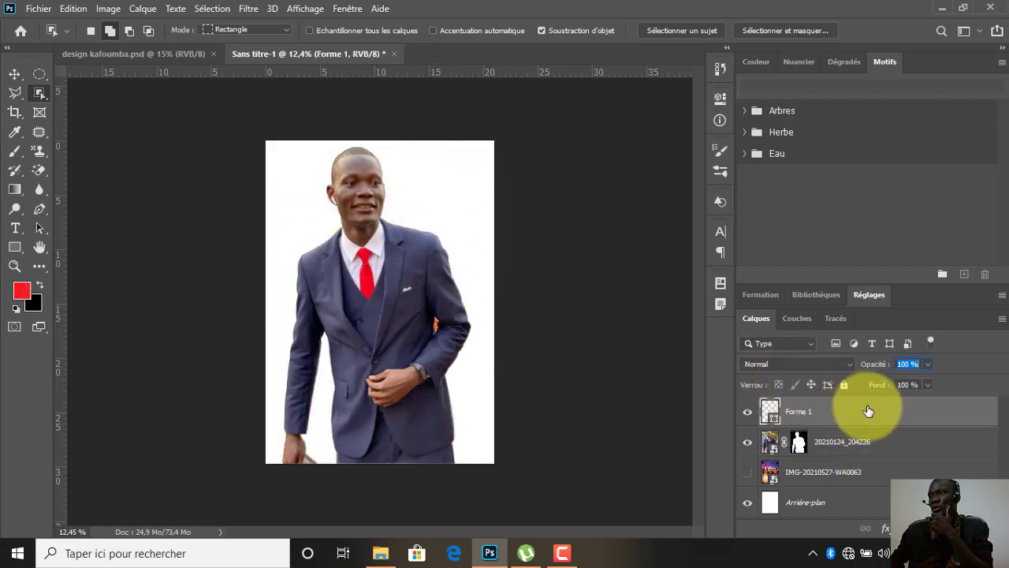
{"action": "left_click", "coordinate": [985, 528]}
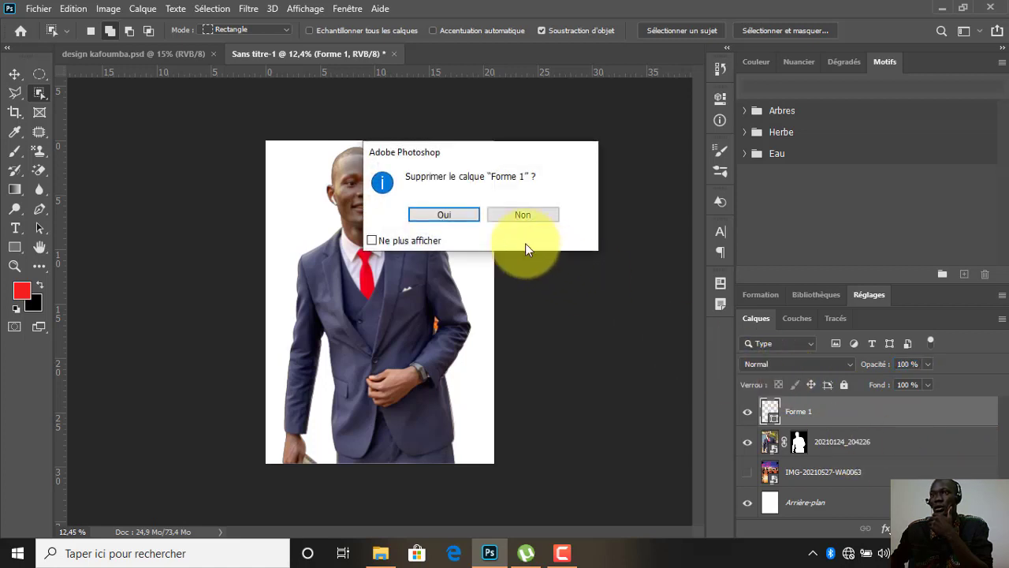
{"action": "left_click", "coordinate": [459, 211]}
Step: Examine the masked cutout's edges around the man's head and face against the white background
{"action": "left_click", "coordinate": [14, 74]}
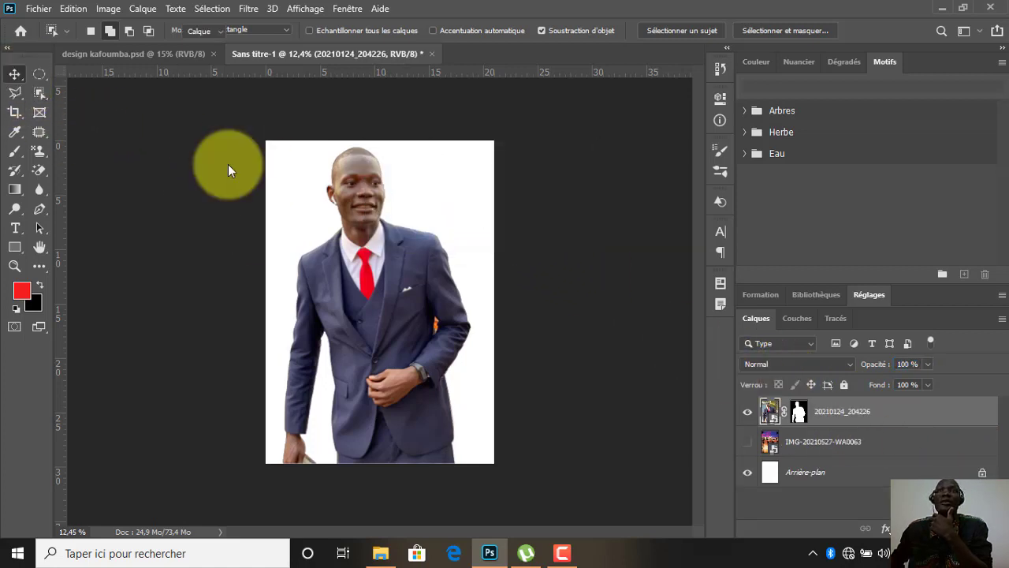
{"action": "left_click_drag", "start_coordinate": [331, 222], "coordinate": [395, 295]}
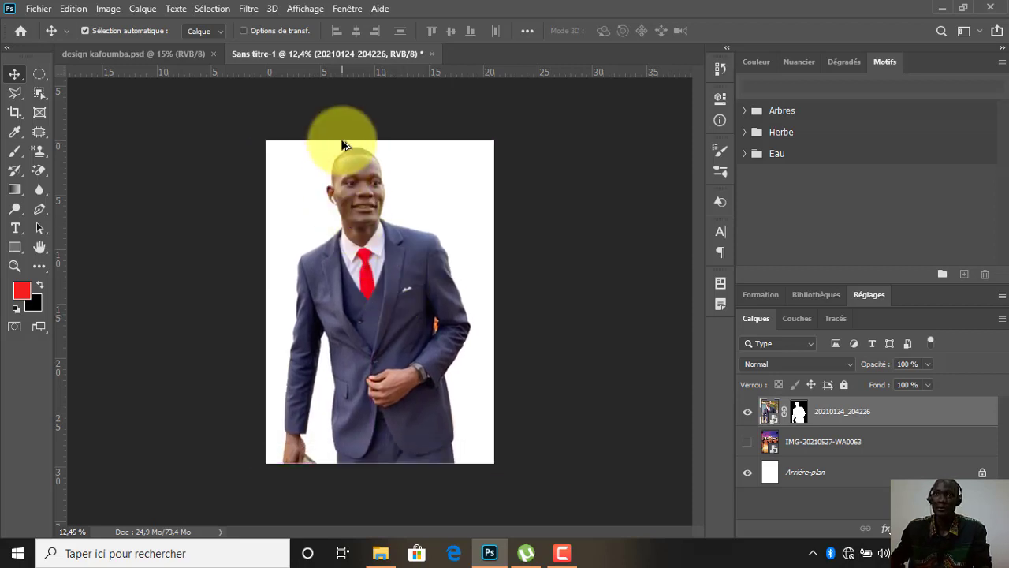
{"action": "scroll", "coordinate": [343, 128], "scroll_direction": "up", "scroll_amount": 2}
{"action": "scroll", "coordinate": [352, 119], "scroll_direction": "up", "scroll_amount": 3}
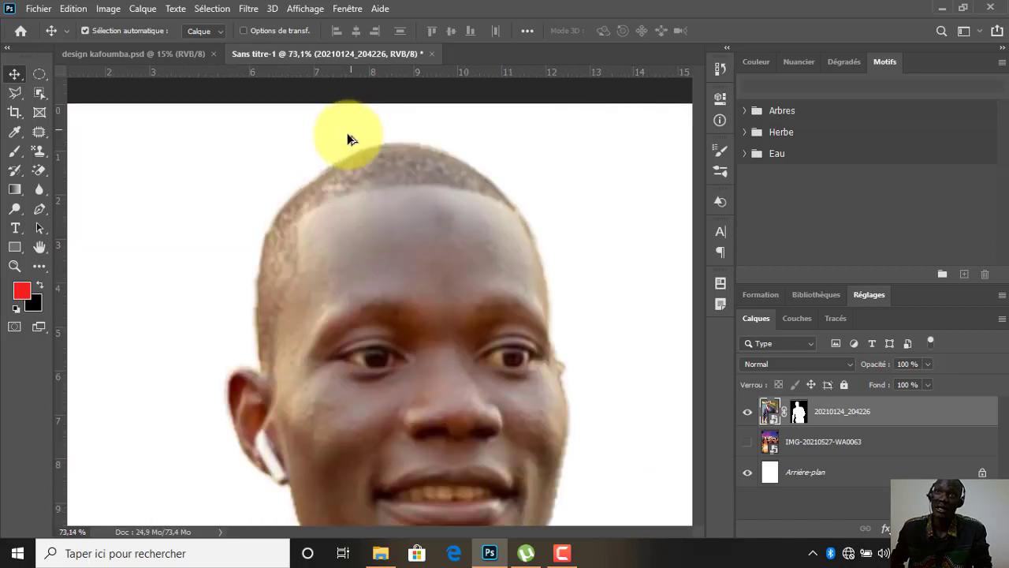
{"action": "scroll", "coordinate": [367, 154], "scroll_direction": "up", "scroll_amount": 3}
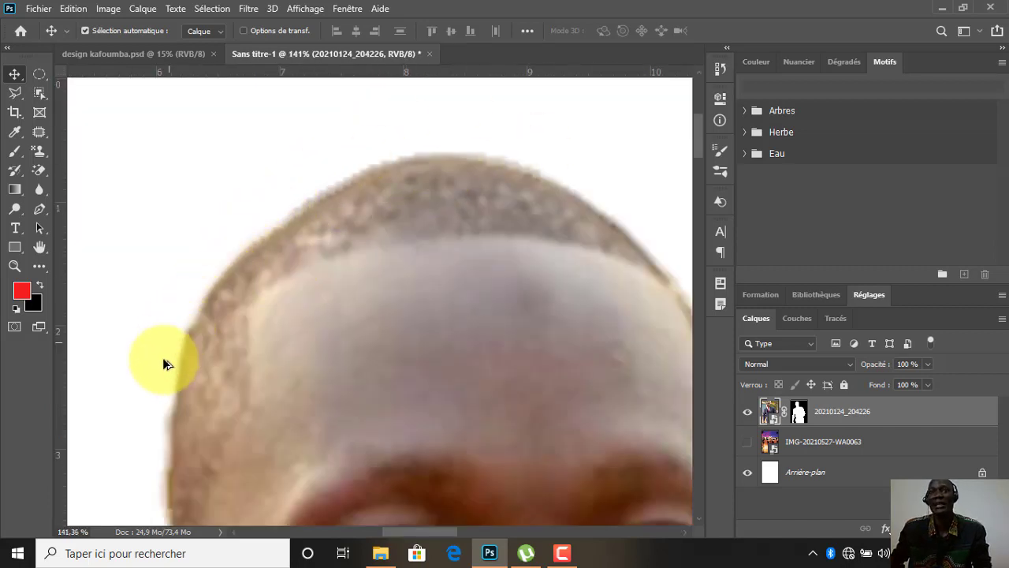
{"action": "scroll", "coordinate": [362, 186], "scroll_direction": "down", "scroll_amount": 3}
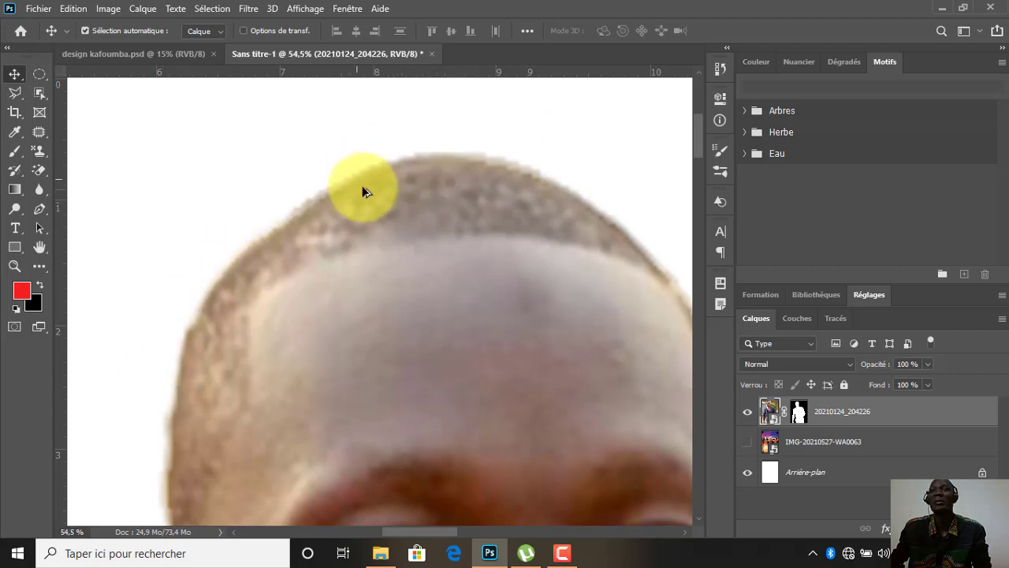
{"action": "scroll", "coordinate": [385, 187], "scroll_direction": "down", "scroll_amount": 5}
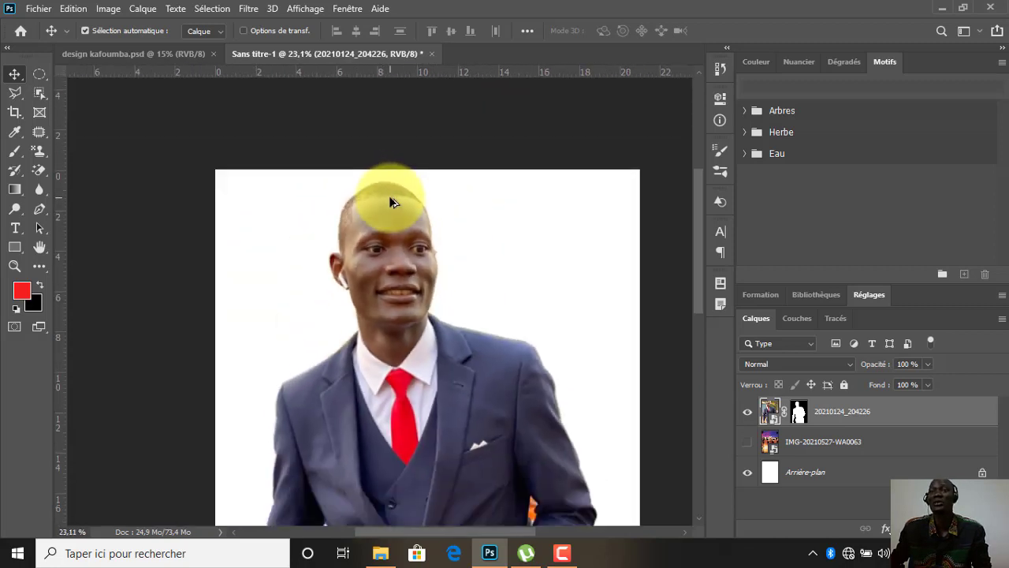
{"action": "scroll", "coordinate": [389, 197], "scroll_direction": "down", "scroll_amount": 2}
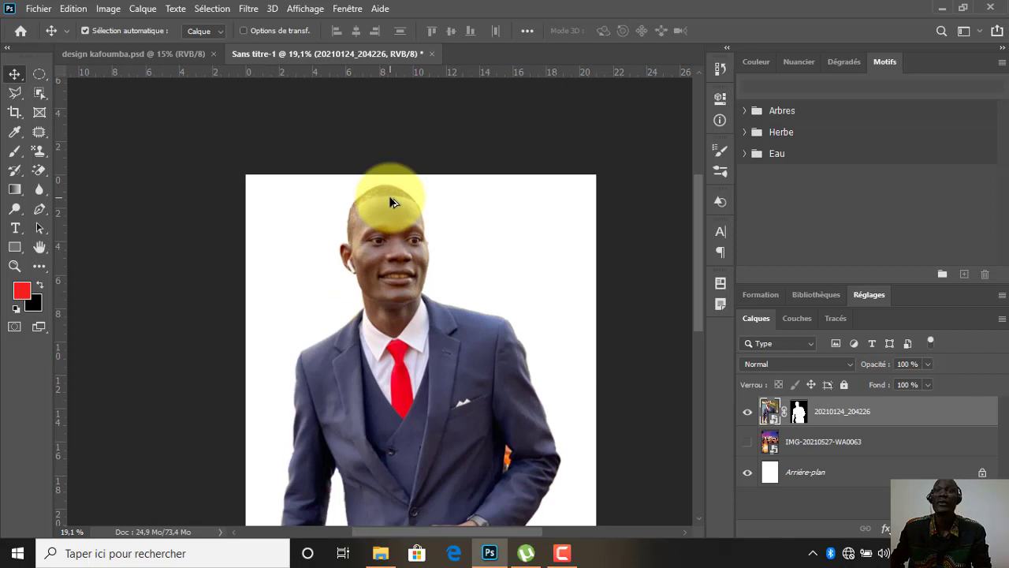
Step: Draw a rectangle of about 2499 × 3434 px covering the canvas and fill it with red
{"action": "scroll", "coordinate": [389, 196], "scroll_direction": "down", "scroll_amount": 3}
{"action": "scroll", "coordinate": [392, 200], "scroll_direction": "up", "scroll_amount": 2}
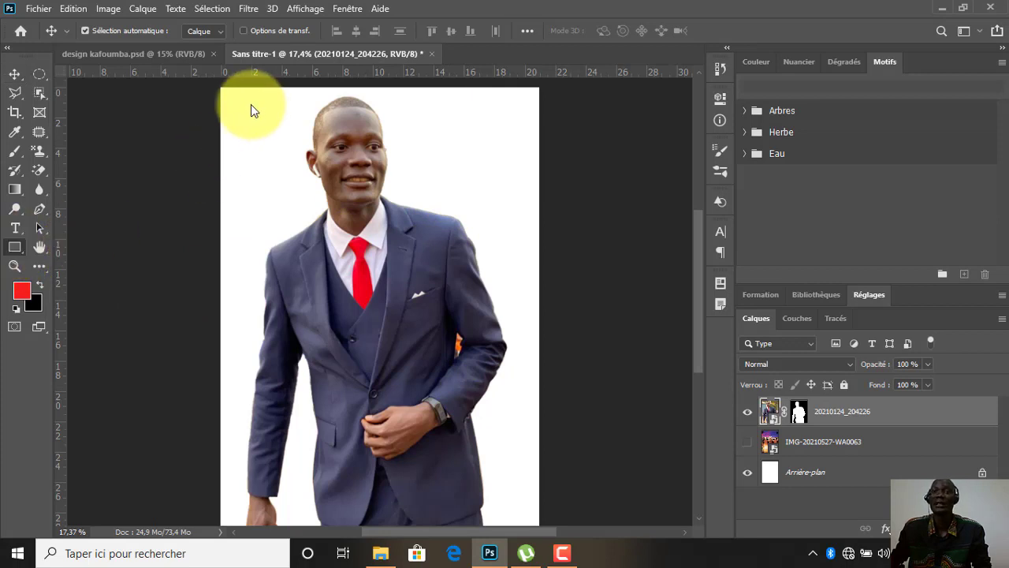
{"action": "key", "text": "u"}
{"action": "left_click_drag", "start_coordinate": [219, 85], "coordinate": [539, 525]}
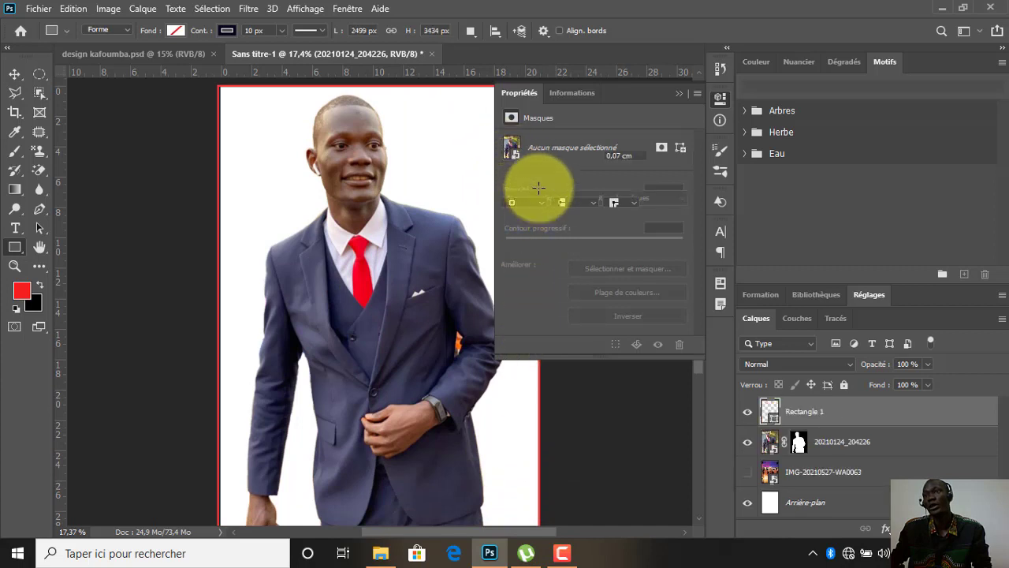
{"action": "left_click", "coordinate": [511, 186]}
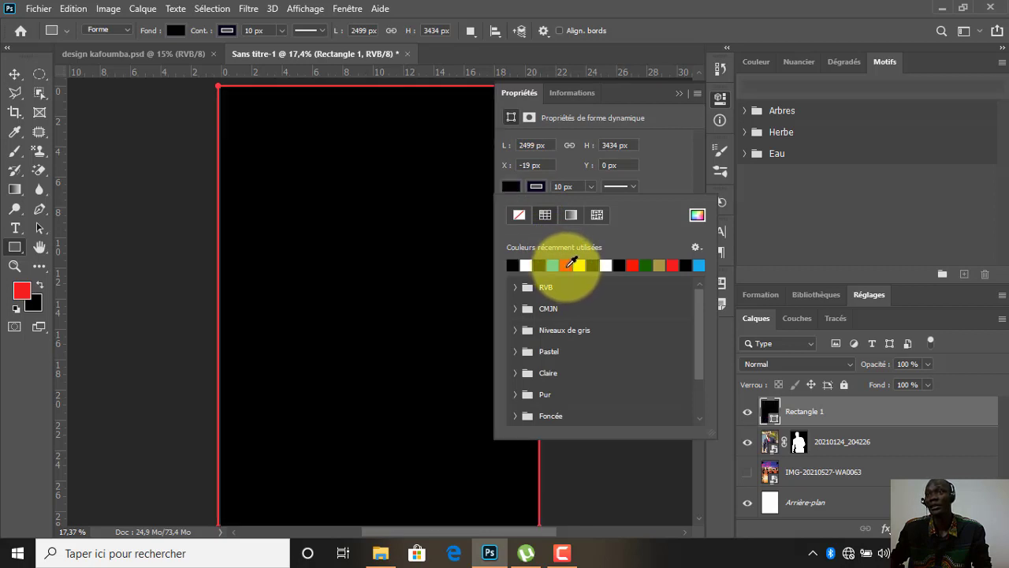
{"action": "left_click", "coordinate": [567, 266]}
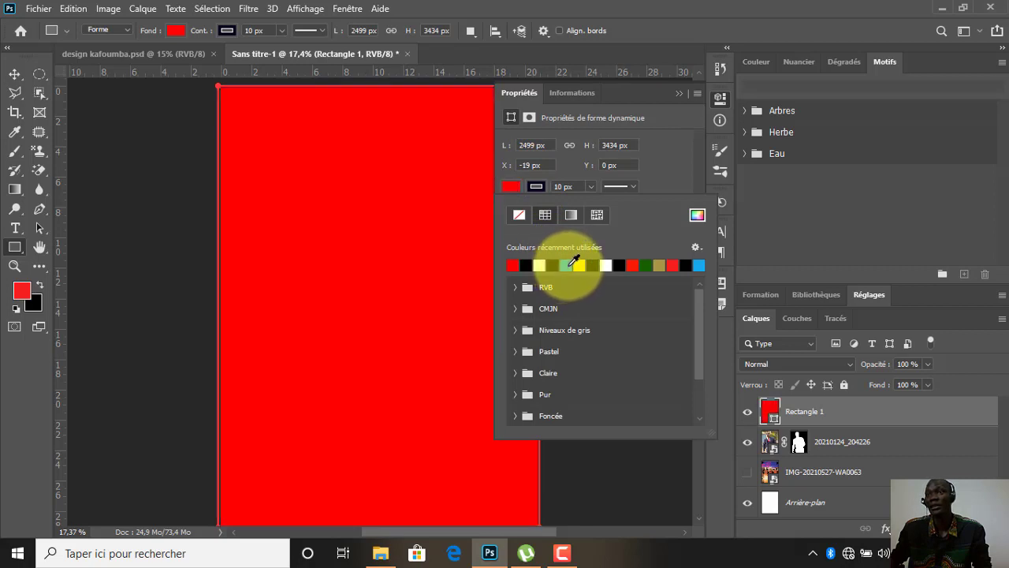
Step: Place the red rectangle's layer directly beneath the man's cutout layer
{"action": "left_click", "coordinate": [683, 97]}
{"action": "left_click", "coordinate": [679, 92]}
{"action": "left_click", "coordinate": [14, 74]}
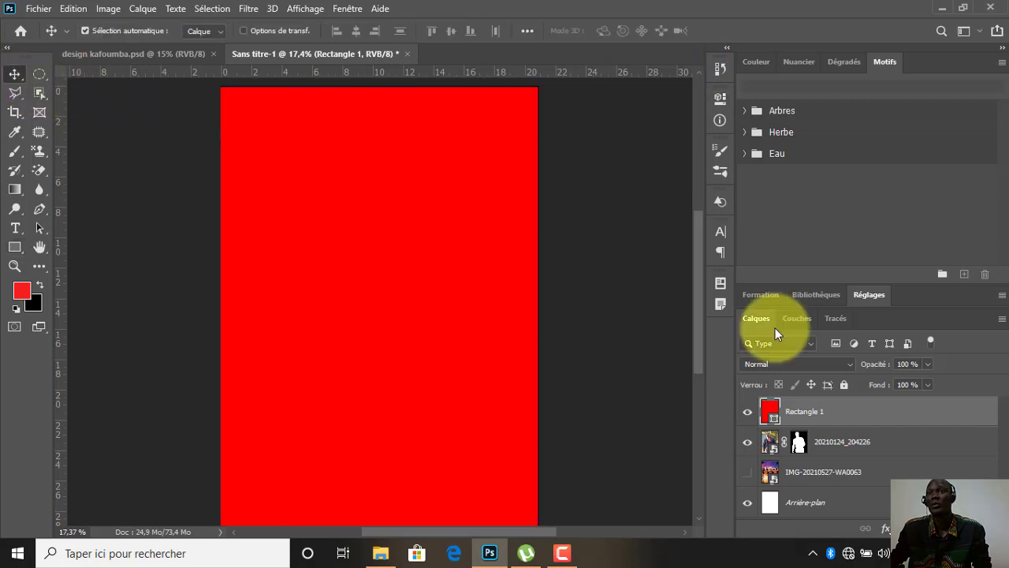
{"action": "mouse_move", "coordinate": [921, 411]}
{"action": "left_mouse_down"}
{"action": "mouse_move", "coordinate": [923, 422]}
{"action": "mouse_move", "coordinate": [921, 410]}
{"action": "left_mouse_up"}
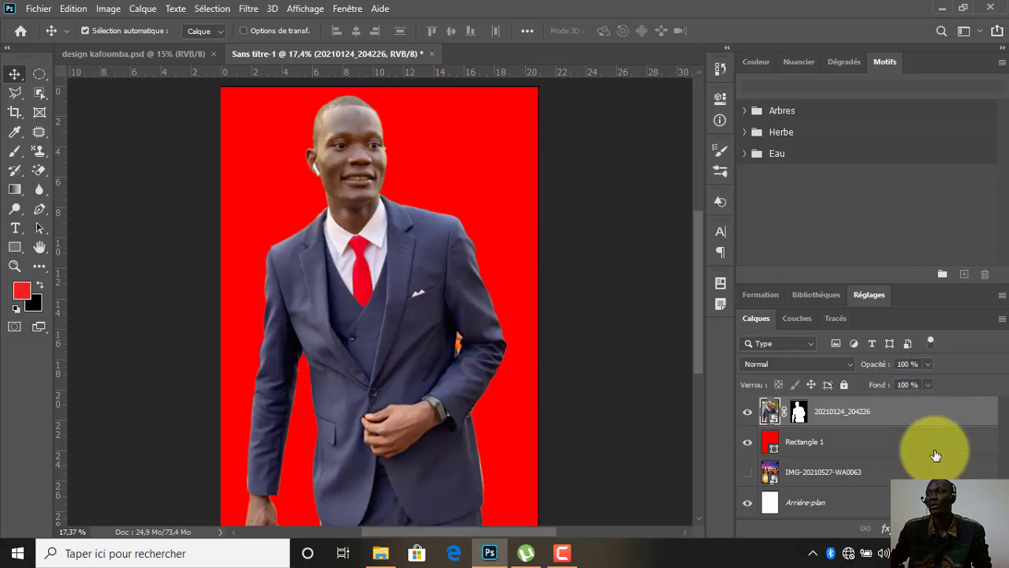
Step: Start the Halo render filter on the Rectangle 1 layer, converting the shape to a smart object
{"action": "left_click", "coordinate": [891, 443]}
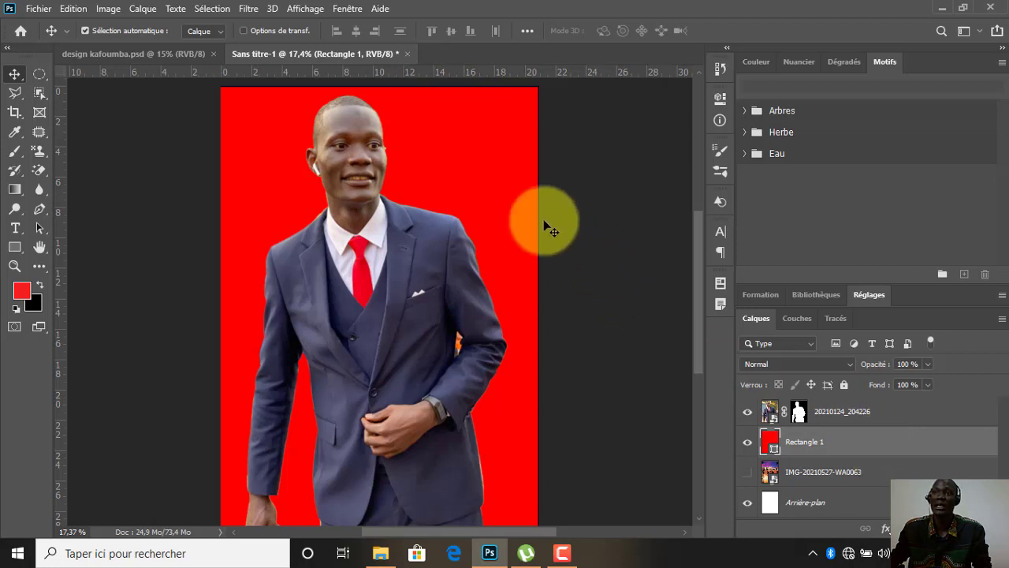
{"action": "left_click", "coordinate": [248, 10]}
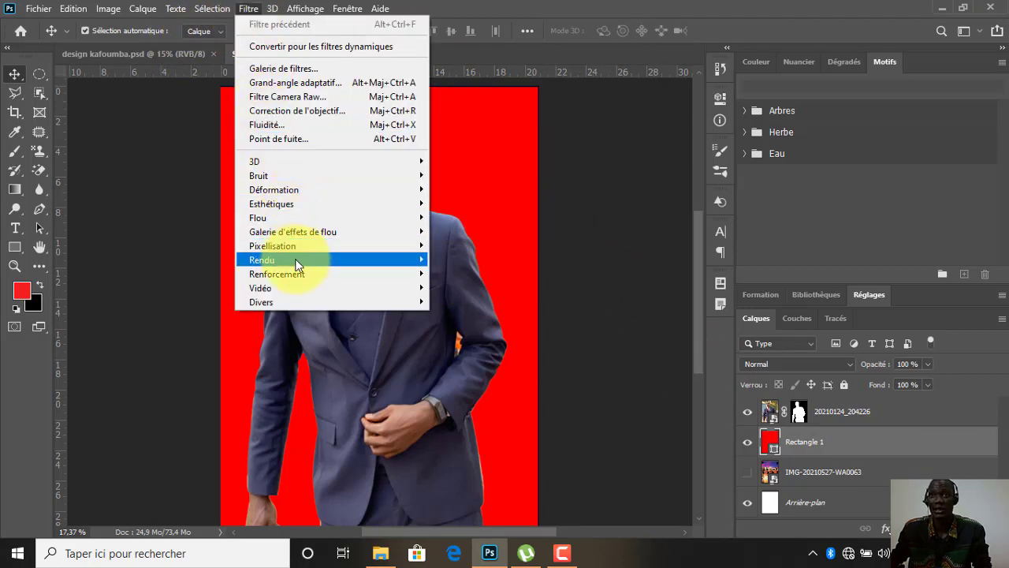
{"action": "mouse_move", "coordinate": [355, 268]}
{"action": "left_click", "coordinate": [468, 336]}
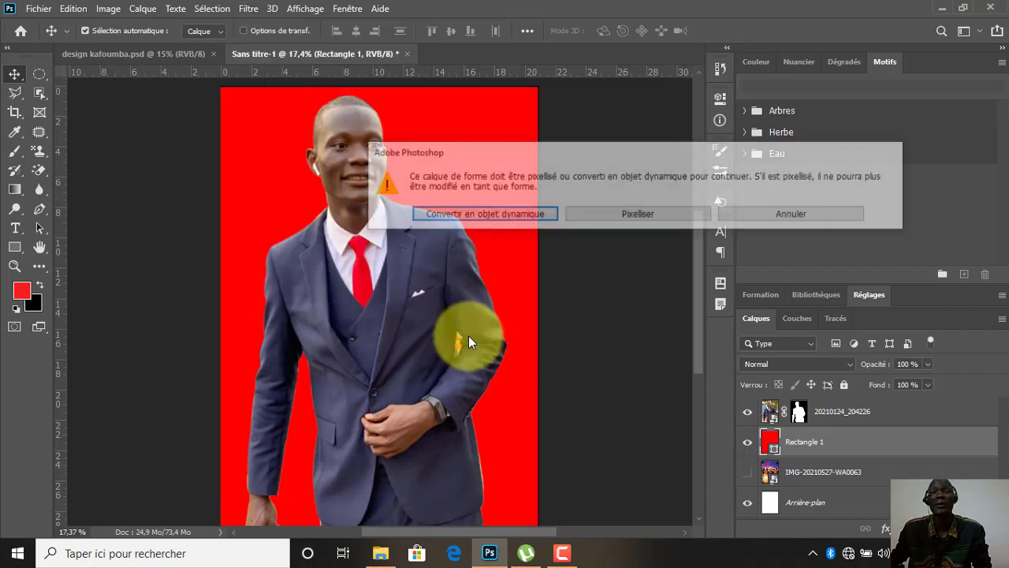
{"action": "left_click", "coordinate": [495, 217]}
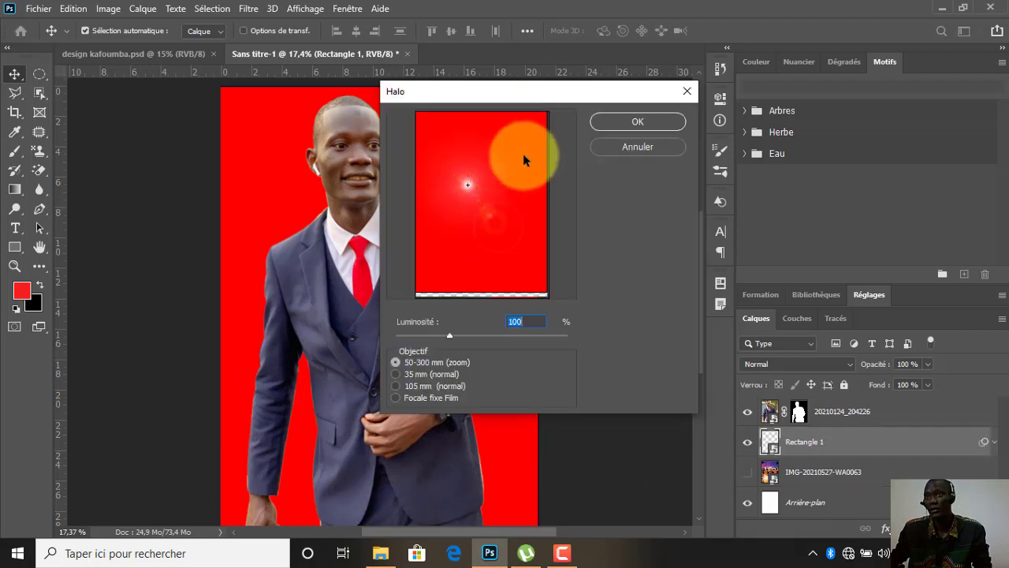
Step: Set the flare's brightness to 158% and position its centre in the upper-right area of the red background
{"action": "left_click_drag", "start_coordinate": [545, 97], "coordinate": [694, 89]}
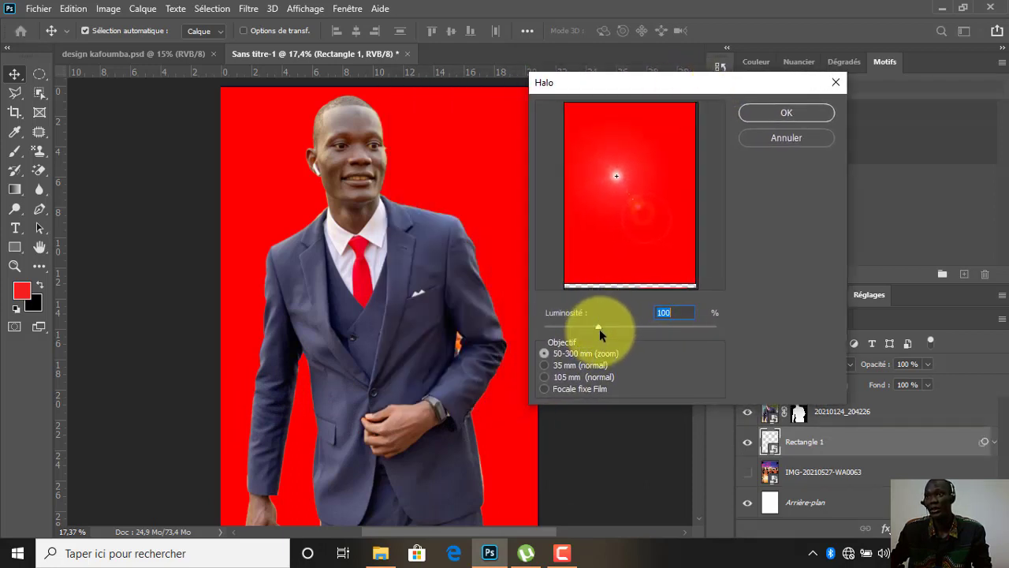
{"action": "left_click_drag", "start_coordinate": [597, 326], "coordinate": [634, 330]}
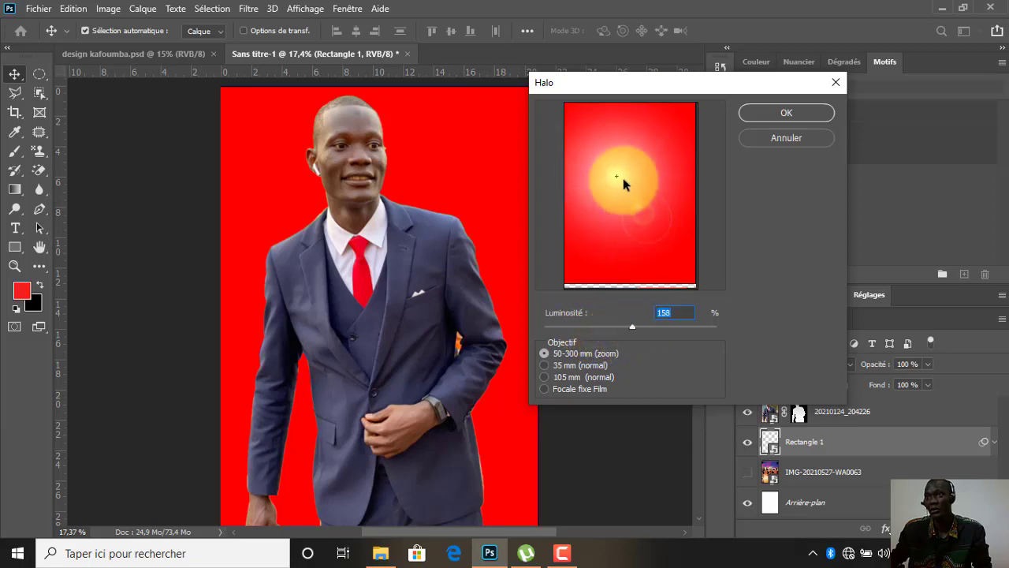
{"action": "left_click_drag", "start_coordinate": [624, 184], "coordinate": [670, 143]}
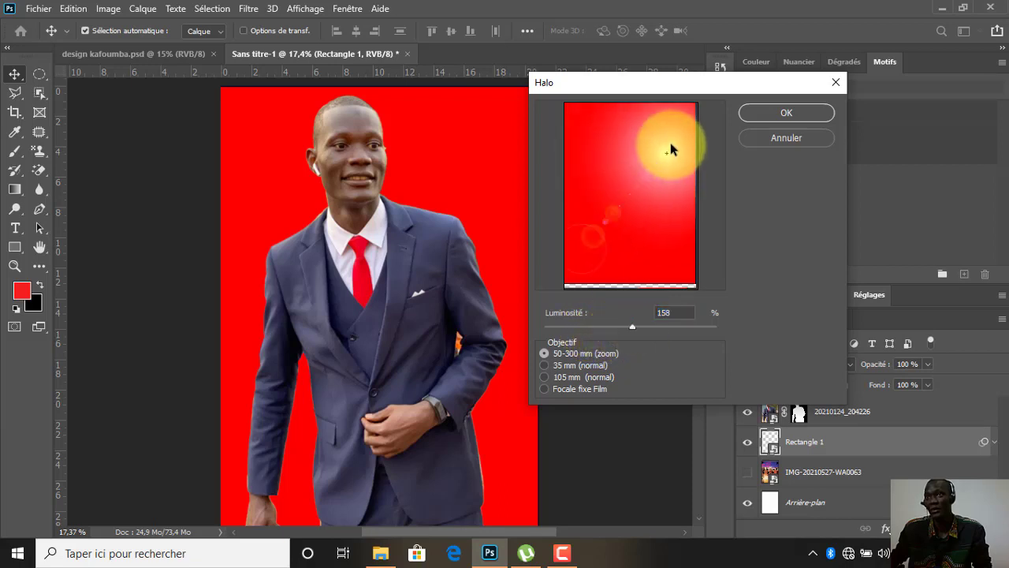
Step: Compare the lens types, choose 35 mm (normal) for the flare and apply the Halo filter
{"action": "left_click", "coordinate": [549, 366]}
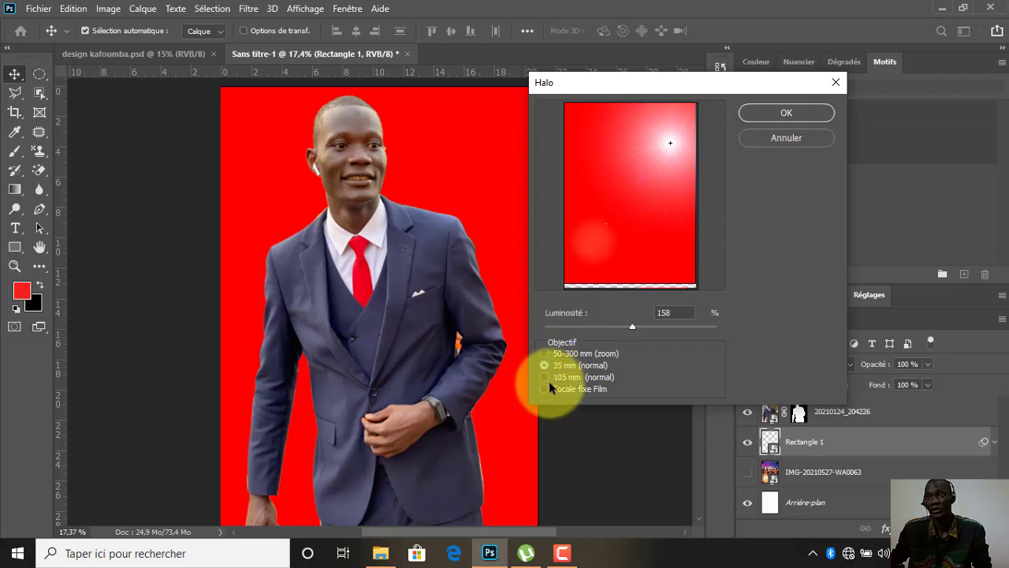
{"action": "left_click", "coordinate": [547, 377]}
{"action": "left_click", "coordinate": [545, 388]}
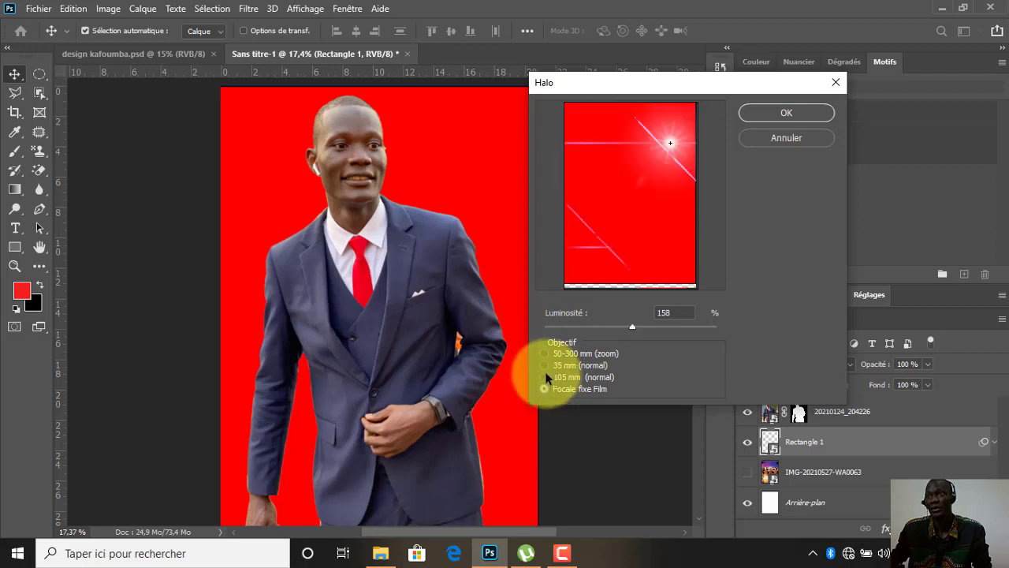
{"action": "left_click", "coordinate": [544, 365]}
{"action": "left_click_drag", "start_coordinate": [631, 325], "coordinate": [636, 326]}
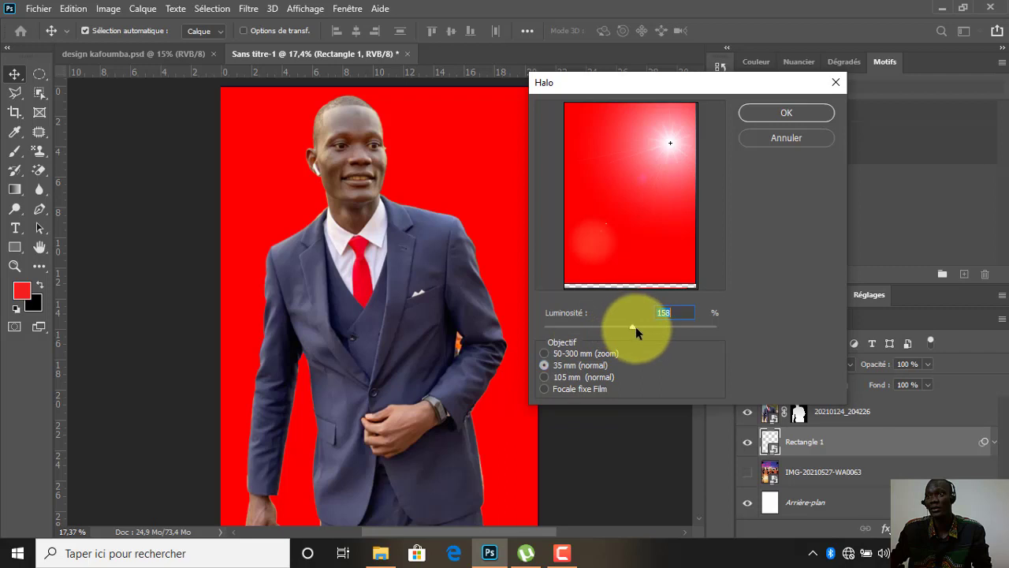
{"action": "left_click", "coordinate": [793, 114]}
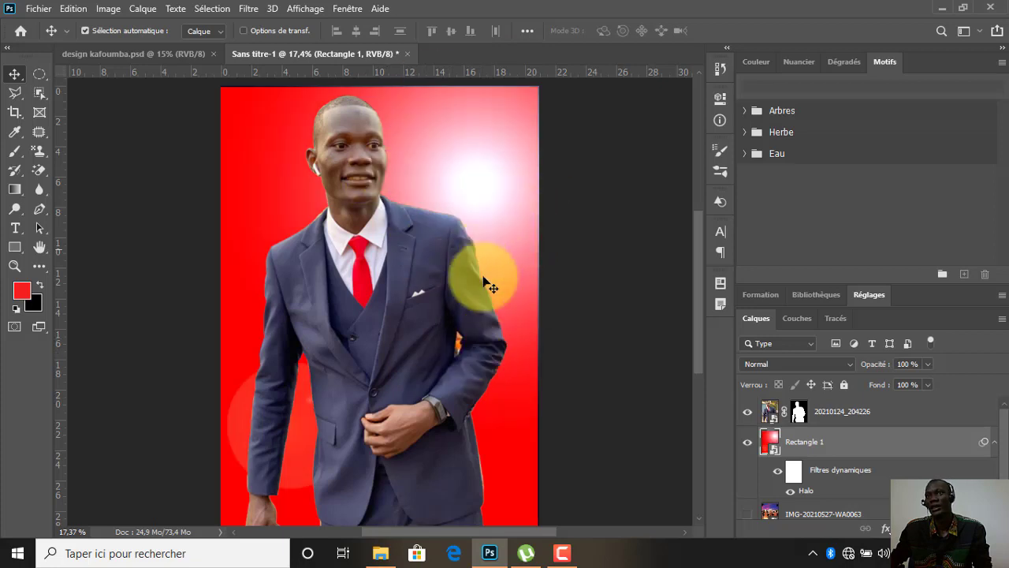
Step: Reposition the man's cutout slightly up and to the right over the red background
{"action": "left_click_drag", "start_coordinate": [404, 312], "coordinate": [397, 339]}
{"action": "left_click_drag", "start_coordinate": [406, 392], "coordinate": [414, 323]}
{"action": "left_click_drag", "start_coordinate": [394, 418], "coordinate": [400, 456]}
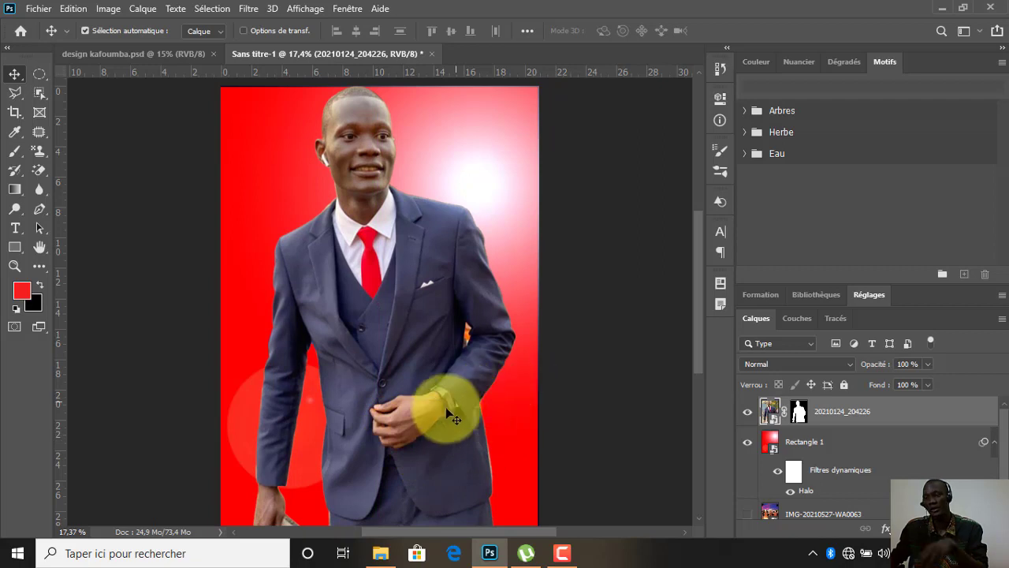
Step: Convert the man's smart object to regular layers, keeping its transformations applied
{"action": "scroll", "coordinate": [457, 293], "scroll_direction": "down", "scroll_amount": 3}
{"action": "scroll", "coordinate": [402, 460], "scroll_direction": "up", "scroll_amount": 1}
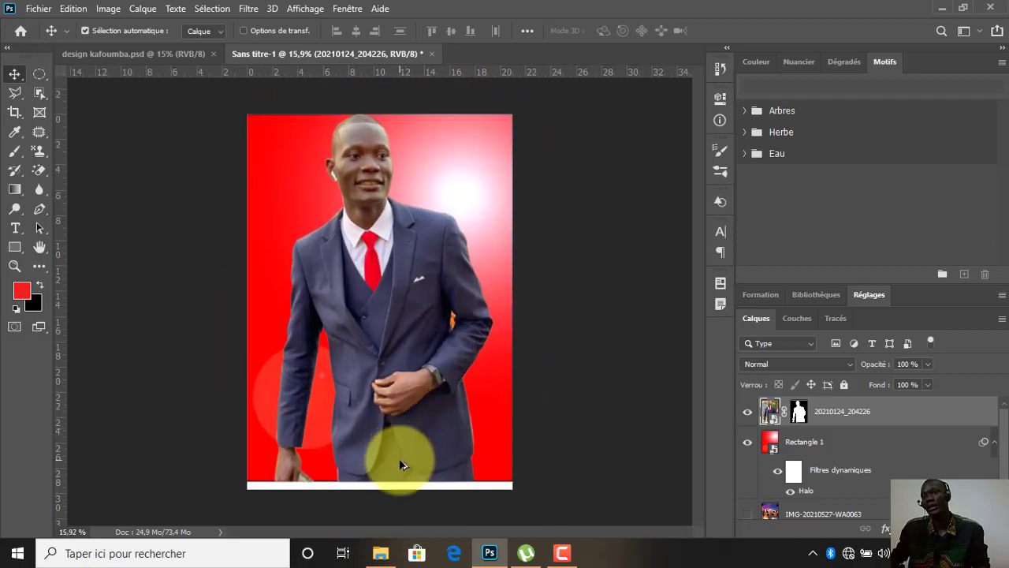
{"action": "scroll", "coordinate": [401, 466], "scroll_direction": "up", "scroll_amount": 1}
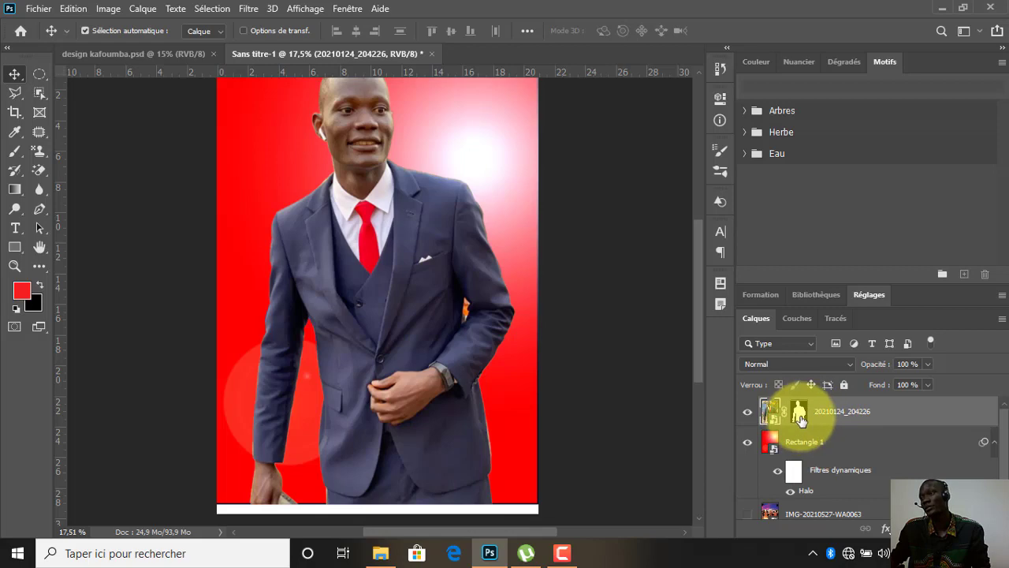
{"action": "right_click", "coordinate": [886, 409]}
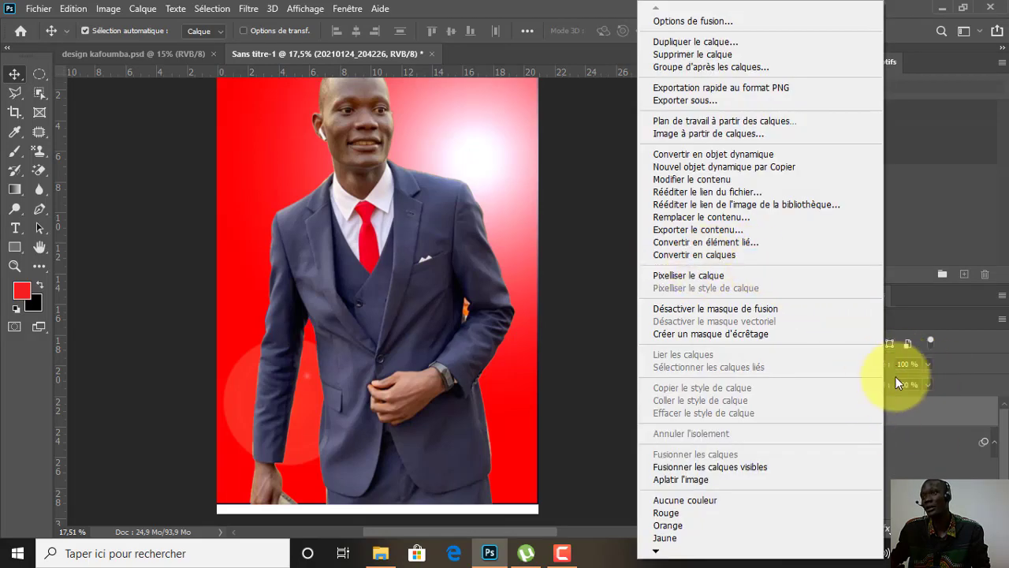
{"action": "left_click", "coordinate": [705, 256]}
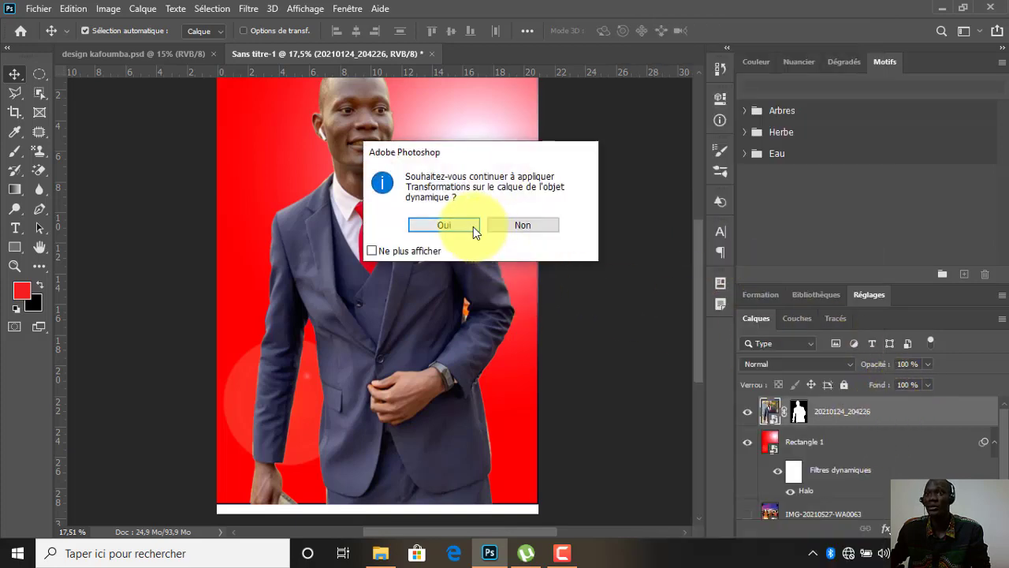
{"action": "left_click", "coordinate": [473, 226]}
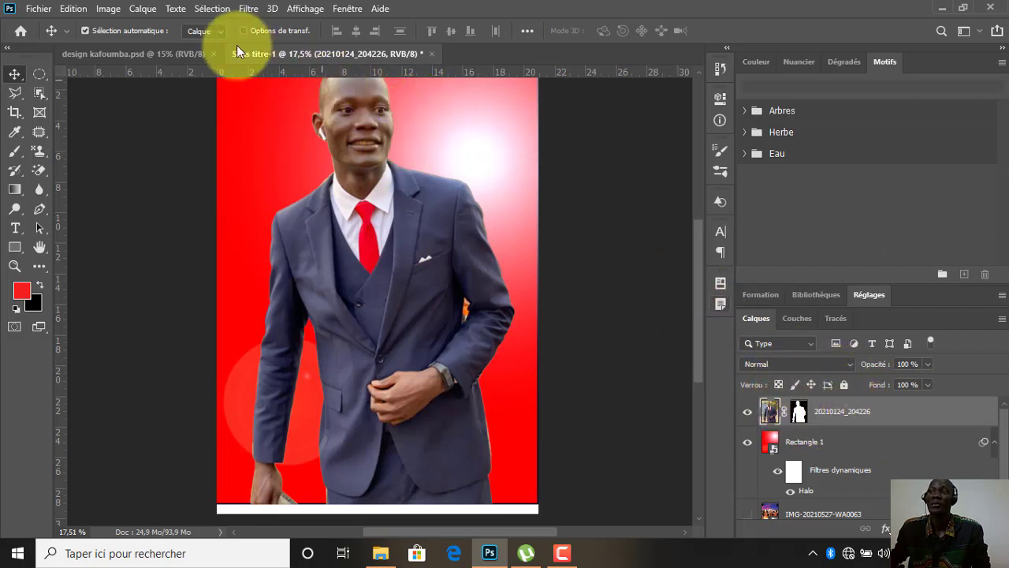
Step: Apply the existing layer mask permanently to the man's cutout layer
{"action": "left_click", "coordinate": [144, 10]}
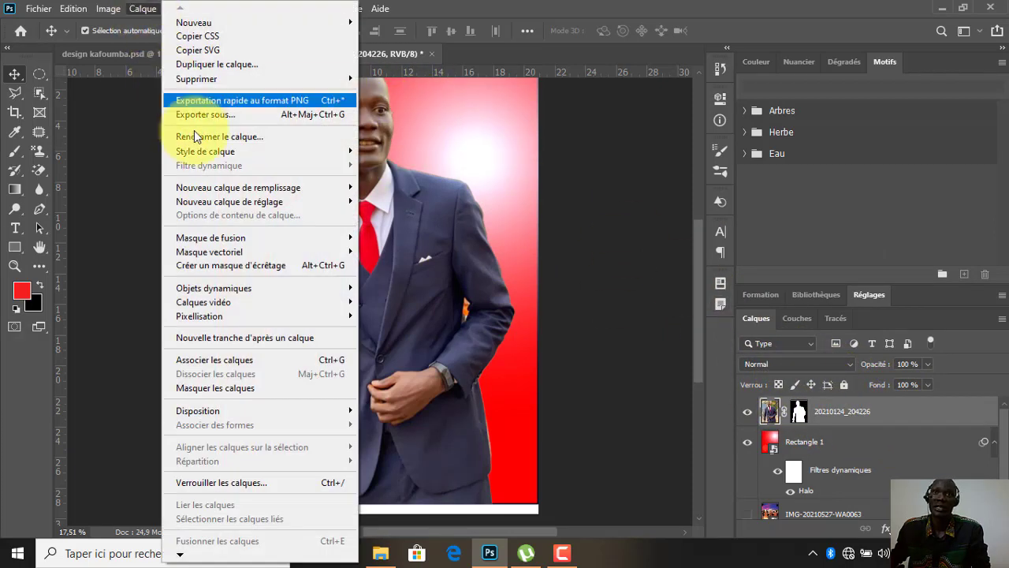
{"action": "mouse_move", "coordinate": [264, 238]}
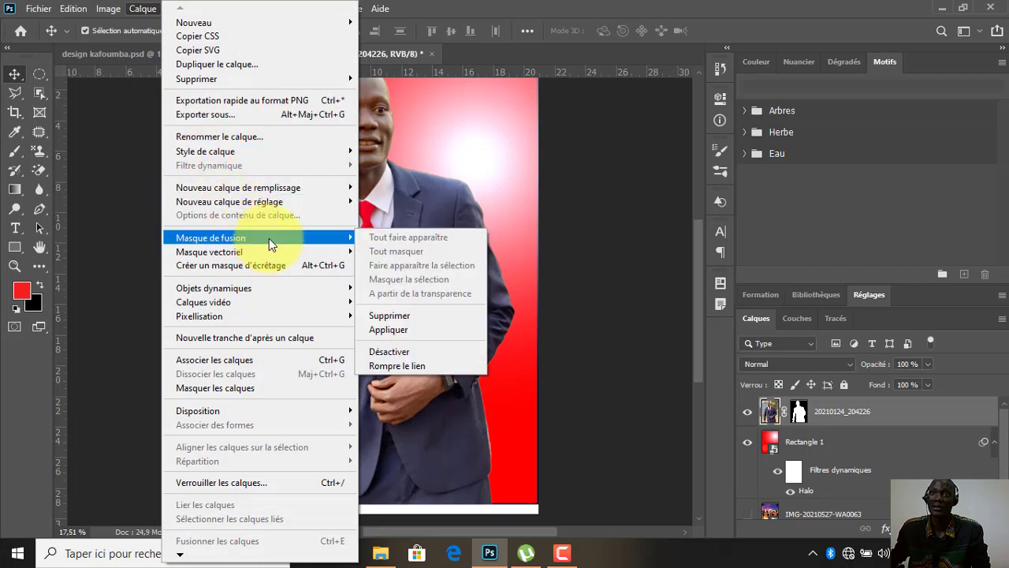
{"action": "left_click", "coordinate": [394, 329]}
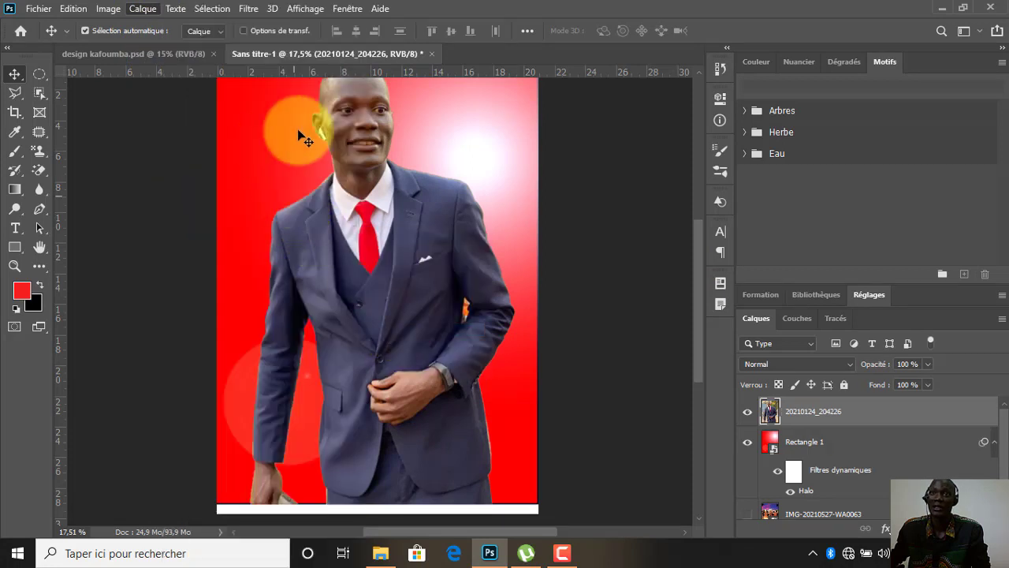
Step: Add a new layer mask that reveals all to the man's cutout layer
{"action": "left_click", "coordinate": [136, 9]}
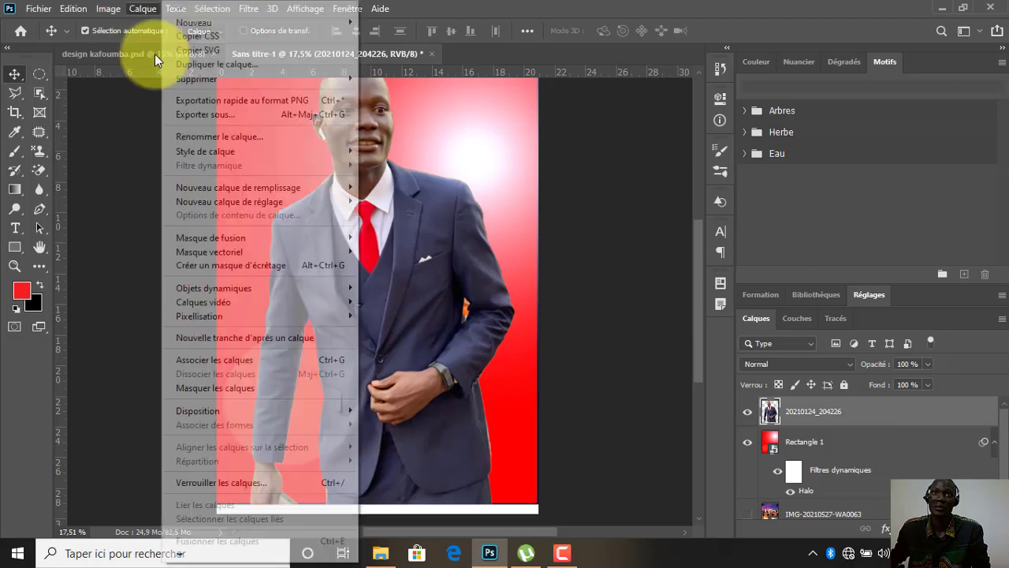
{"action": "mouse_move", "coordinate": [351, 251]}
{"action": "mouse_move", "coordinate": [236, 238]}
{"action": "left_click", "coordinate": [406, 226]}
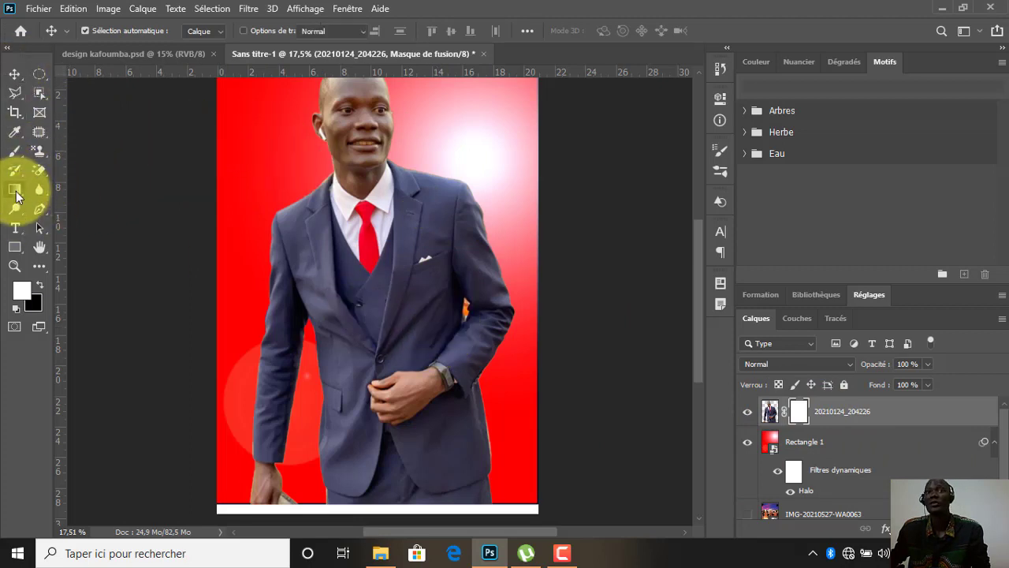
Step: Fade out the lower end of the man's cutout with a reflected black-to-white gradient on its layer mask
{"action": "key", "text": "g"}
{"action": "left_click", "coordinate": [138, 30]}
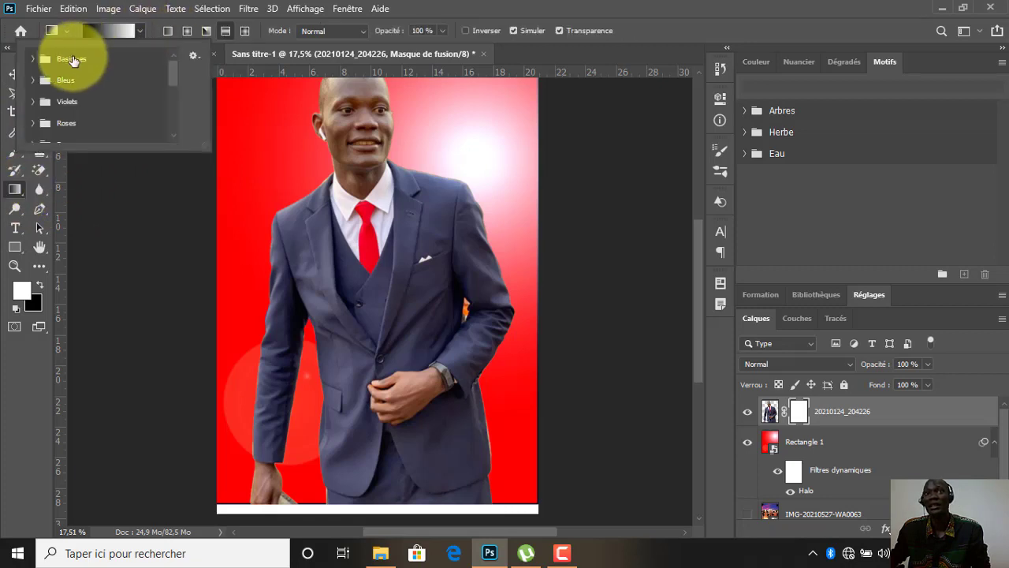
{"action": "left_click", "coordinate": [33, 59]}
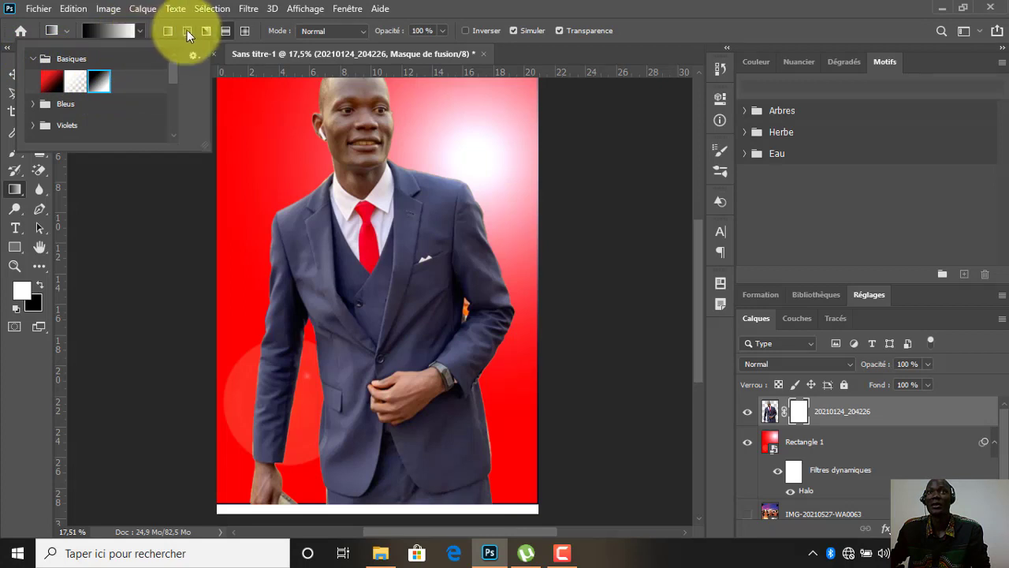
{"action": "left_click", "coordinate": [228, 33]}
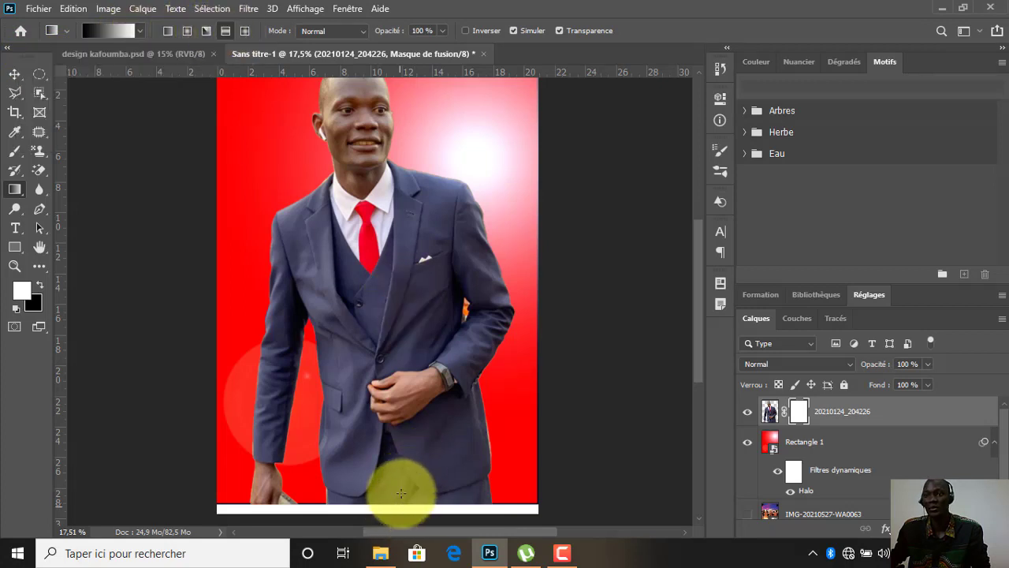
{"action": "left_click_drag", "start_coordinate": [400, 493], "coordinate": [398, 368]}
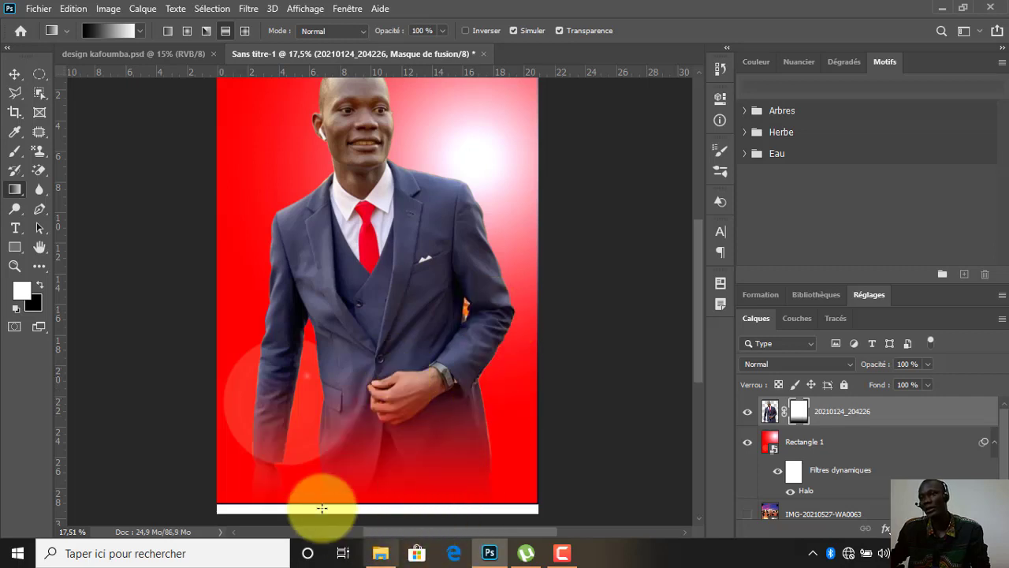
Step: Move the faded cutout slightly lower on the red background
{"action": "left_click", "coordinate": [14, 75]}
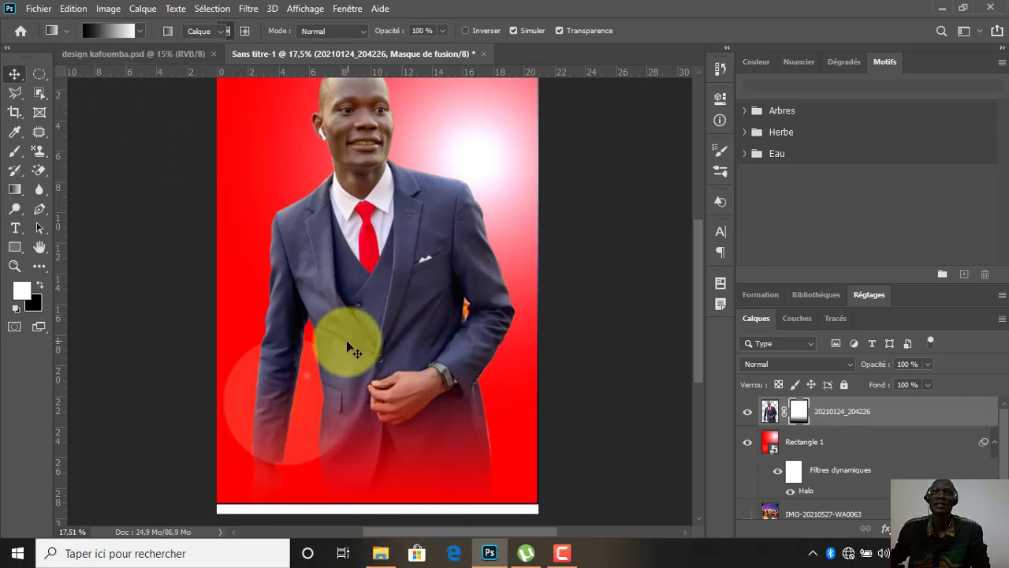
{"action": "scroll", "coordinate": [402, 372], "scroll_direction": "down", "scroll_amount": 3}
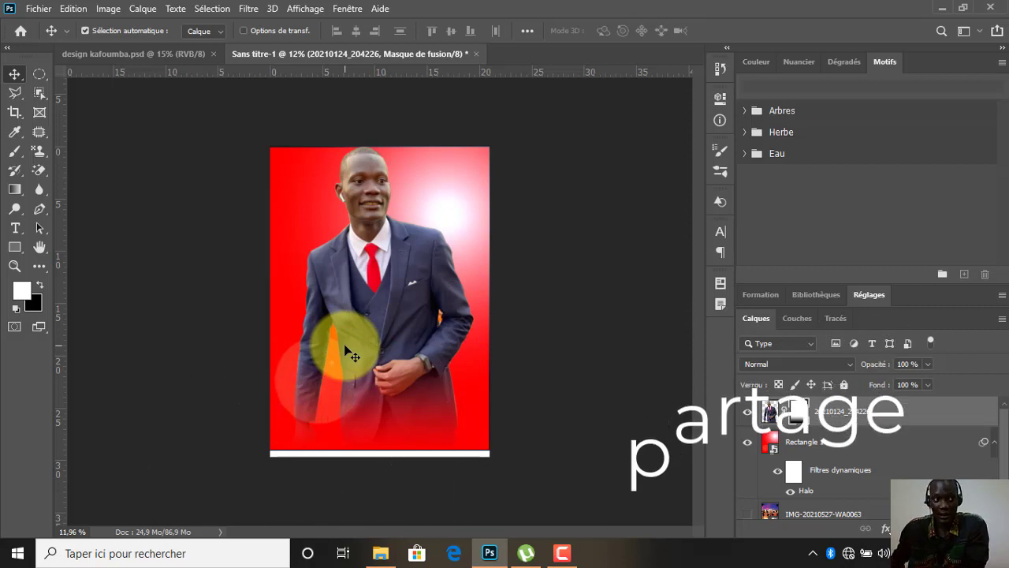
{"action": "left_click_drag", "start_coordinate": [383, 315], "coordinate": [463, 282]}
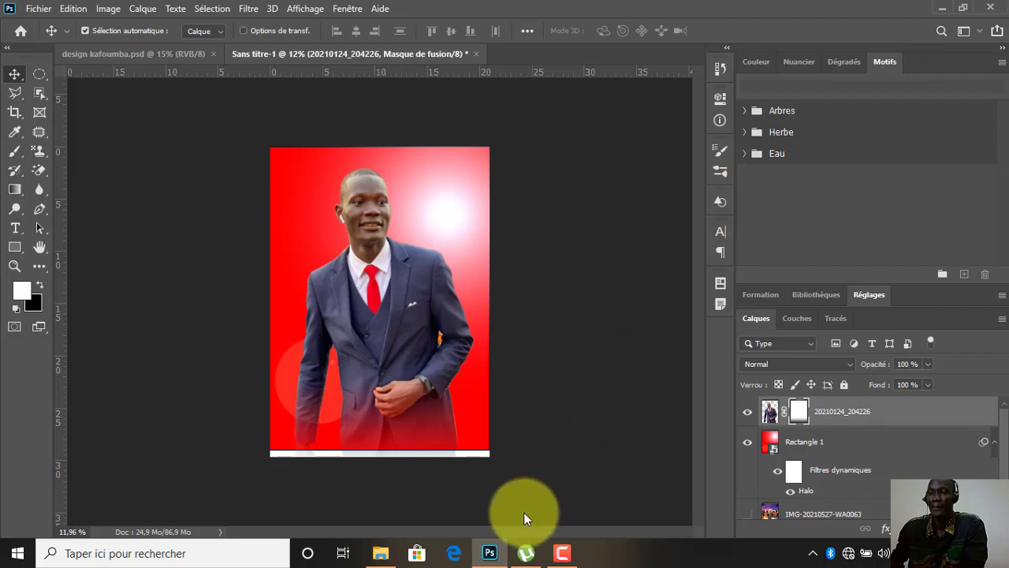
{"action": "left_click", "coordinate": [491, 549]}
{"action": "left_click", "coordinate": [489, 550]}
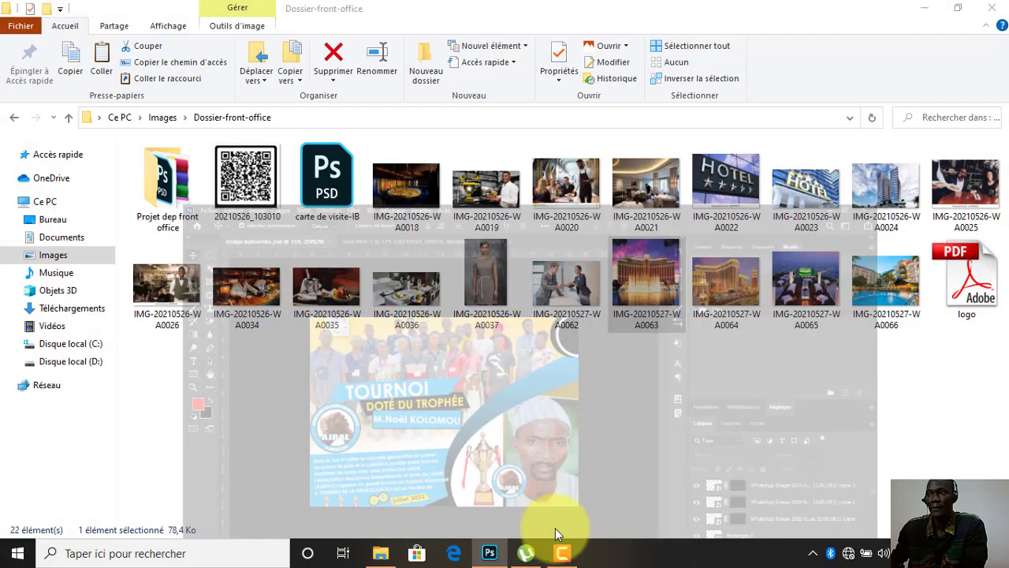